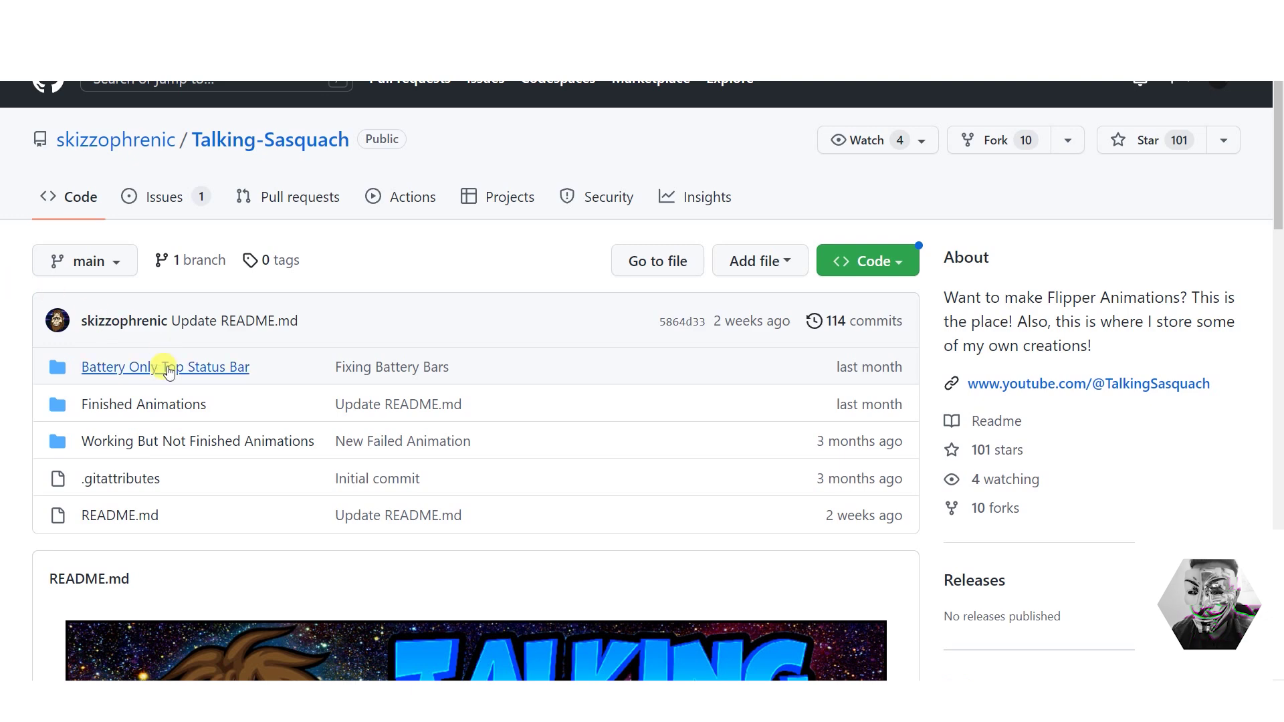
- Browse the contents of the Battery Only Top Status Bar folder
left_click(215, 380)
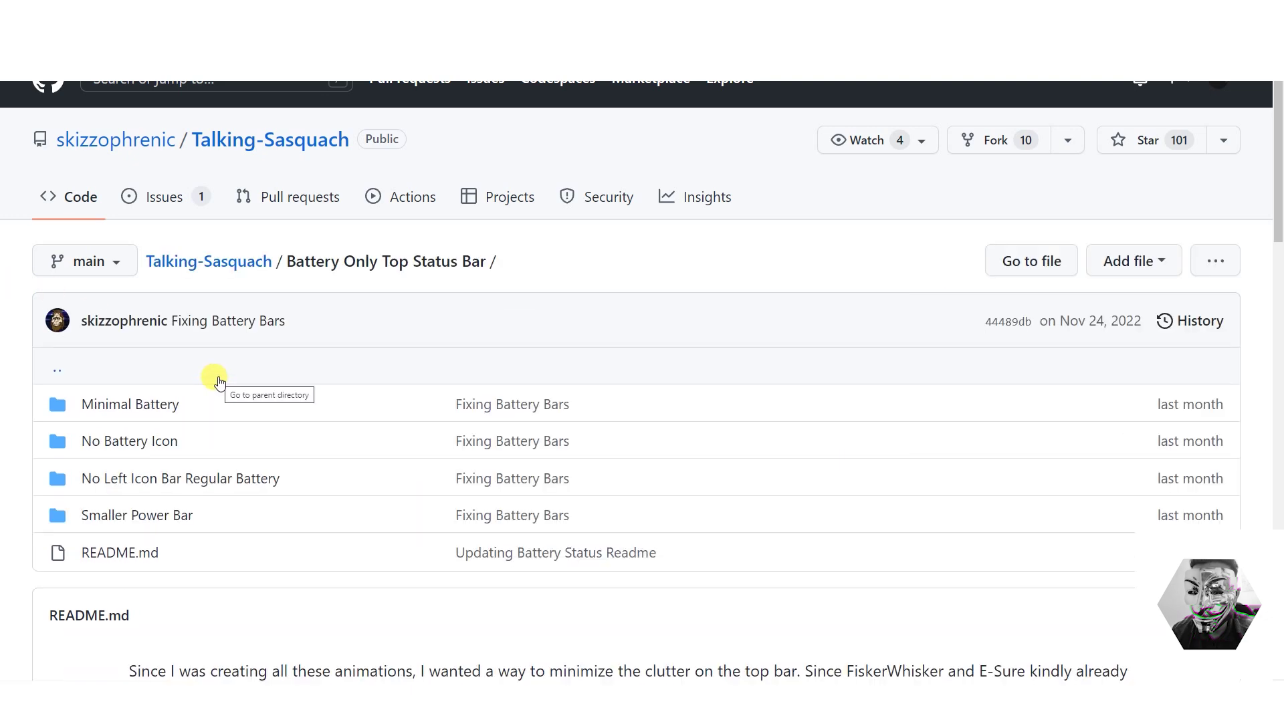
scroll(433, 415, "down", 2)
scroll(433, 401, "down", 10)
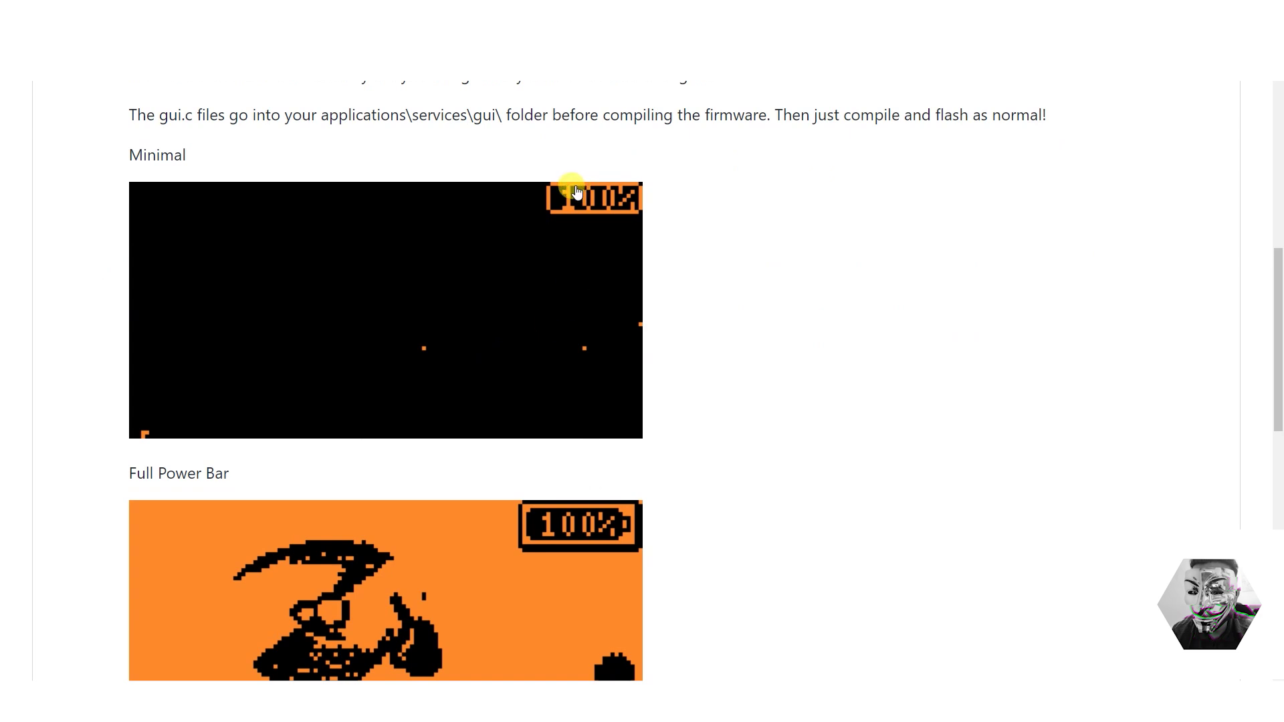
scroll(619, 310, "down", 2)
scroll(619, 310, "down", 10)
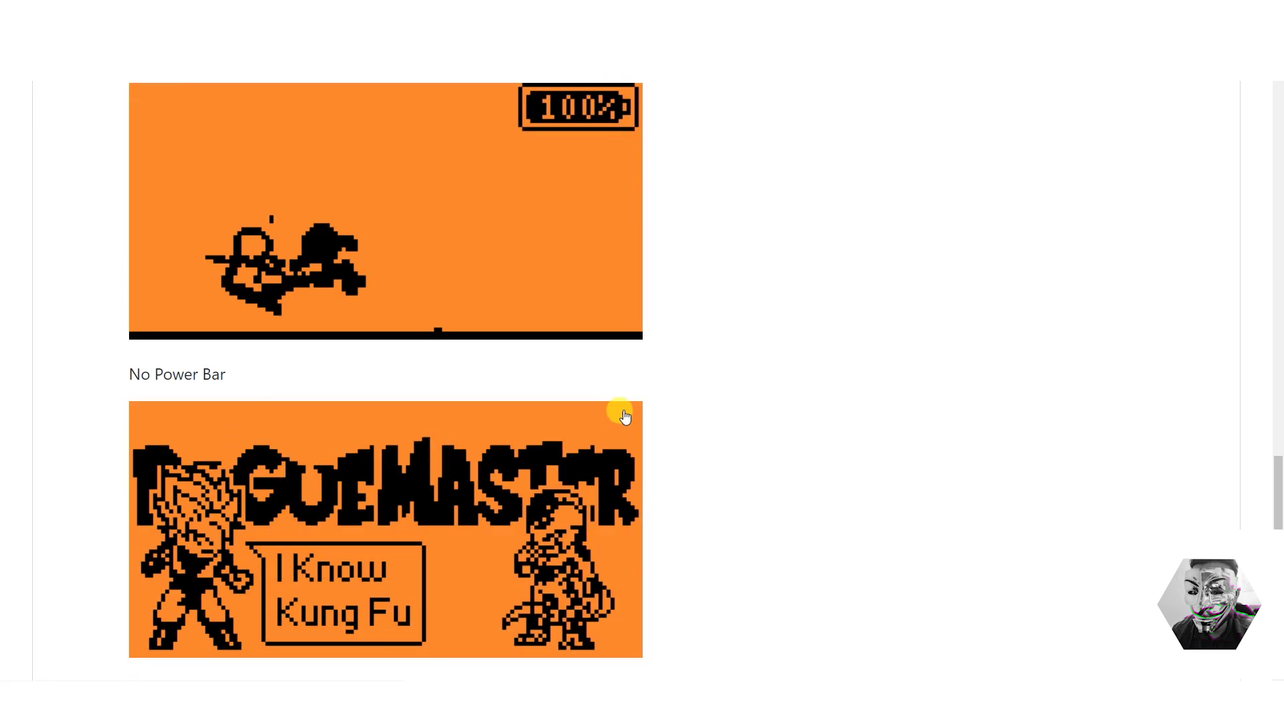
left_click_drag(119, 383, 367, 381)
scroll(482, 510, "down", 2)
- Back at the repo root, highlight when the Finished Animations folder was last updated
scroll(309, 401, "up", 12)
scroll(633, 587, "down", 3)
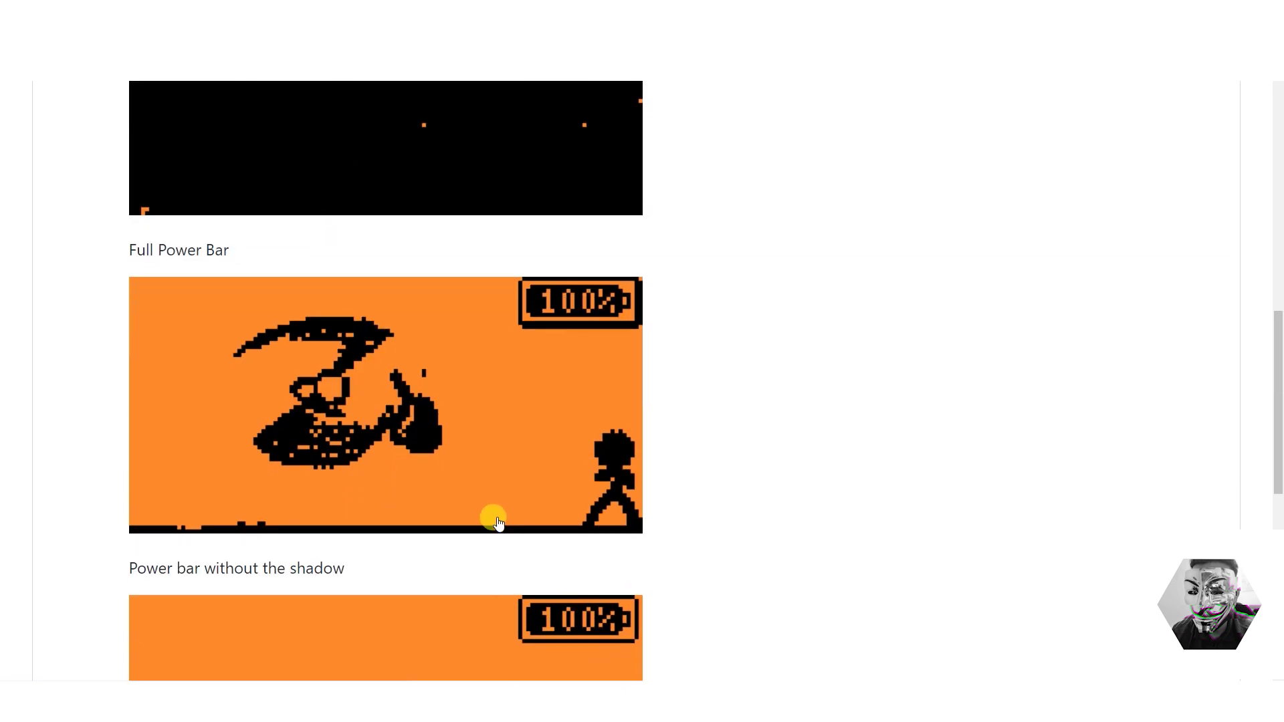
scroll(487, 515, "up", 6)
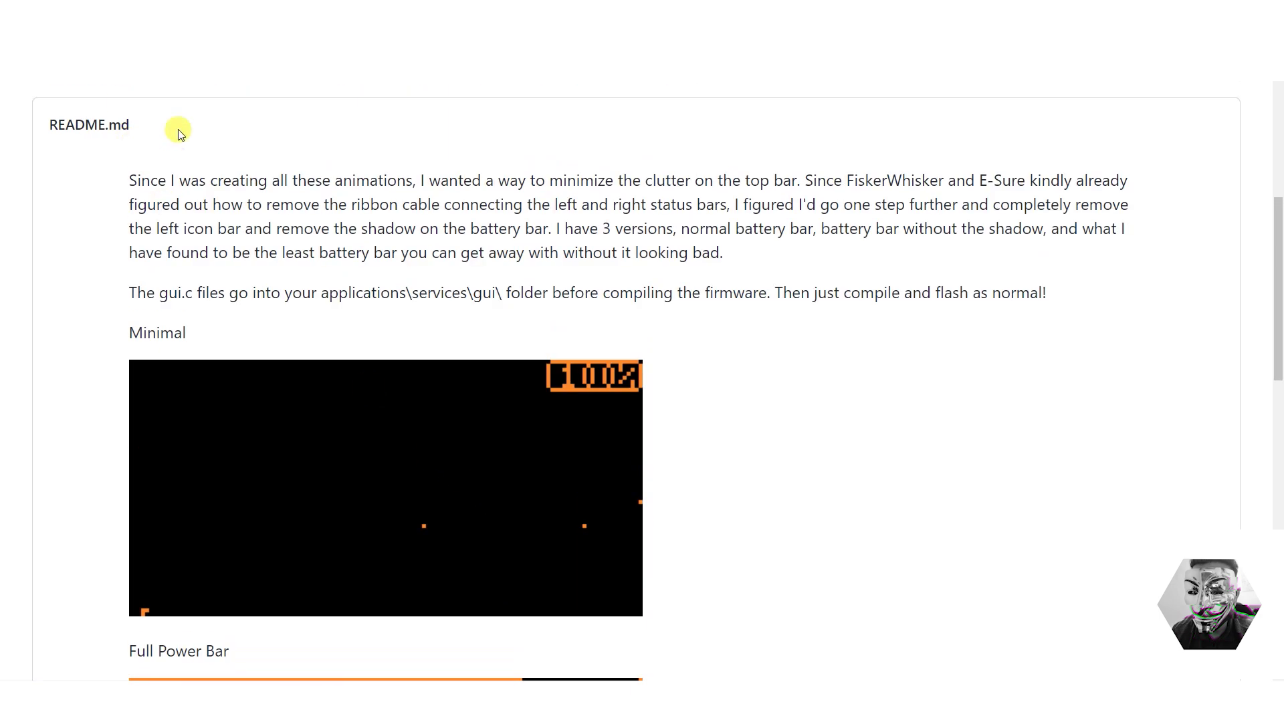
scroll(224, 160, "up", 7)
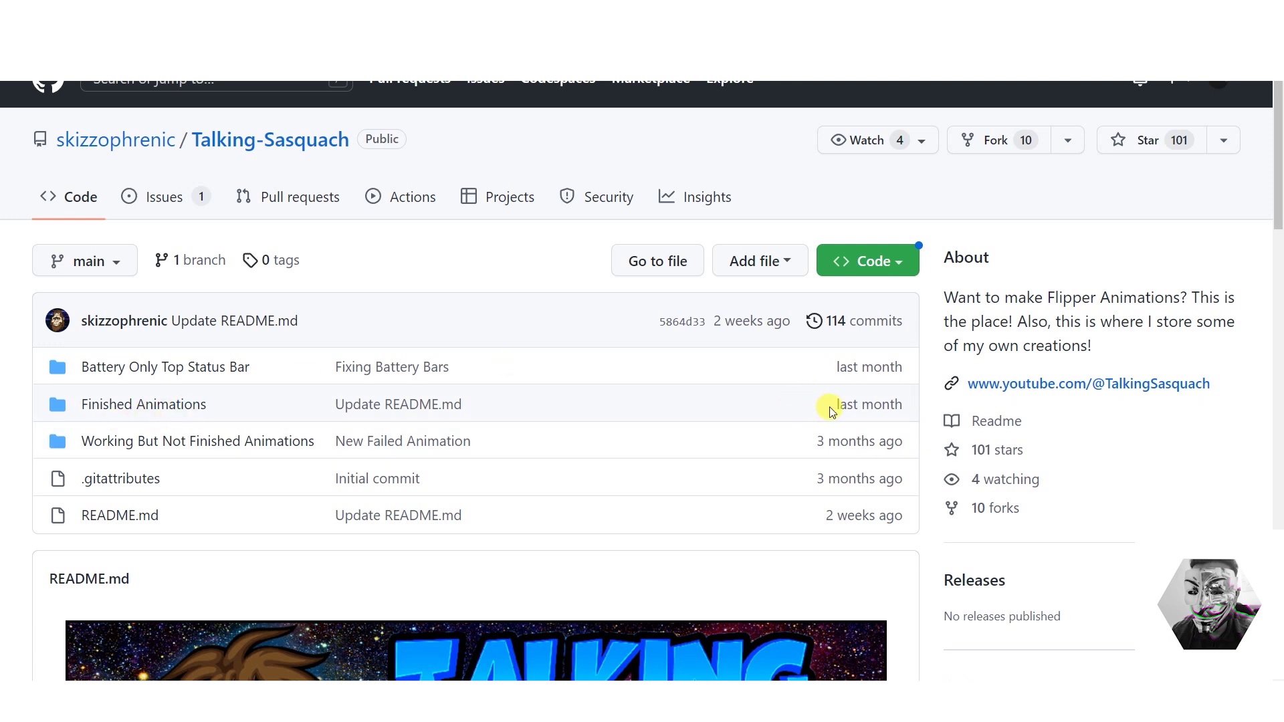
left_click_drag(825, 405, 900, 406)
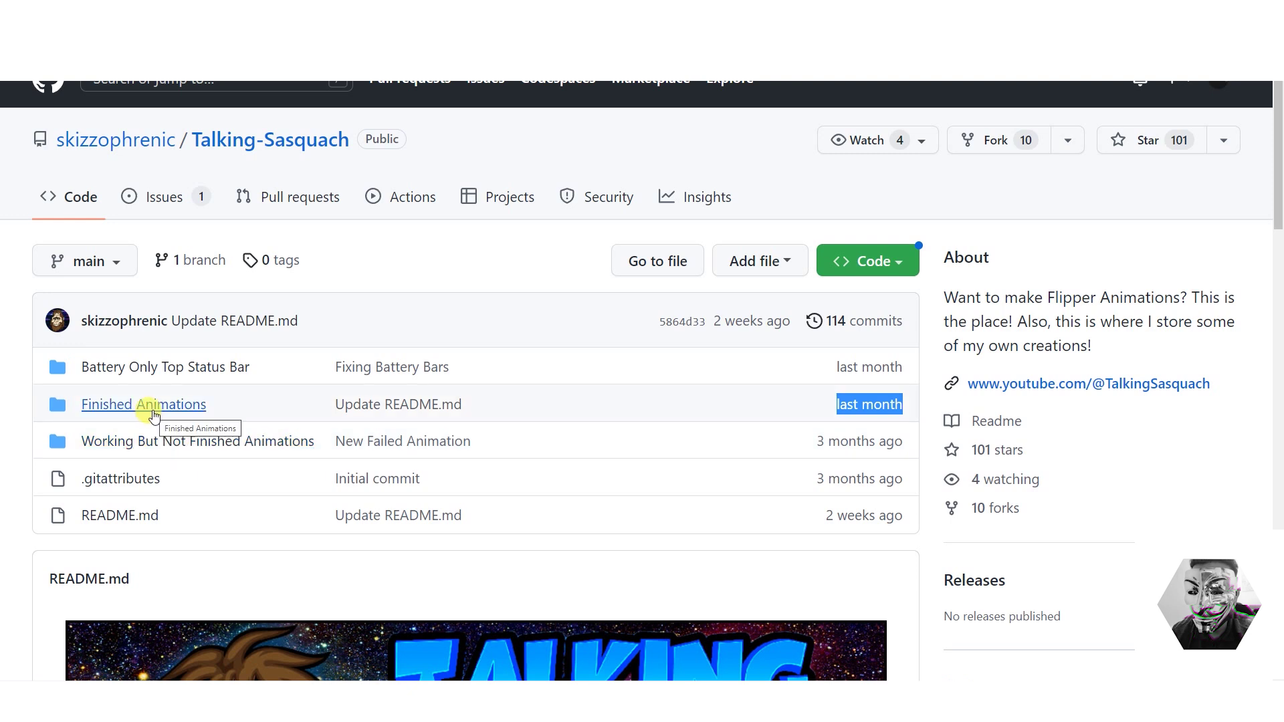
left_click(144, 404)
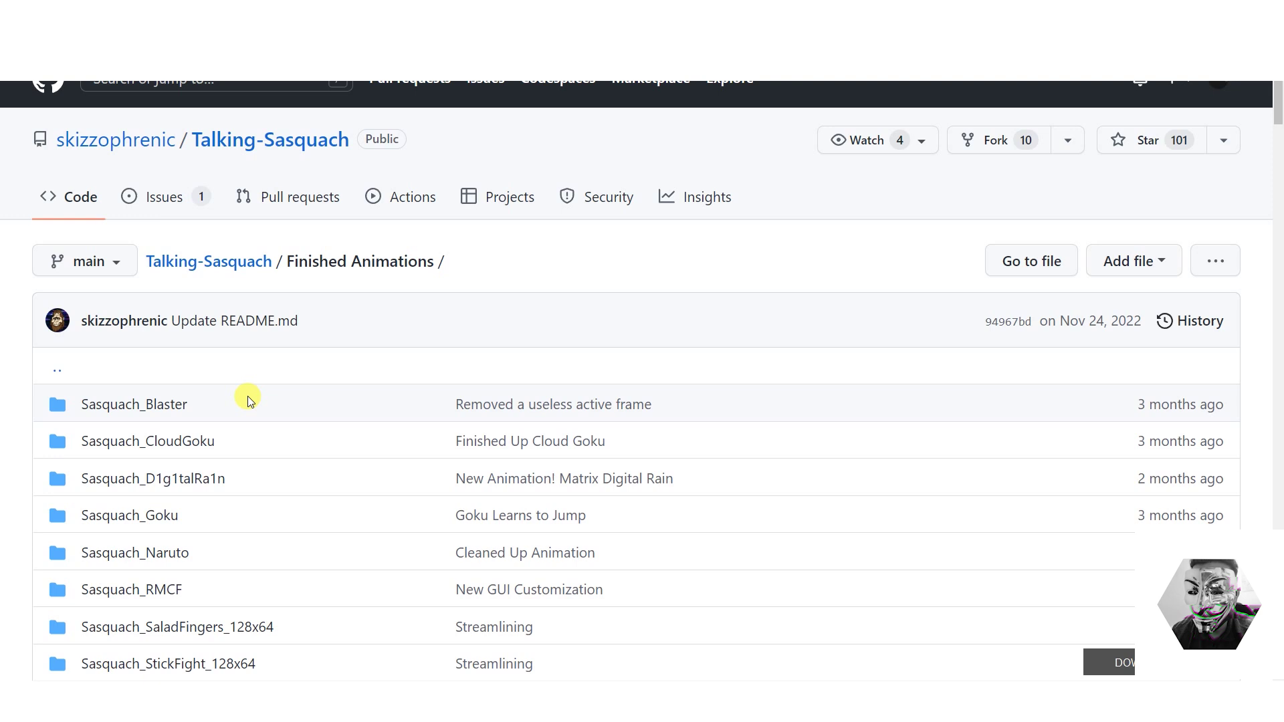
scroll(248, 396, "down", 10)
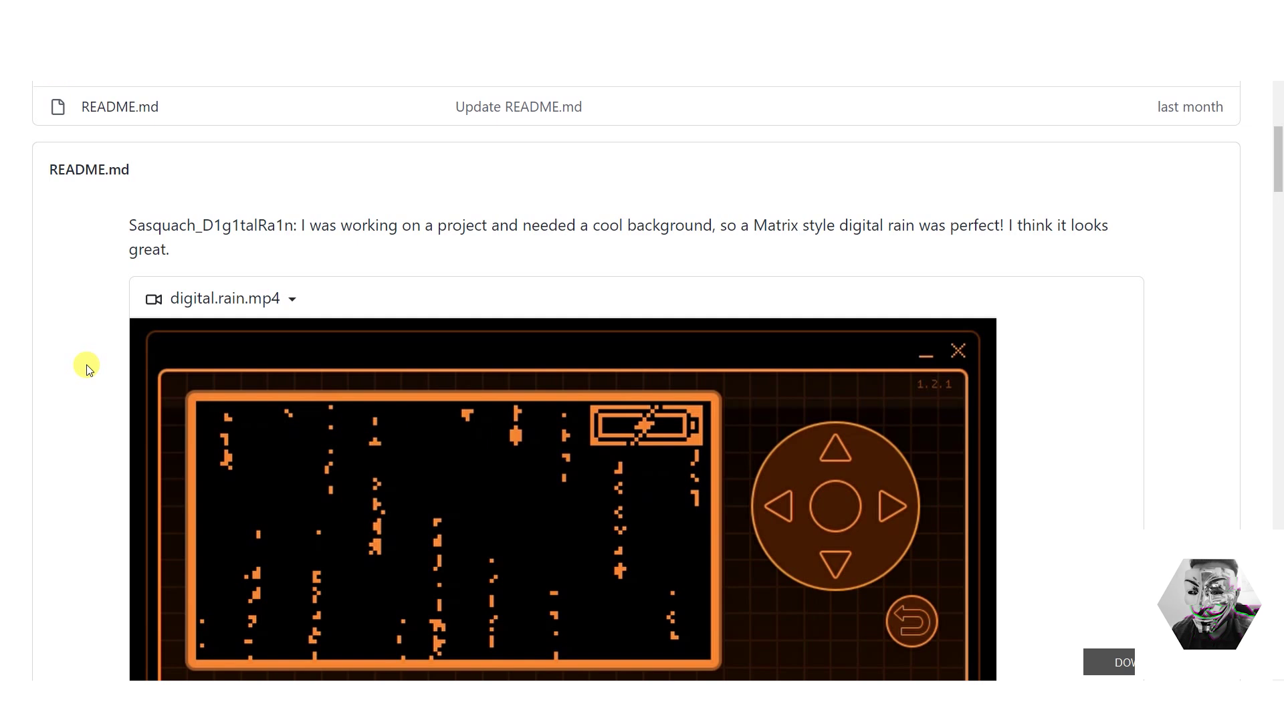
scroll(87, 366, "down", 12)
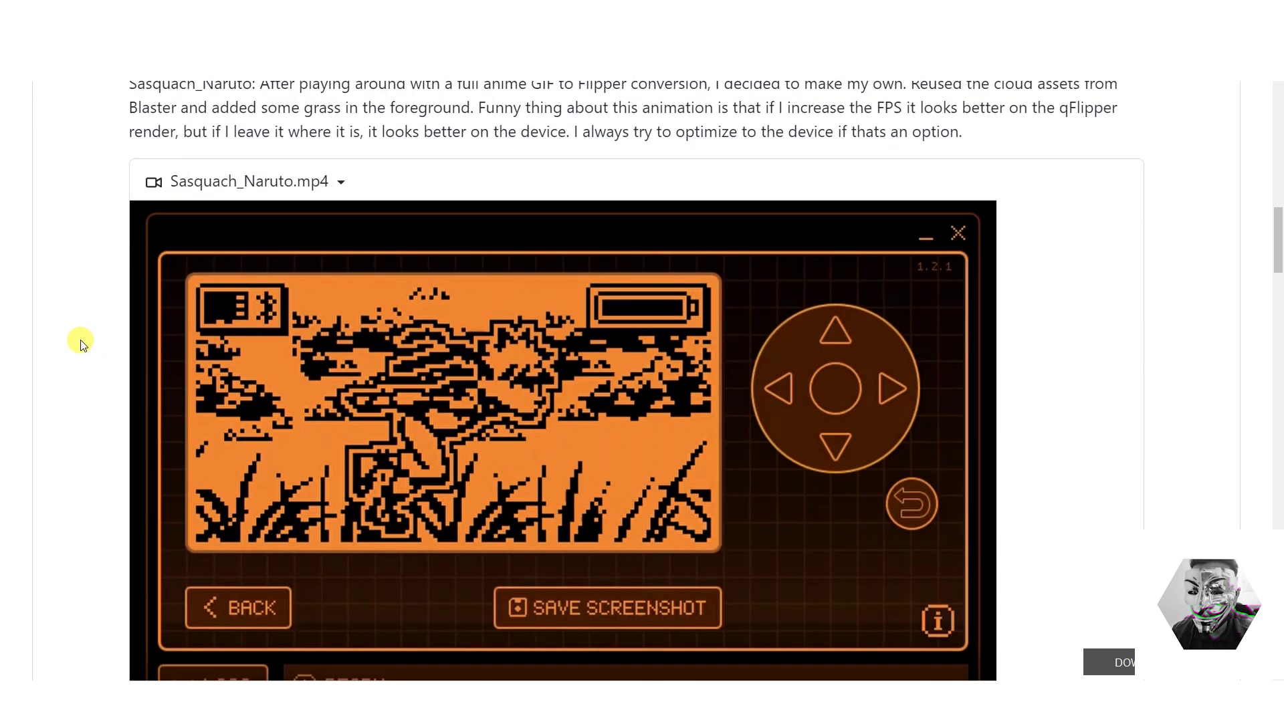
scroll(82, 345, "down", 10)
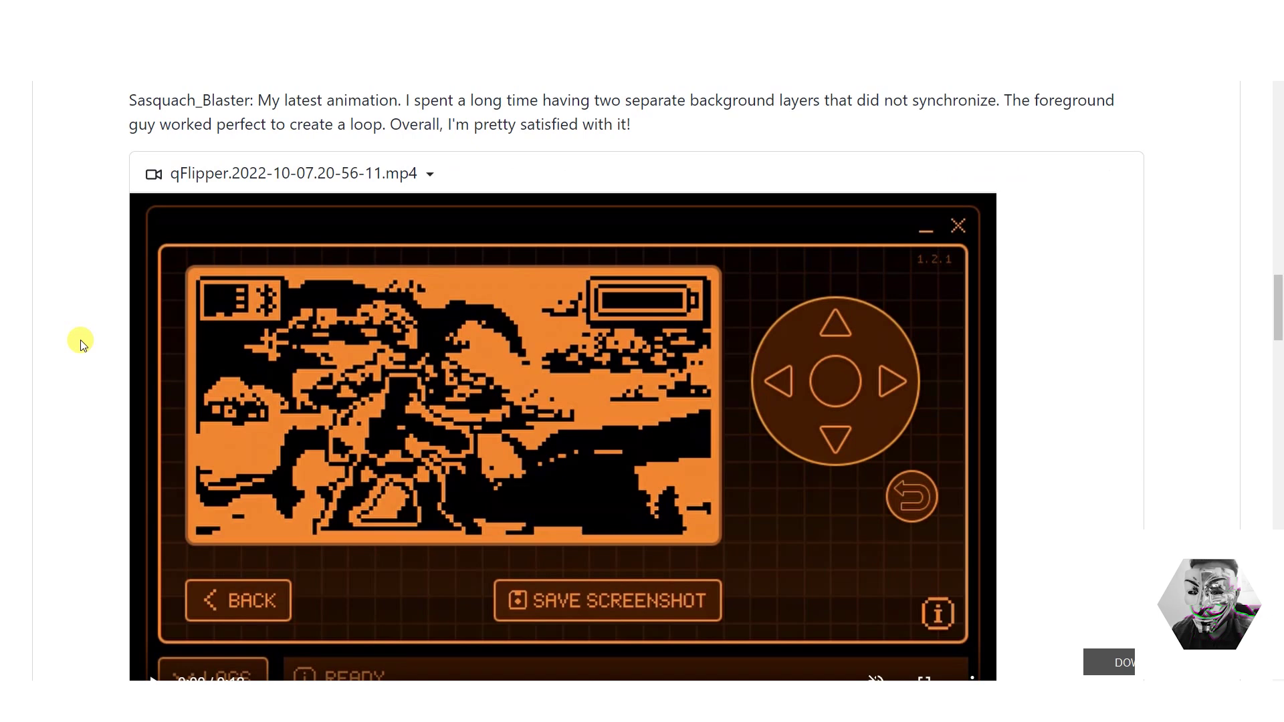
scroll(81, 342, "down", 10)
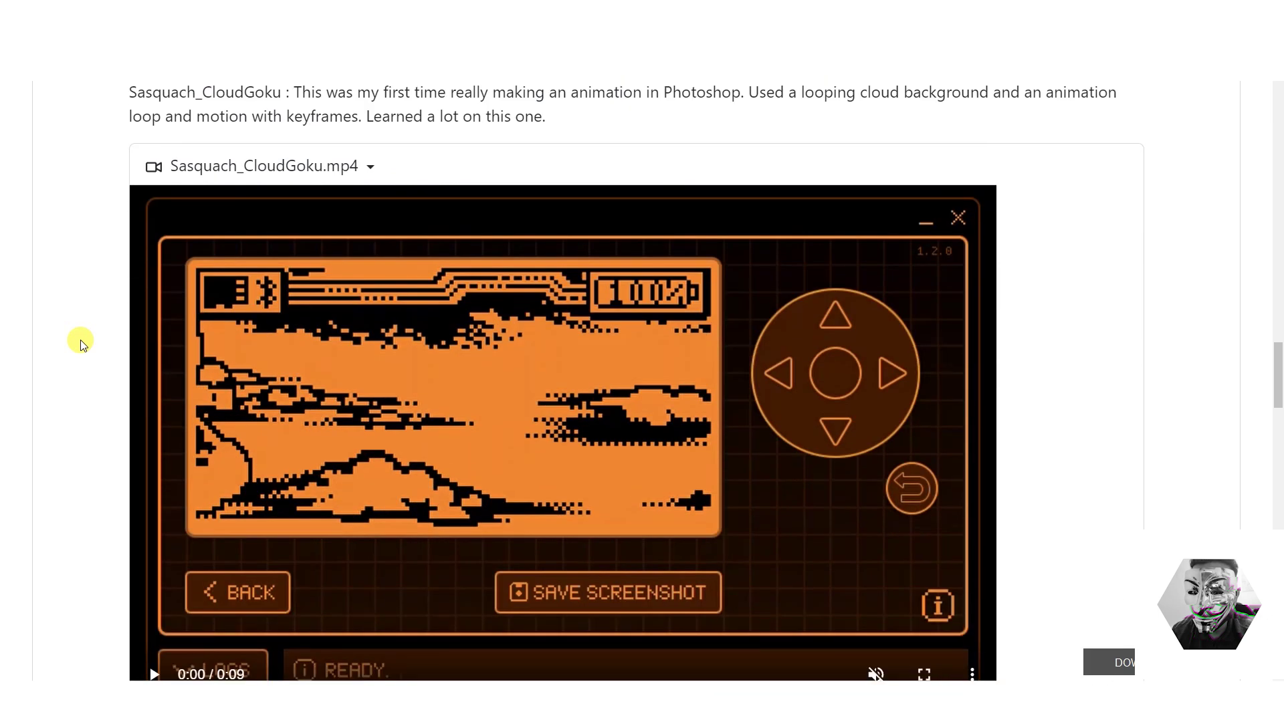
scroll(80, 340, "down", 1)
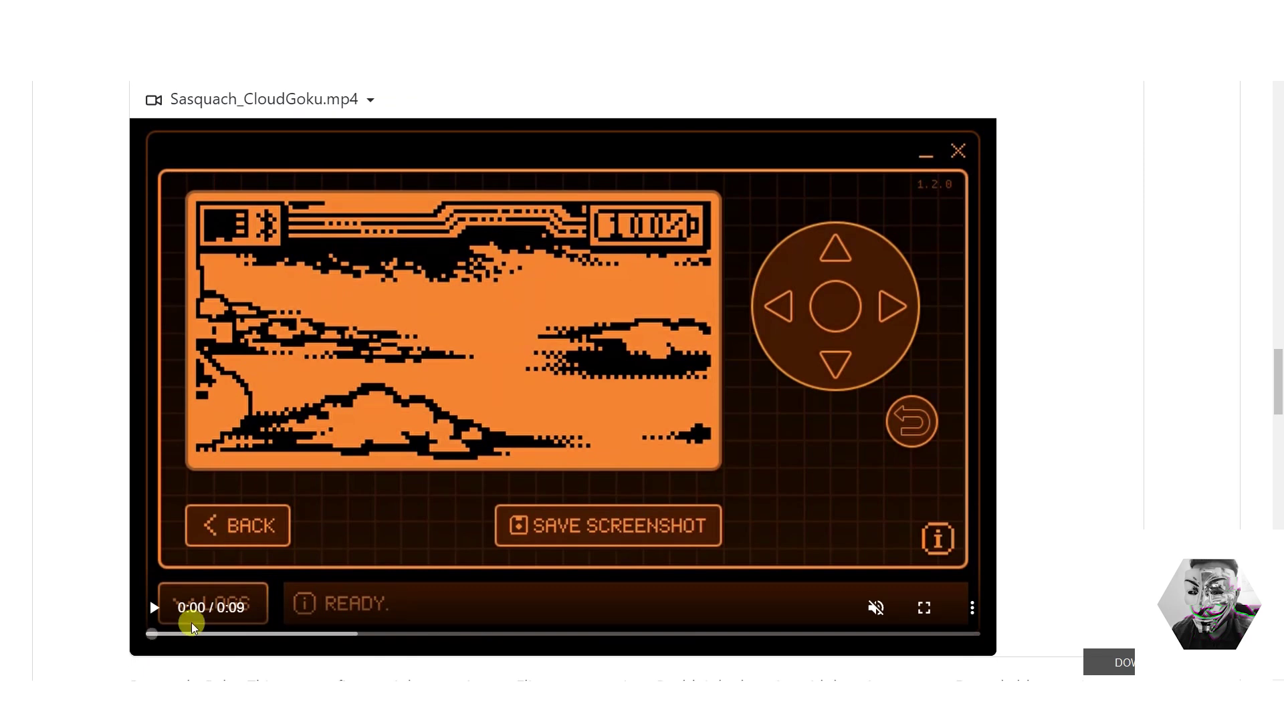
left_click(153, 606)
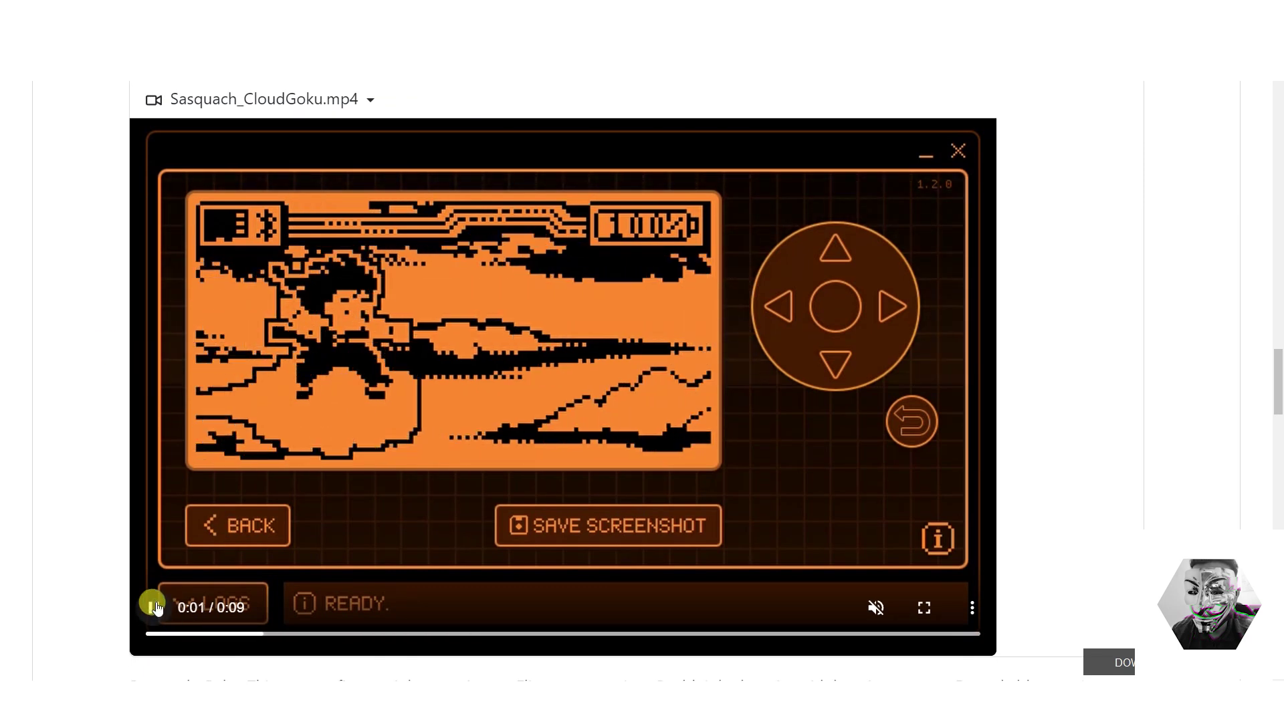
left_click(135, 543)
scroll(98, 464, "down", 10)
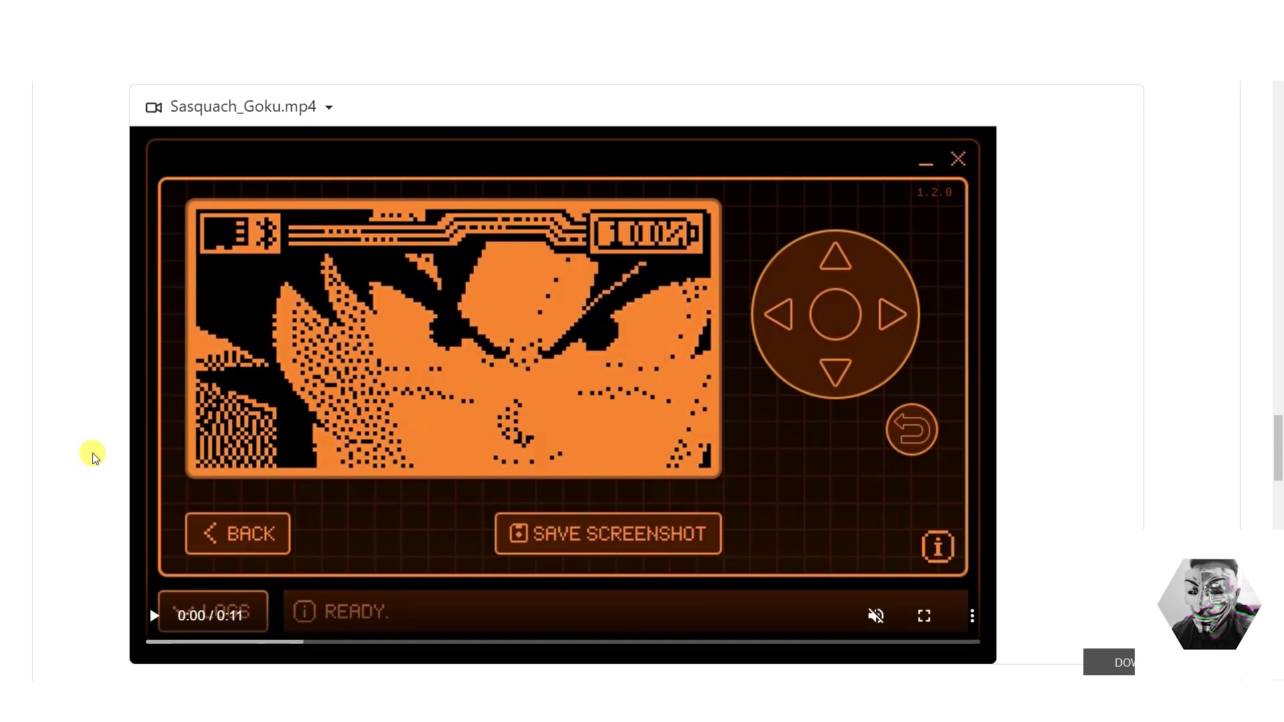
left_click(153, 600)
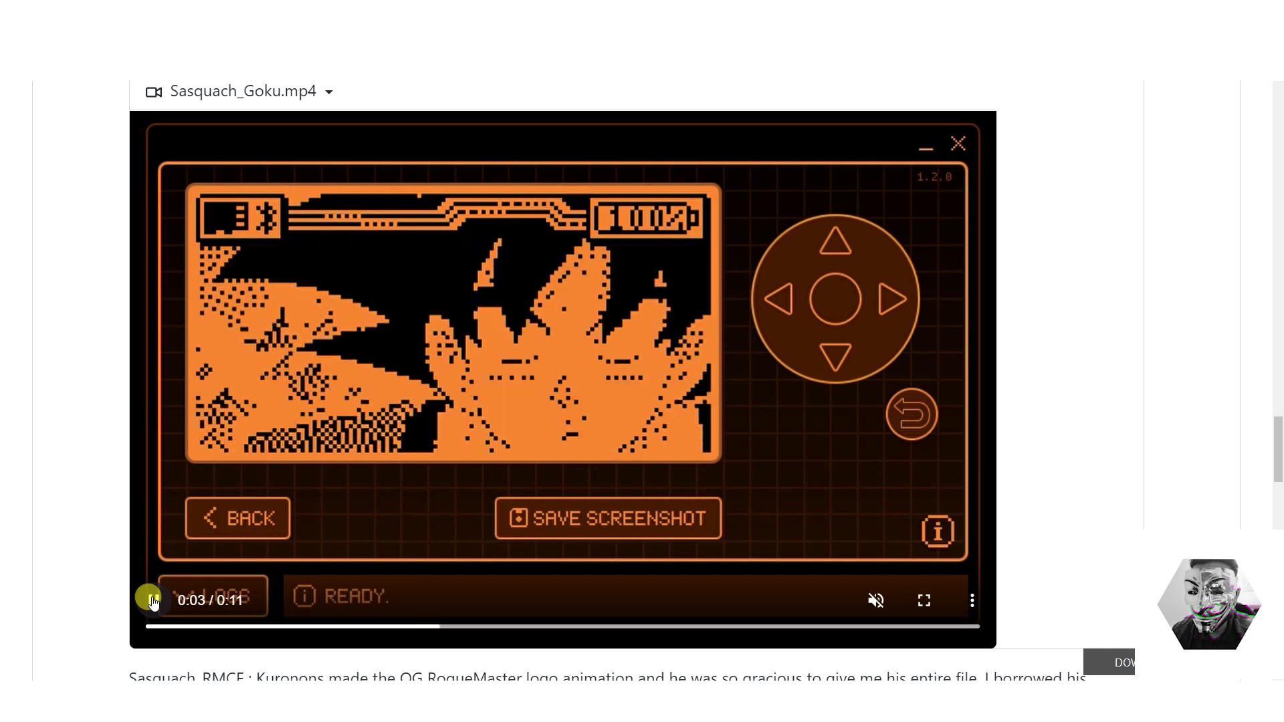
left_click(153, 601)
scroll(97, 478, "down", 8)
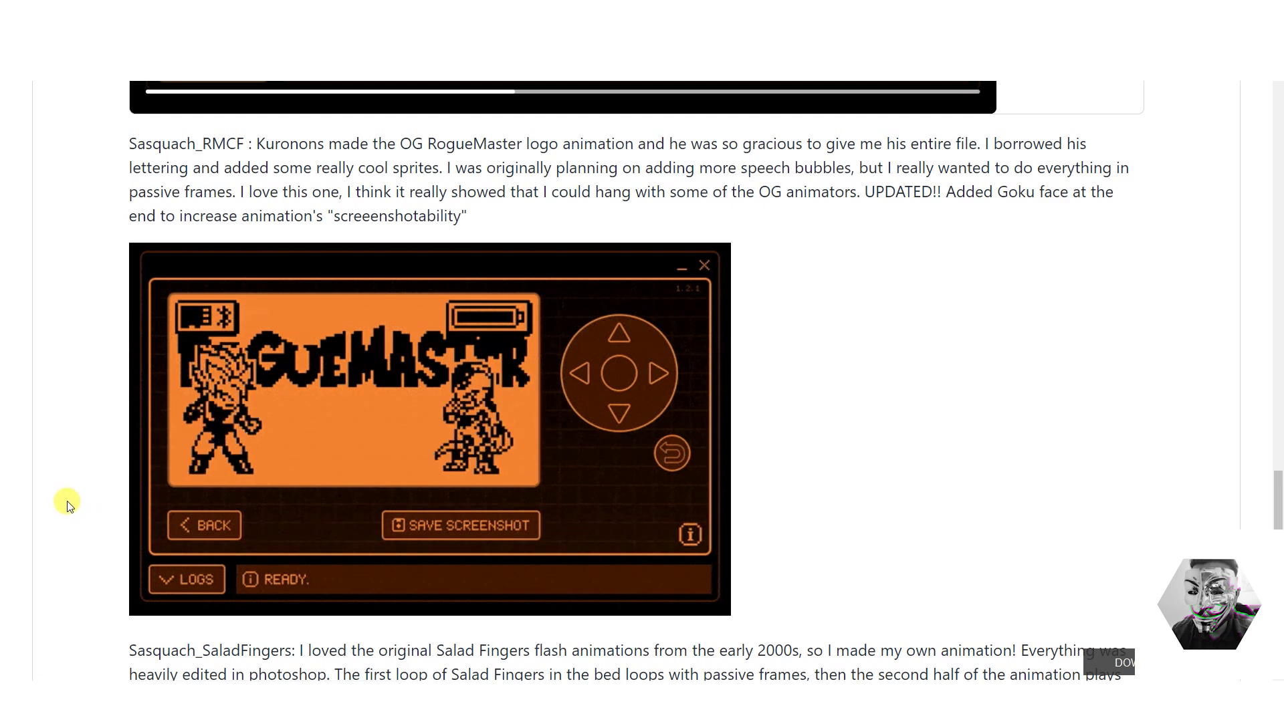
scroll(69, 506, "down", 8)
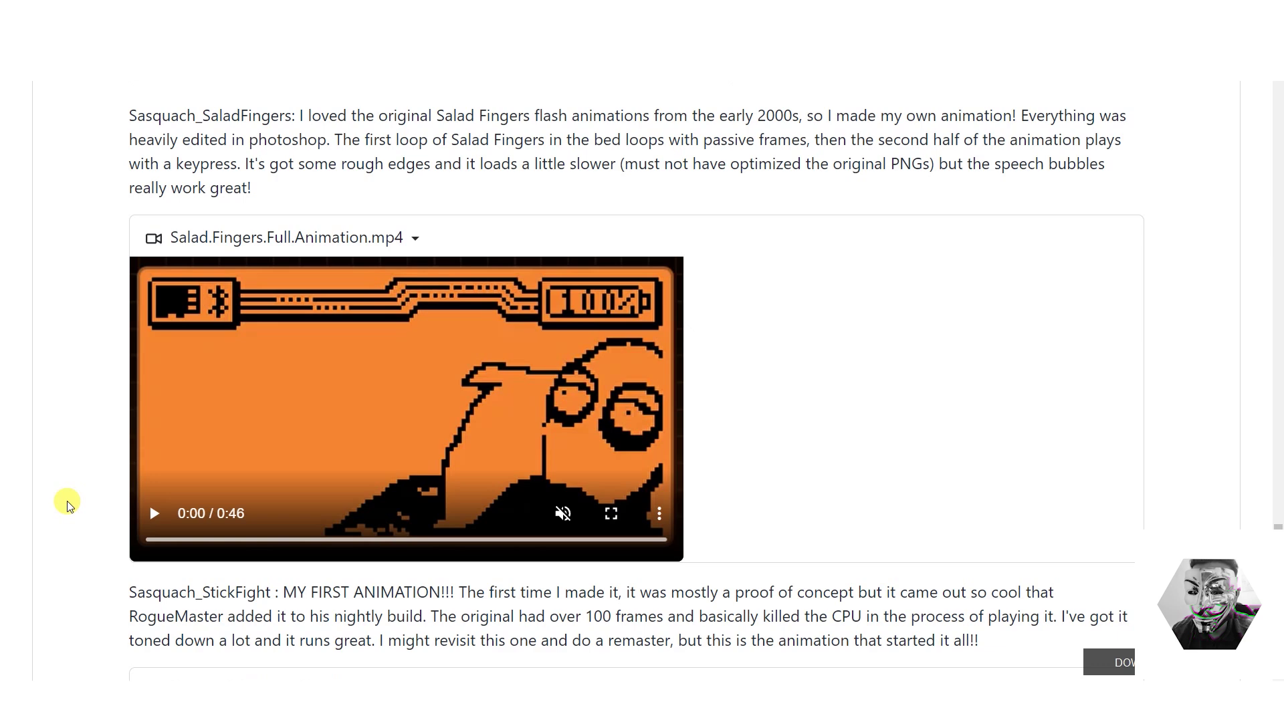
scroll(70, 506, "down", 1)
scroll(69, 506, "down", 1)
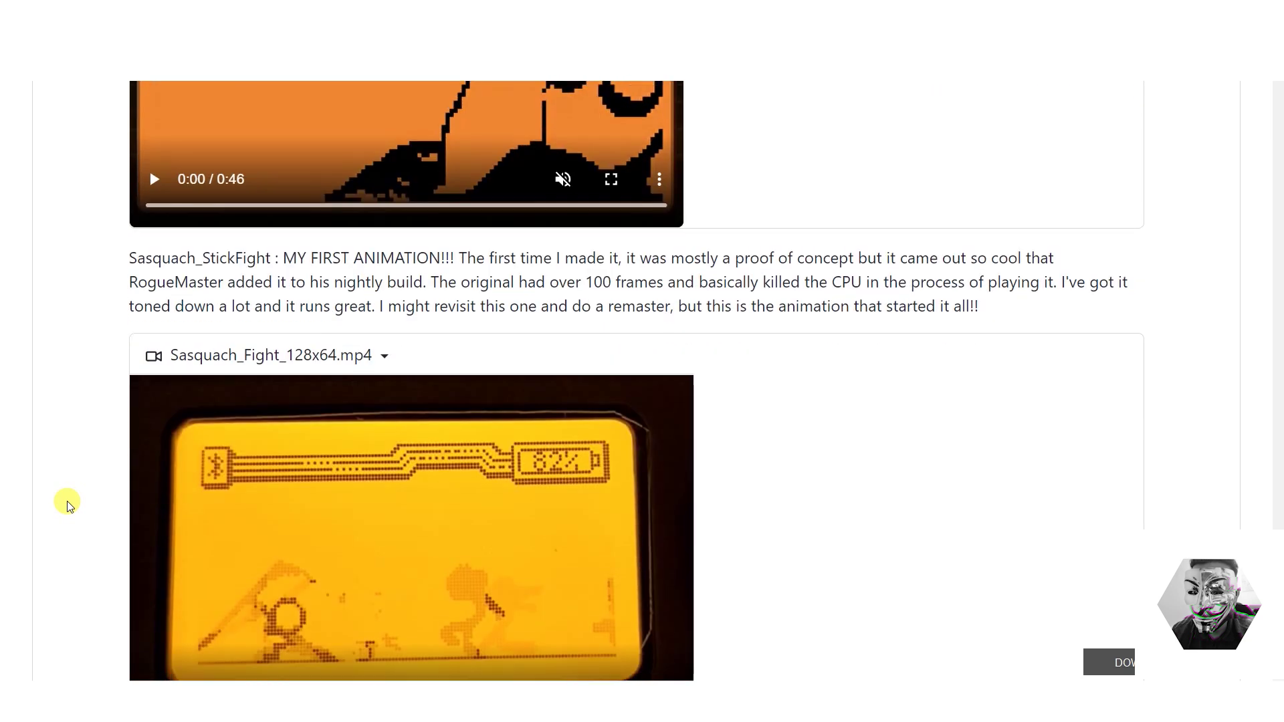
scroll(67, 506, "down", 4)
left_click(154, 424)
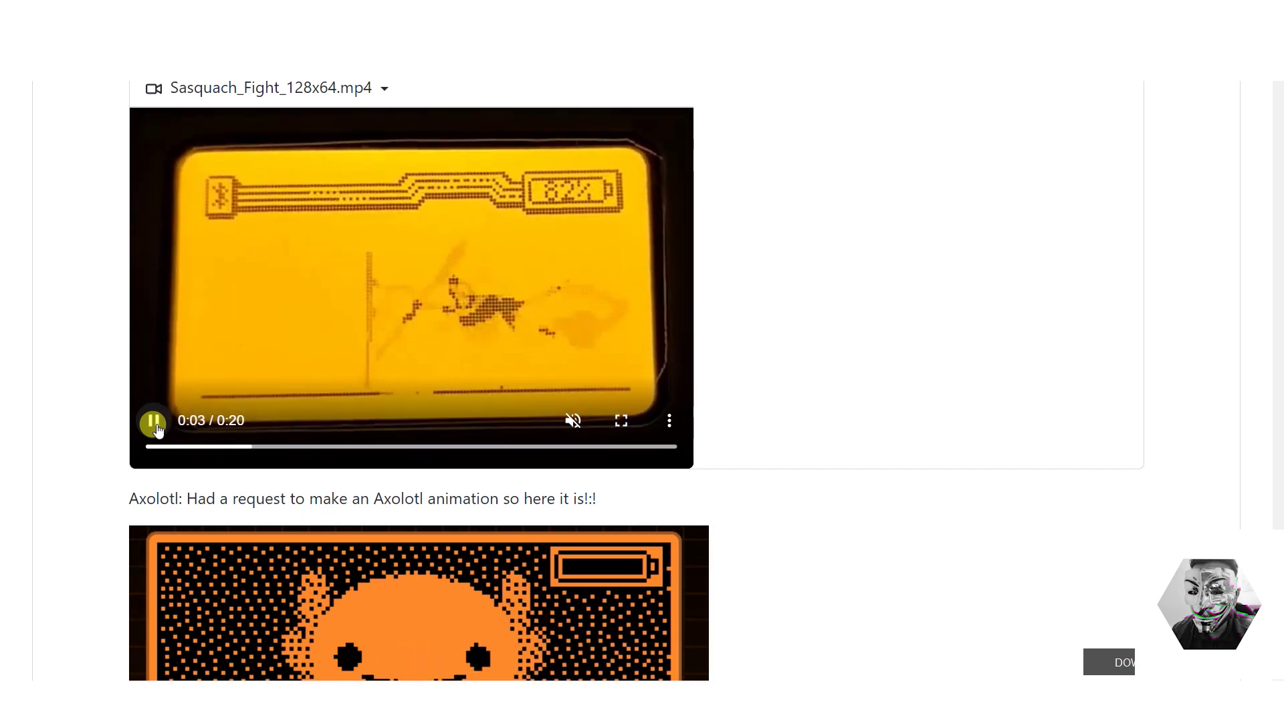
scroll(86, 459, "down", 20)
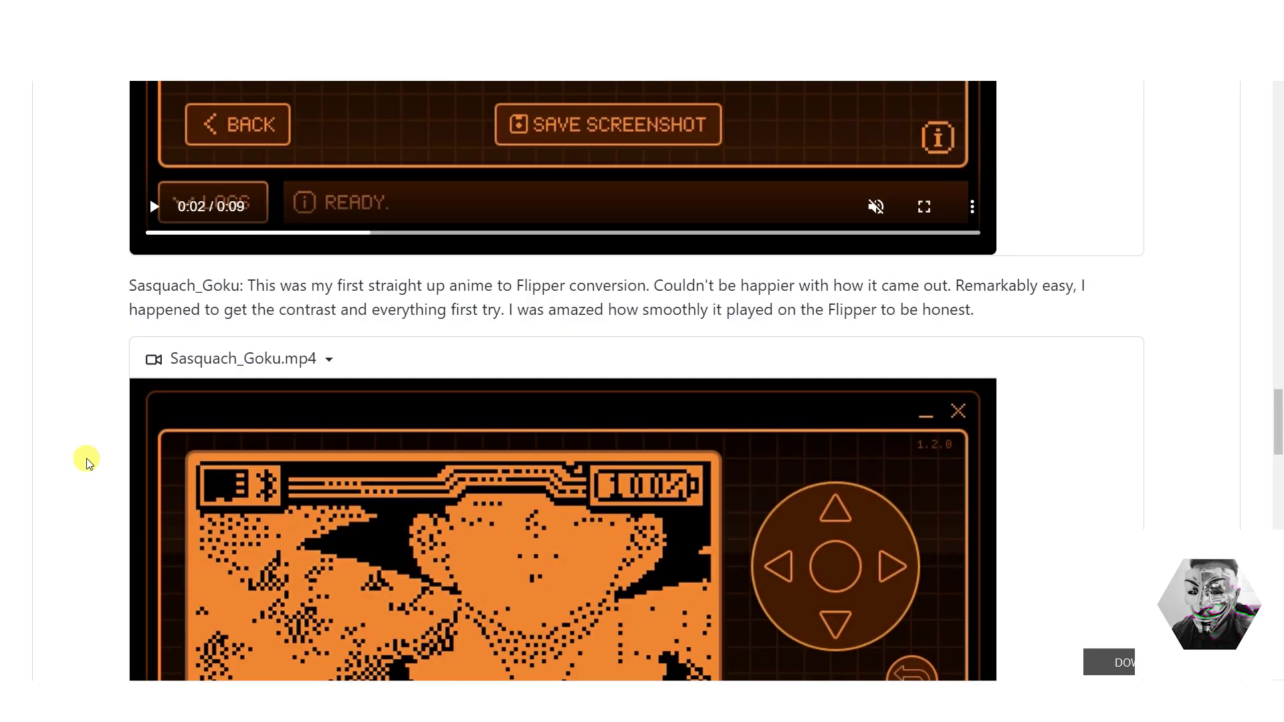
scroll(86, 459, "down", 20)
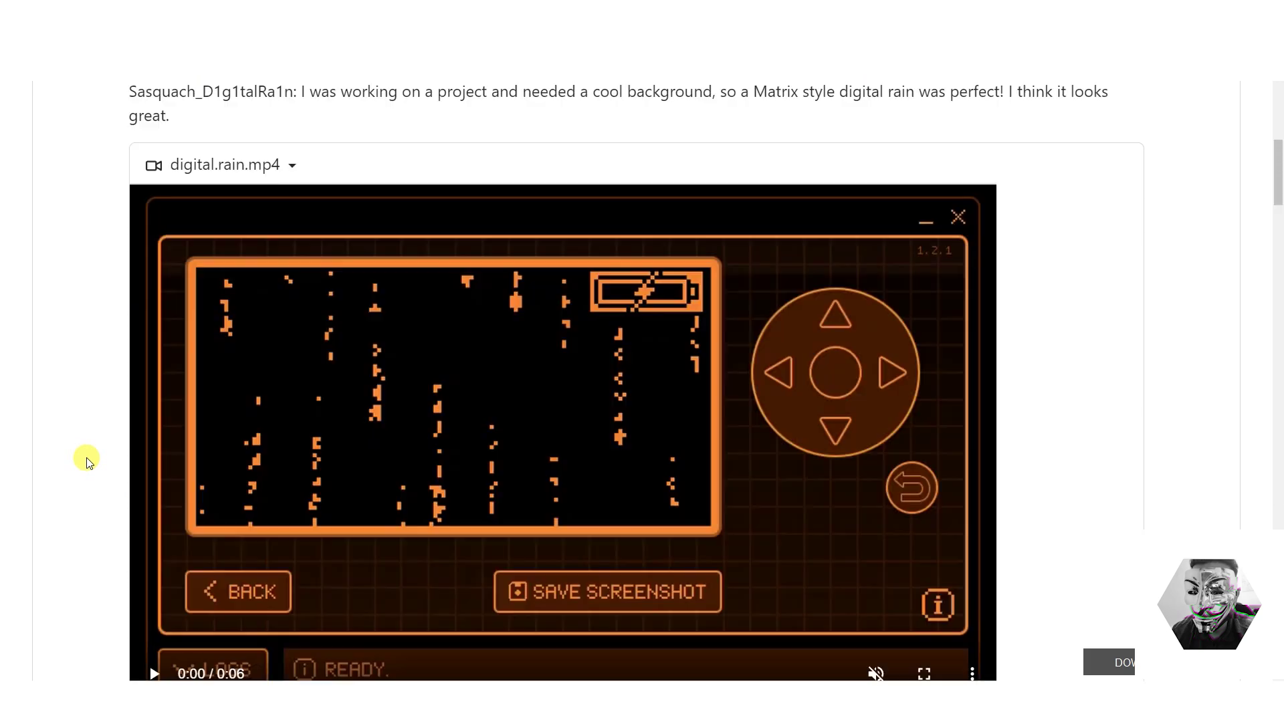
scroll(86, 459, "up", 7)
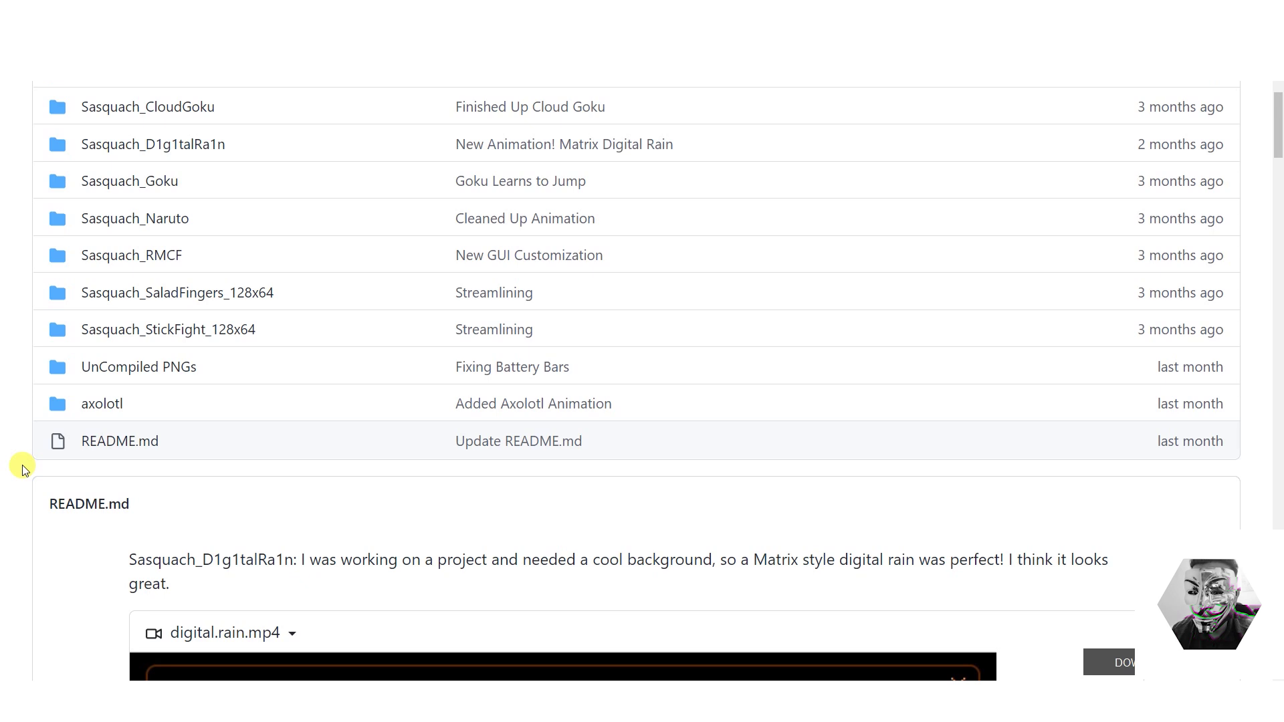
- Go to the repository owner's GitHub profile page
scroll(22, 468, "up", 5)
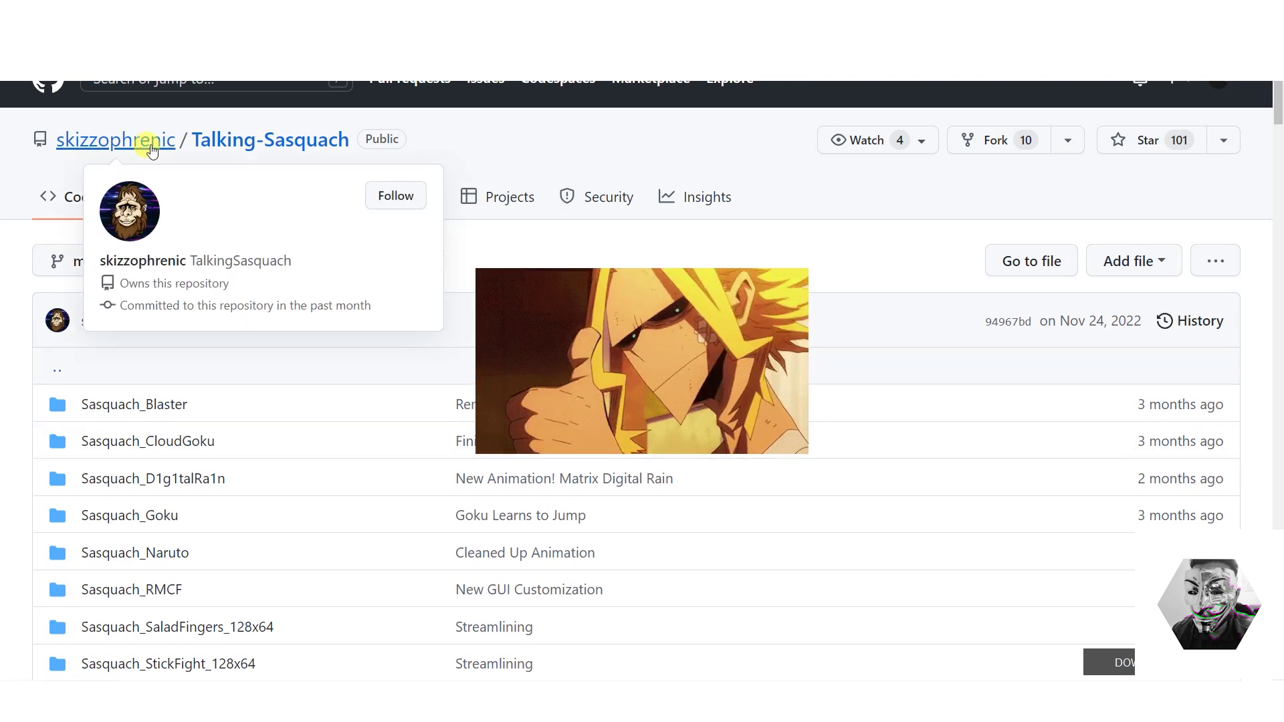
left_click(152, 148)
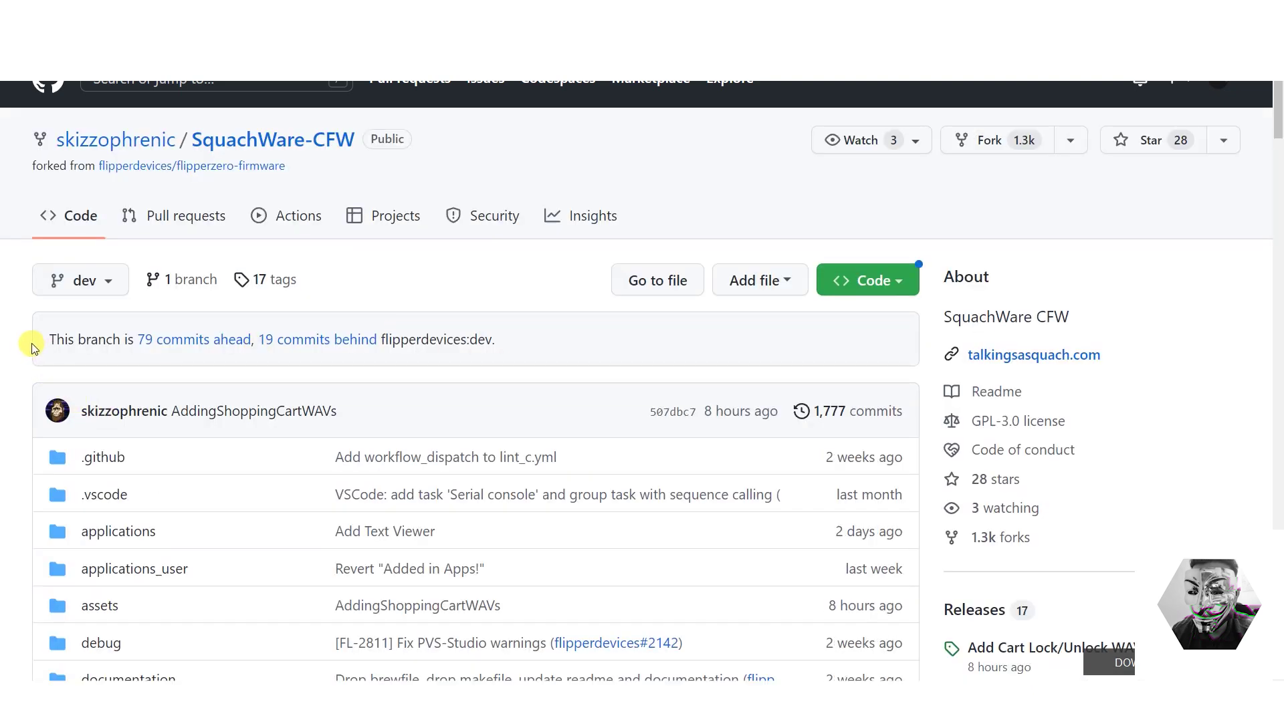
scroll(30, 345, "down", 2)
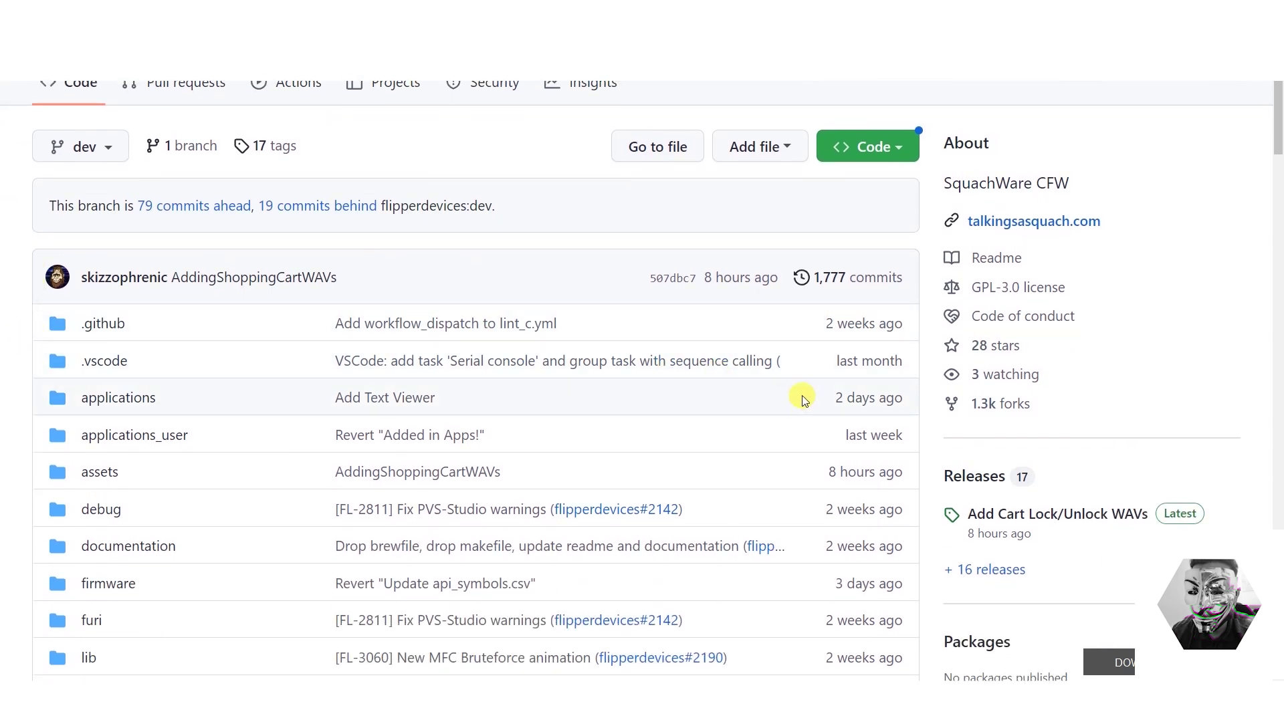
left_click_drag(827, 396, 891, 423)
left_click_drag(828, 471, 903, 476)
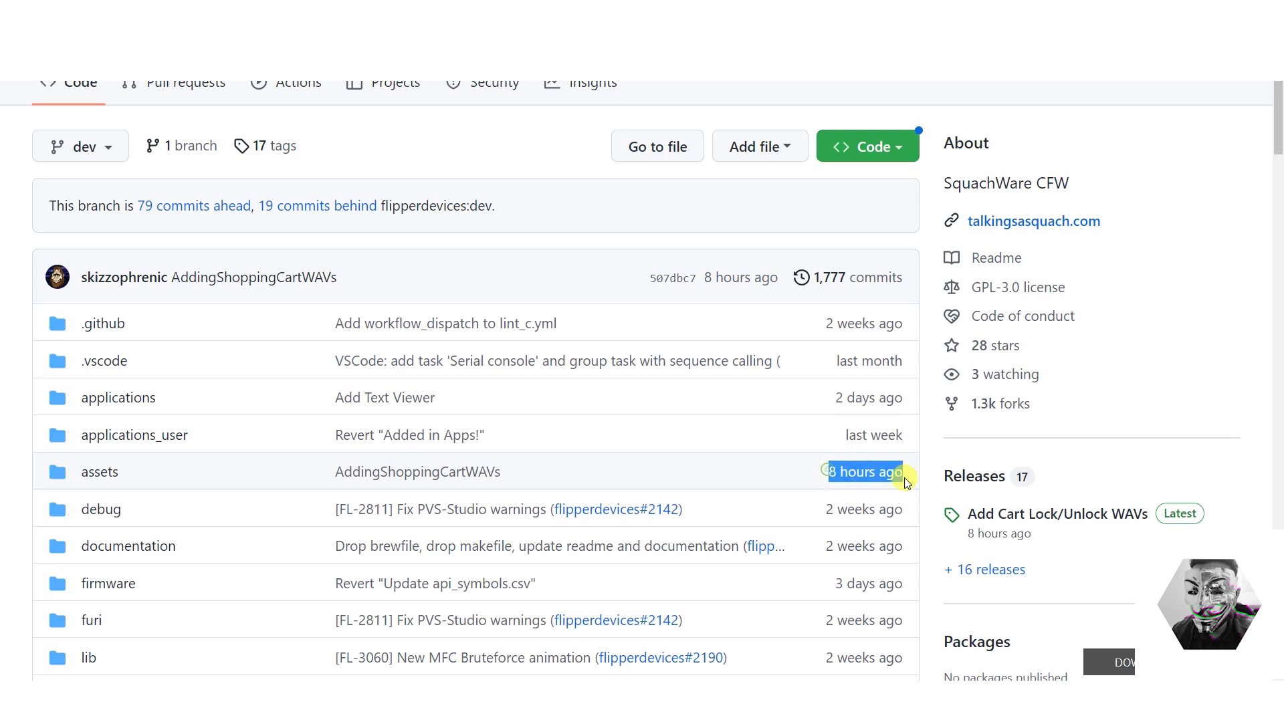
triple_click(847, 398)
left_click(14, 321)
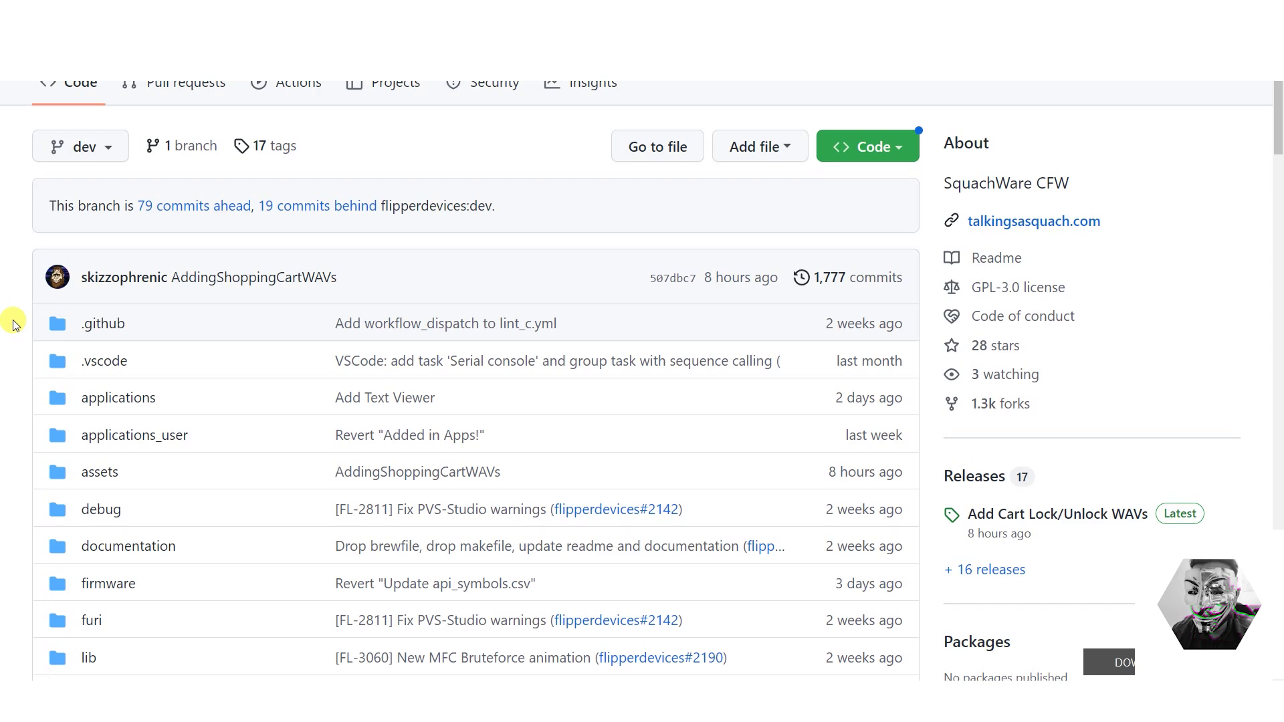
scroll(13, 324, "down", 5)
scroll(13, 324, "down", 10)
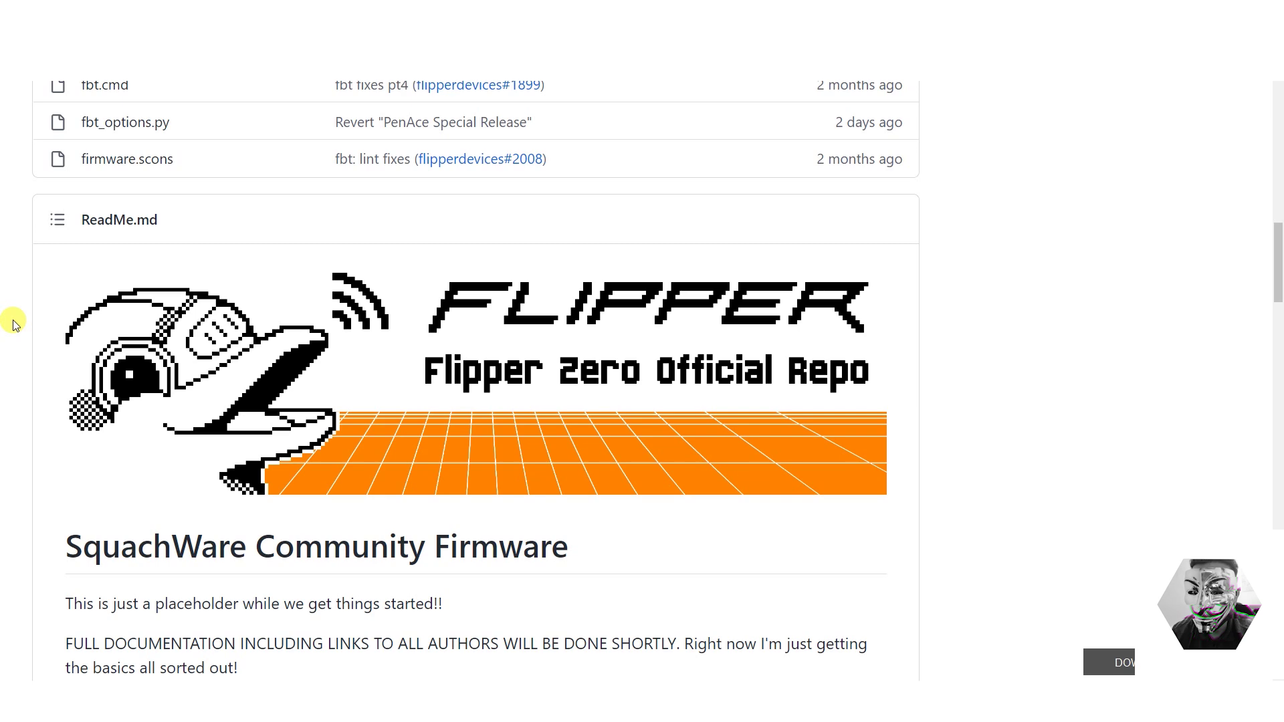
scroll(13, 323, "up", 14)
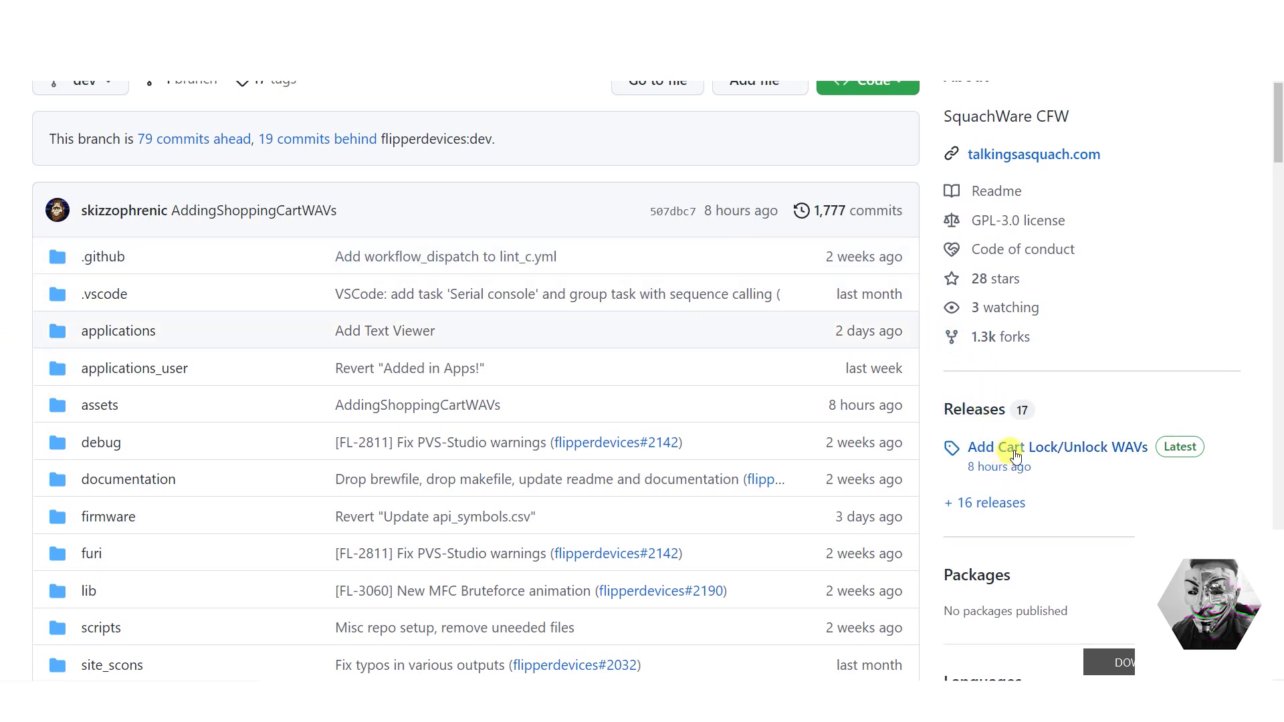
- Download f7-update-SquachWare.zip from the Add Cart Lock/Unlock WAVs release assets
left_click(1015, 454)
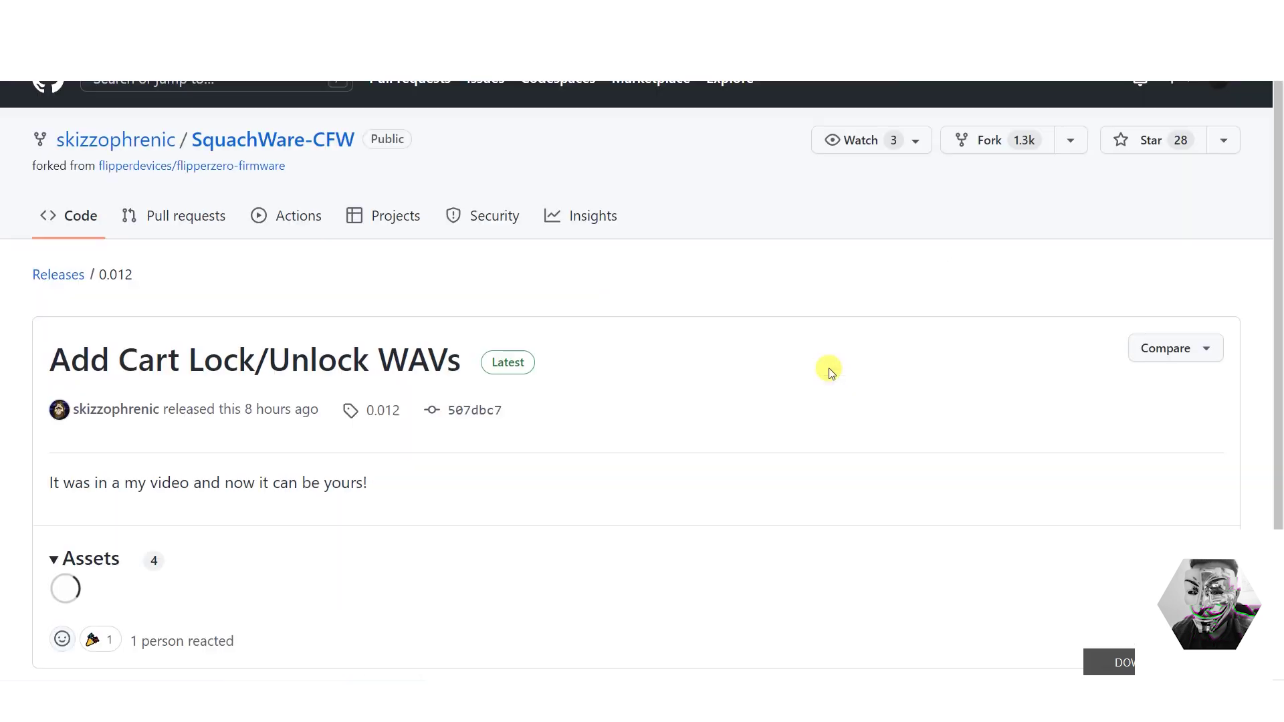
scroll(309, 328, "down", 1)
scroll(309, 328, "down", 2)
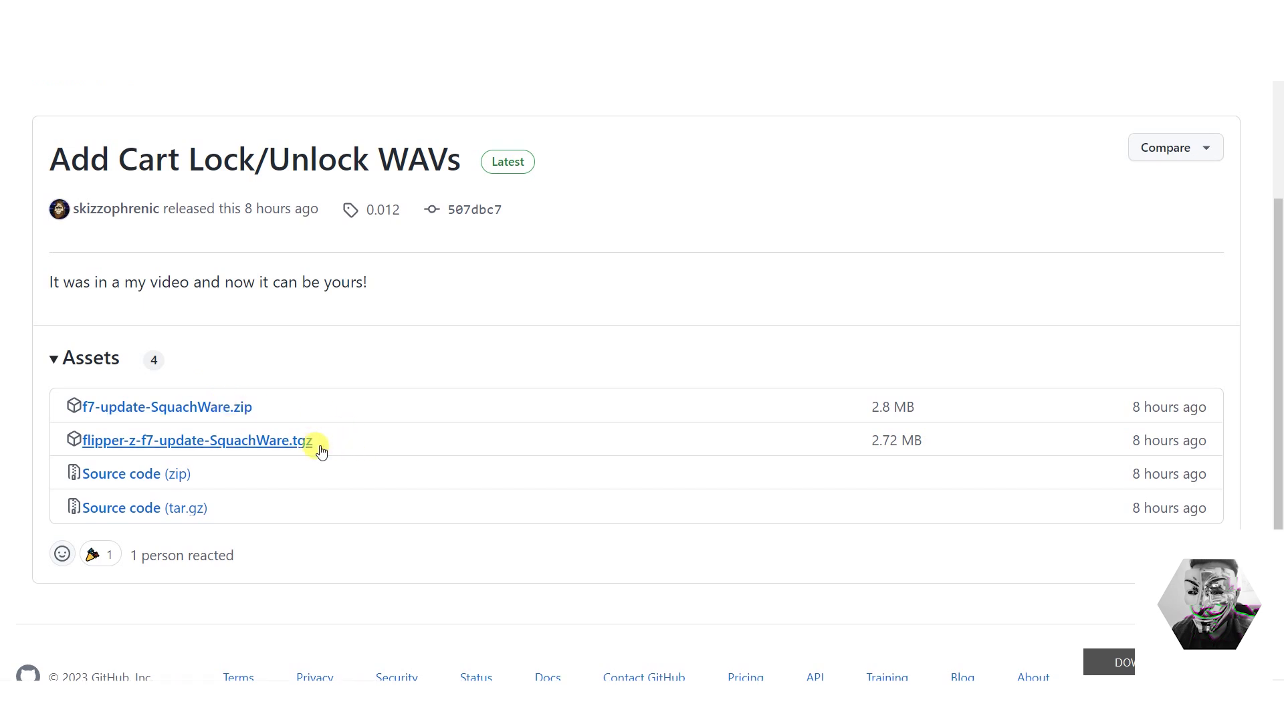
left_click(154, 407)
left_click(638, 399)
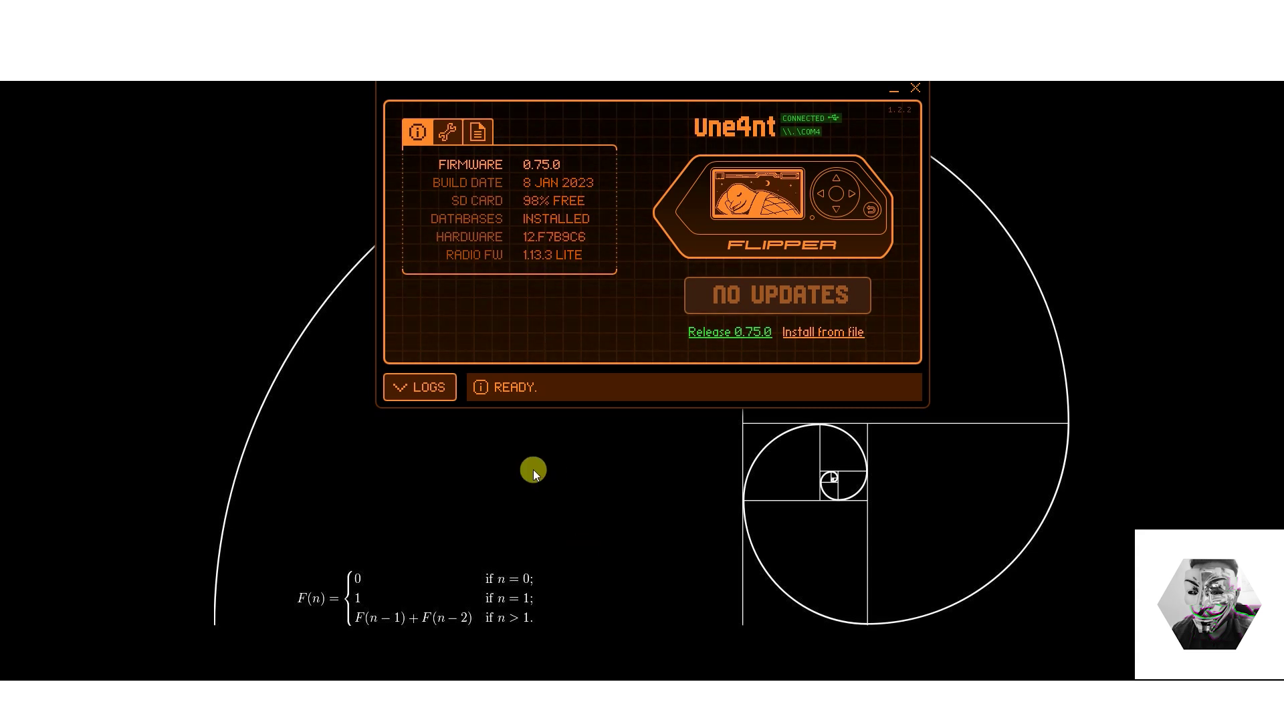
- Browse to the SD Card/update folder in qFlipper's file manager
left_click(477, 131)
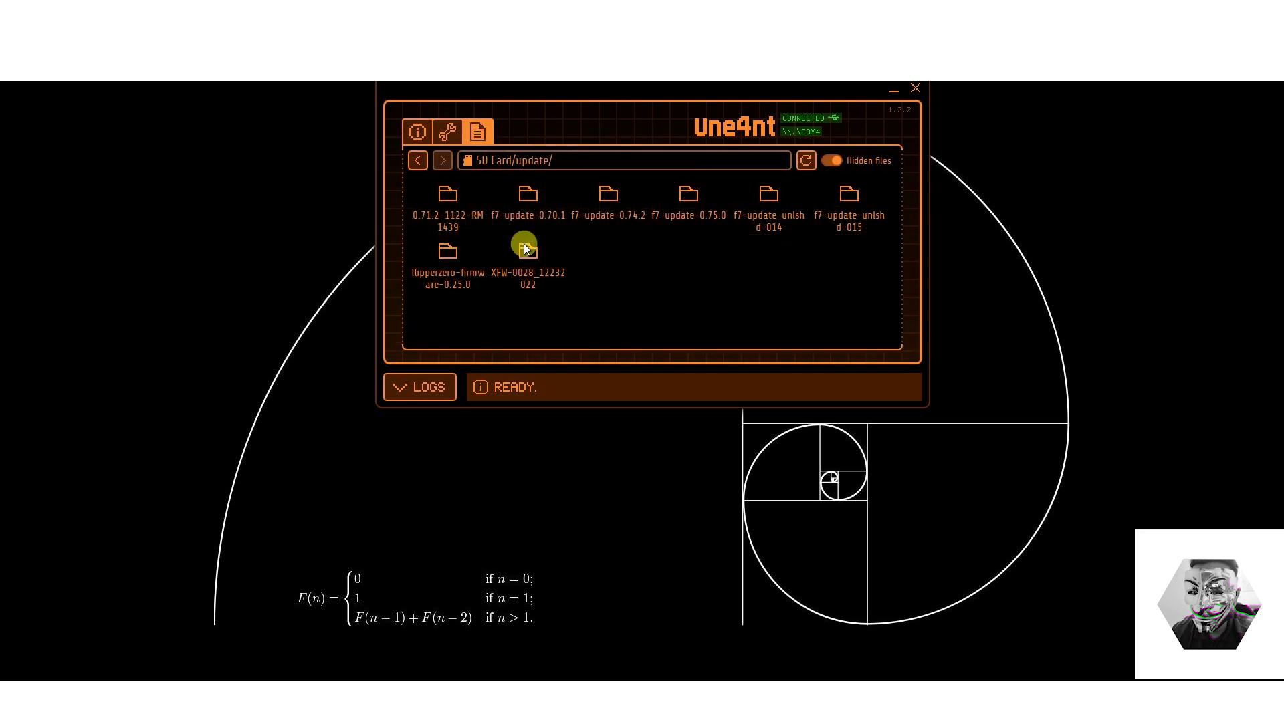
left_click(423, 159)
scroll(695, 319, "down", 3)
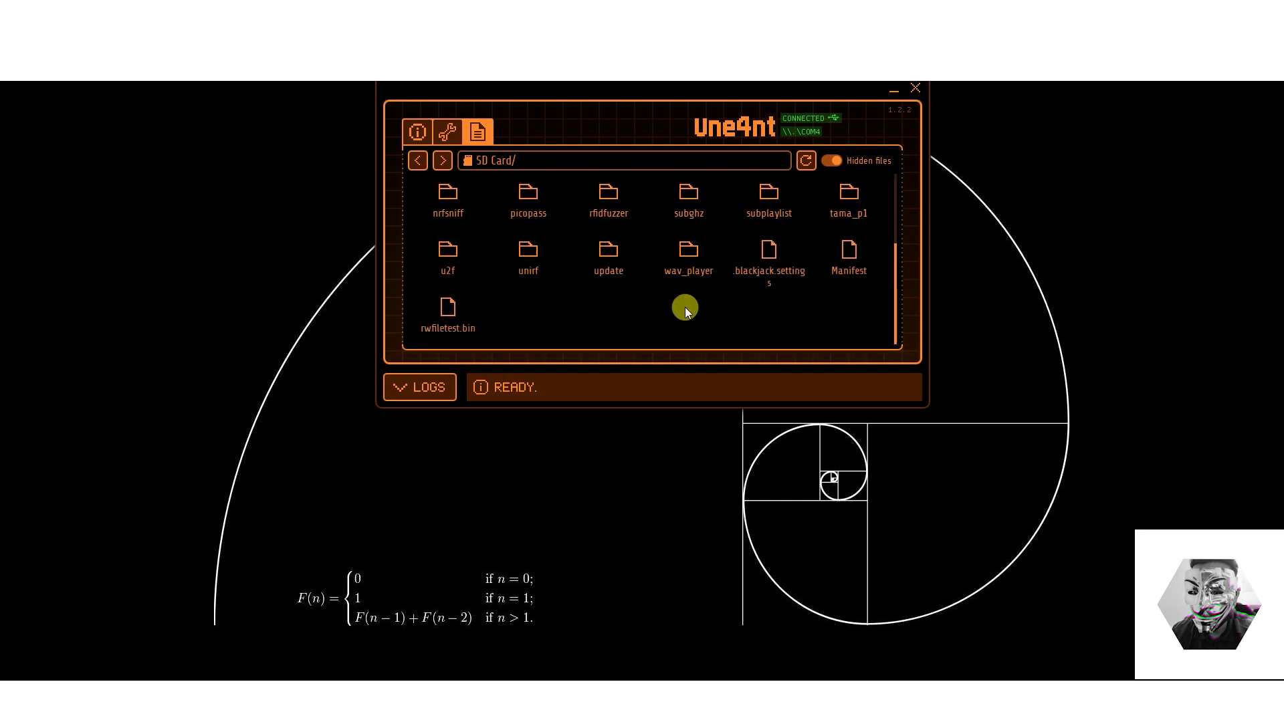
double_click(607, 250)
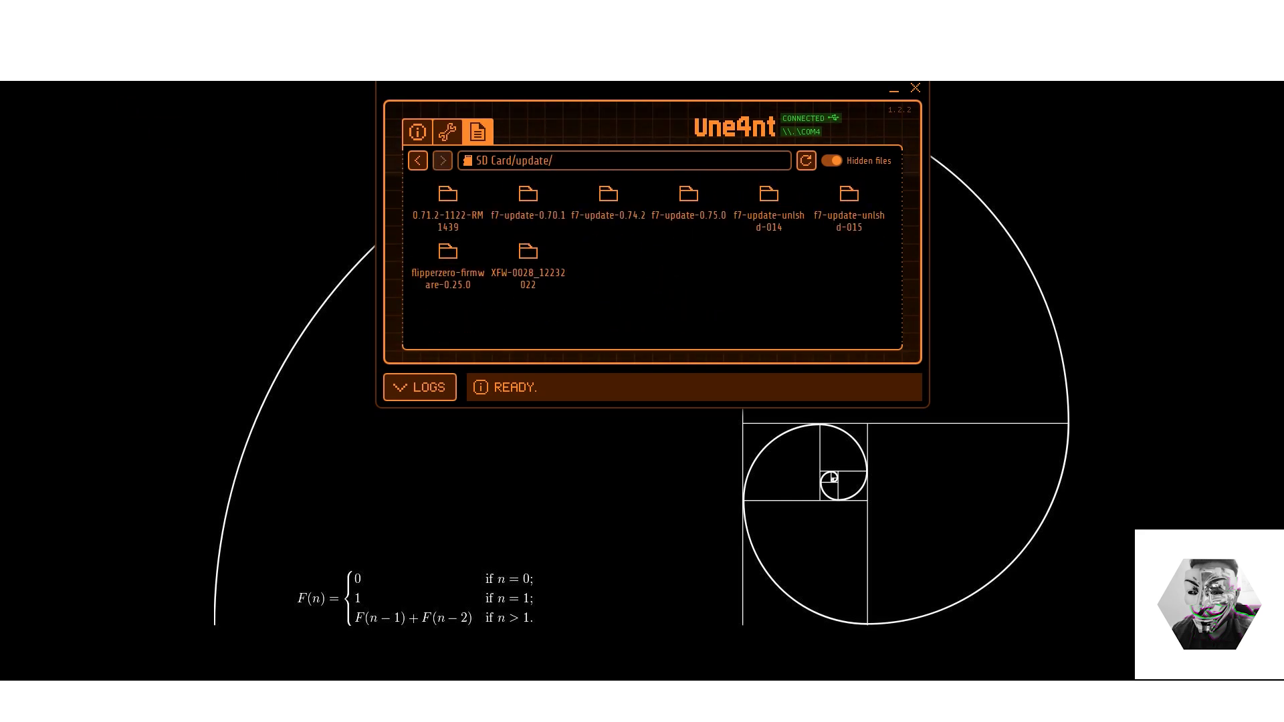
- Upload the SquachWare-PenAce folder despite the size warning, then show the Flipper's live screen
left_click_drag(320, 223, 611, 258)
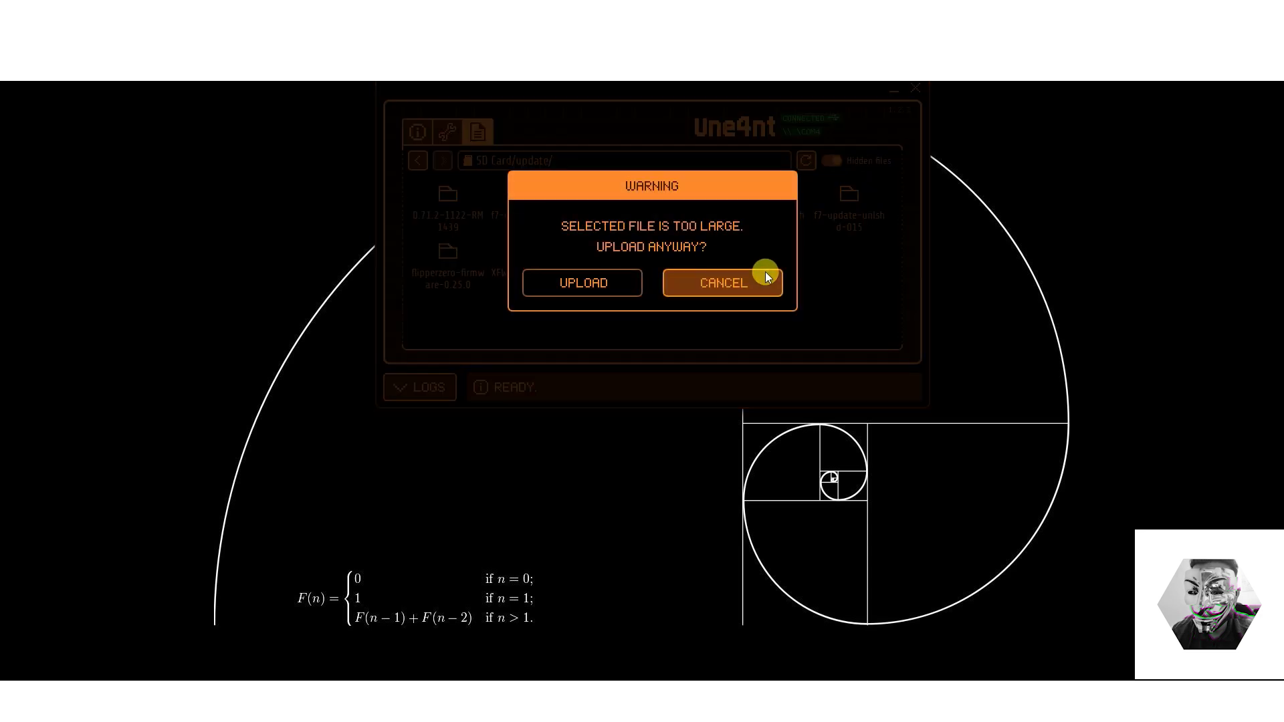
left_click(588, 281)
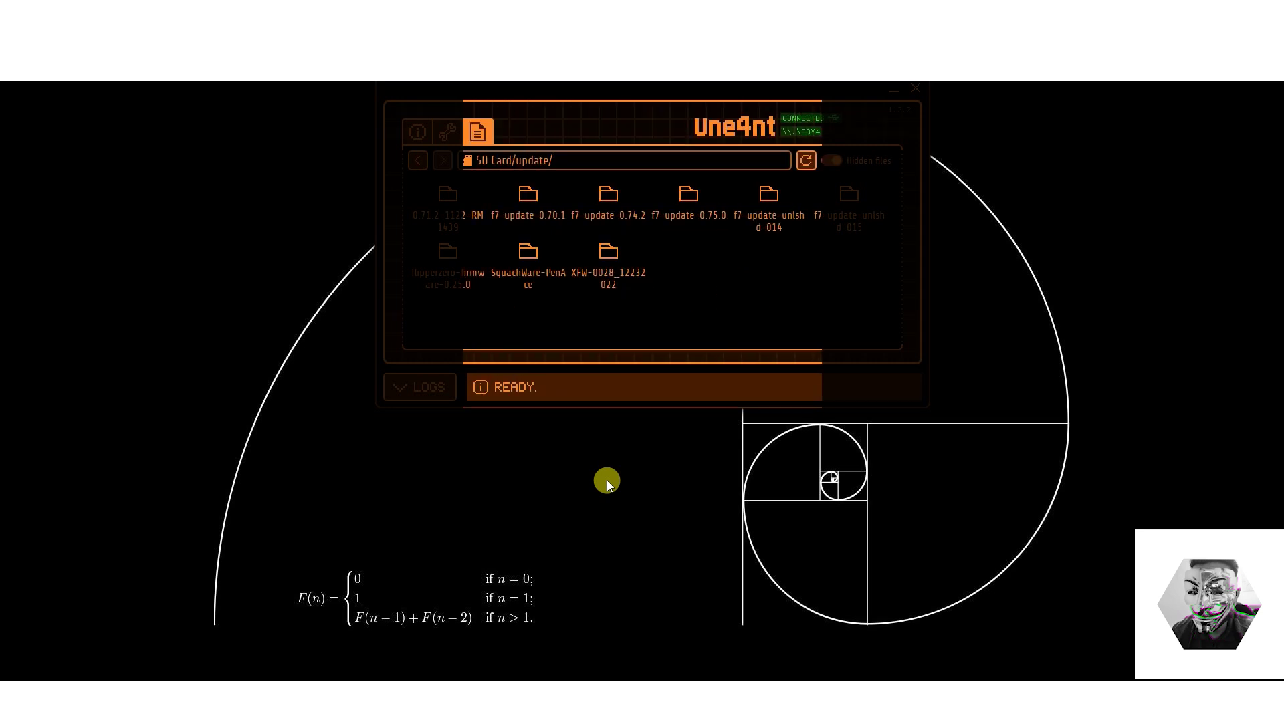
left_click(420, 131)
left_click(759, 198)
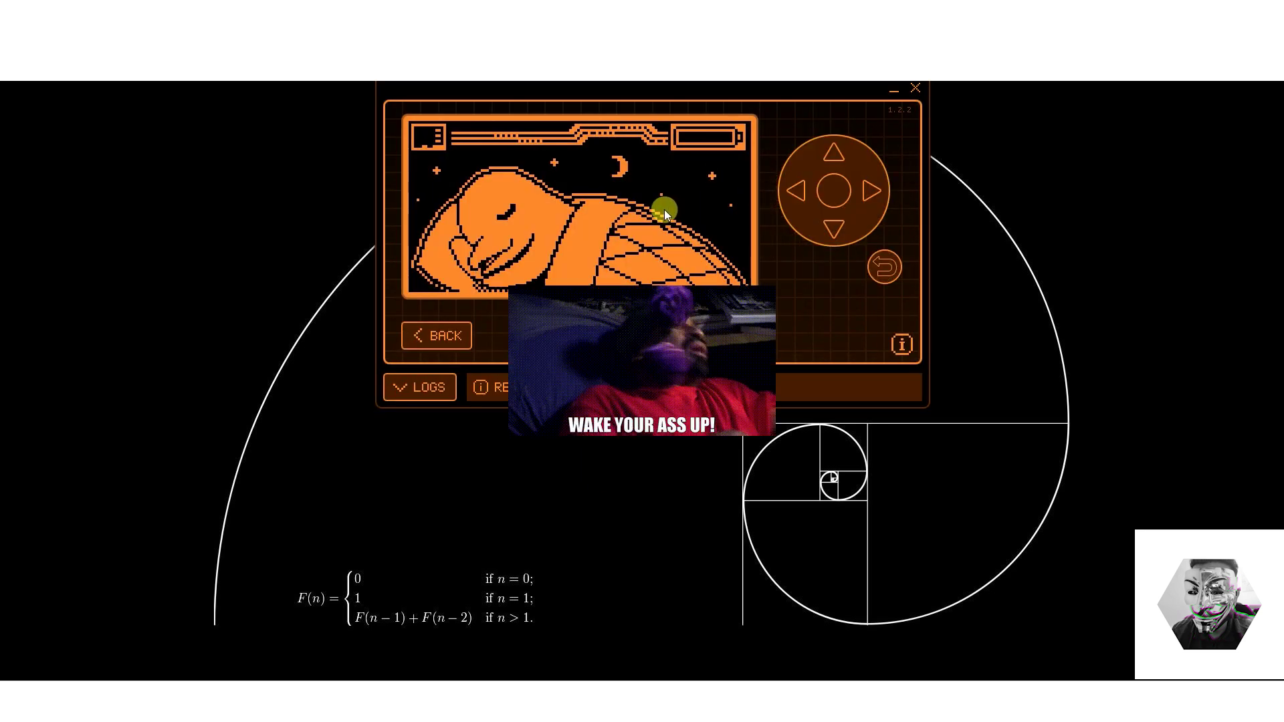
- On the Flipper, browse Archive > Browser > update into the SquachWare-PenAce folder
left_click(832, 226)
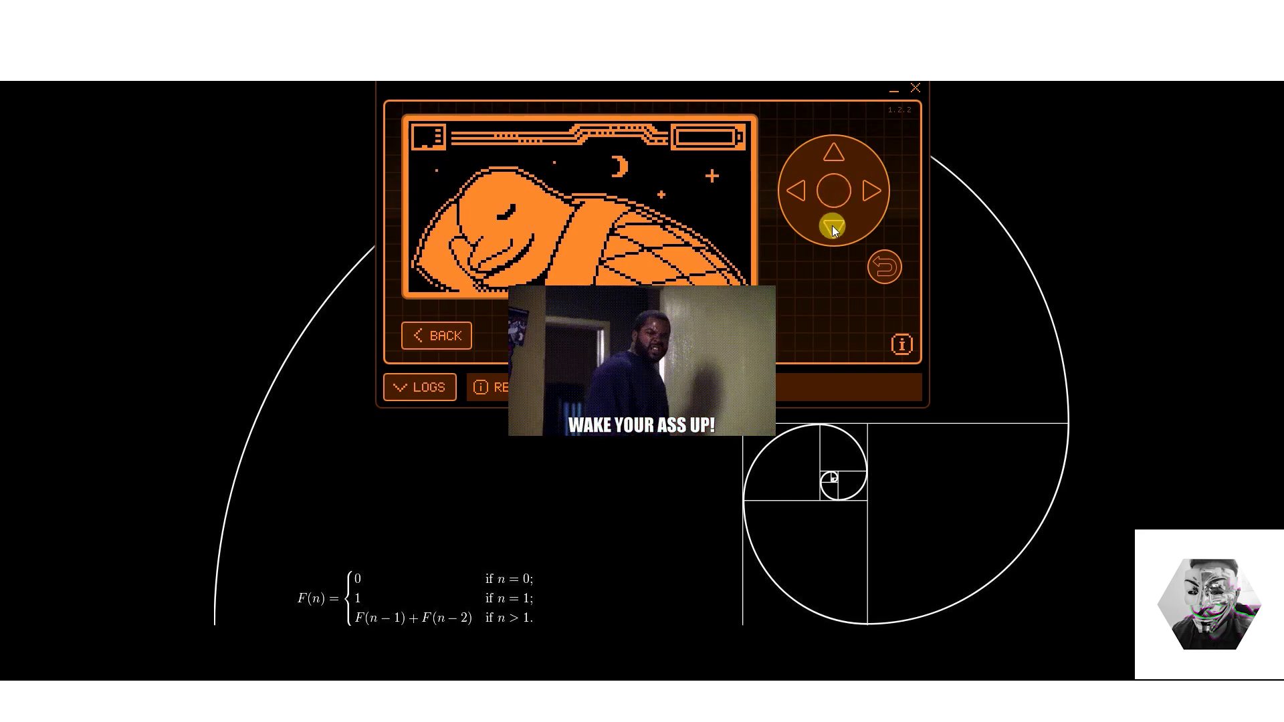
left_click(804, 198)
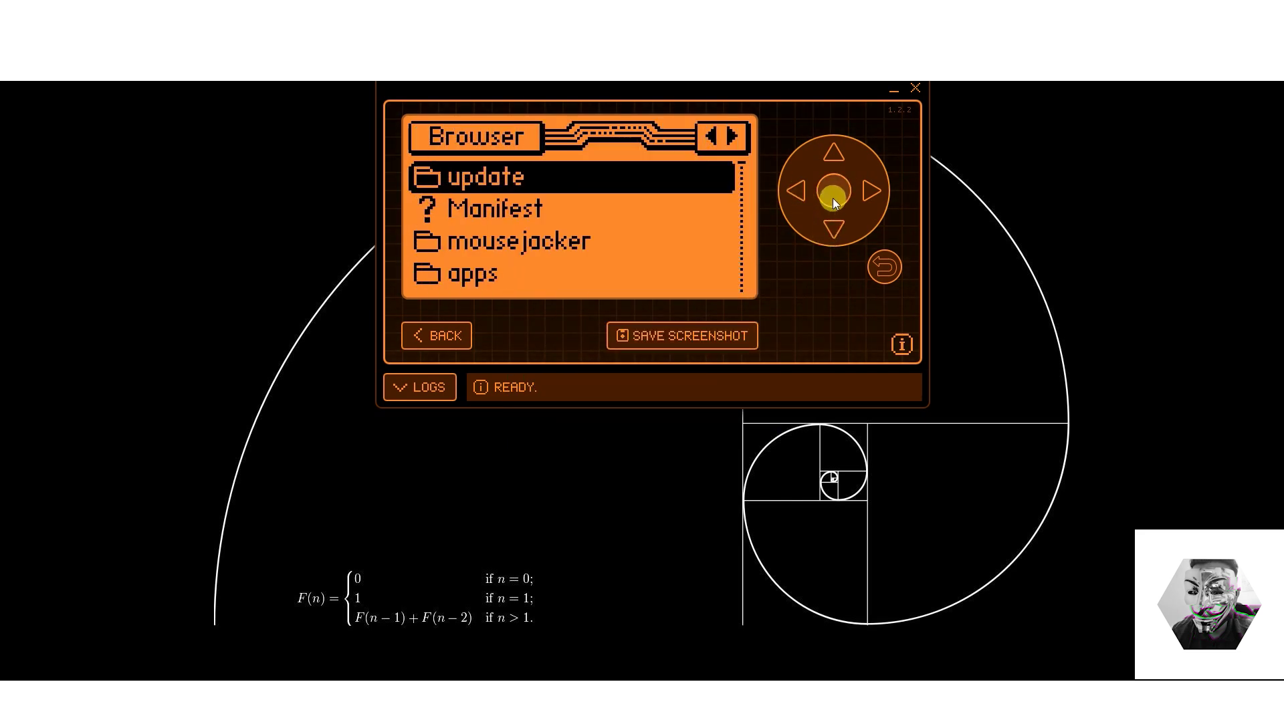
left_click(833, 195)
left_click(831, 228)
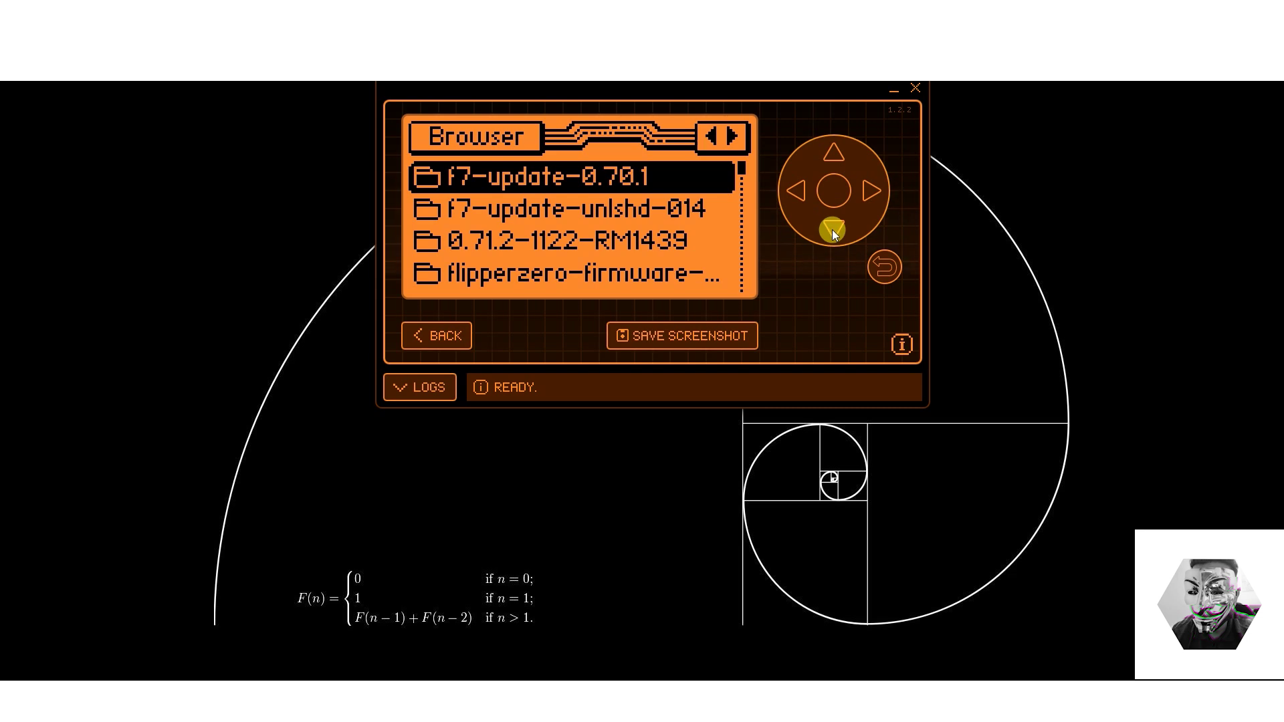
left_click(832, 230)
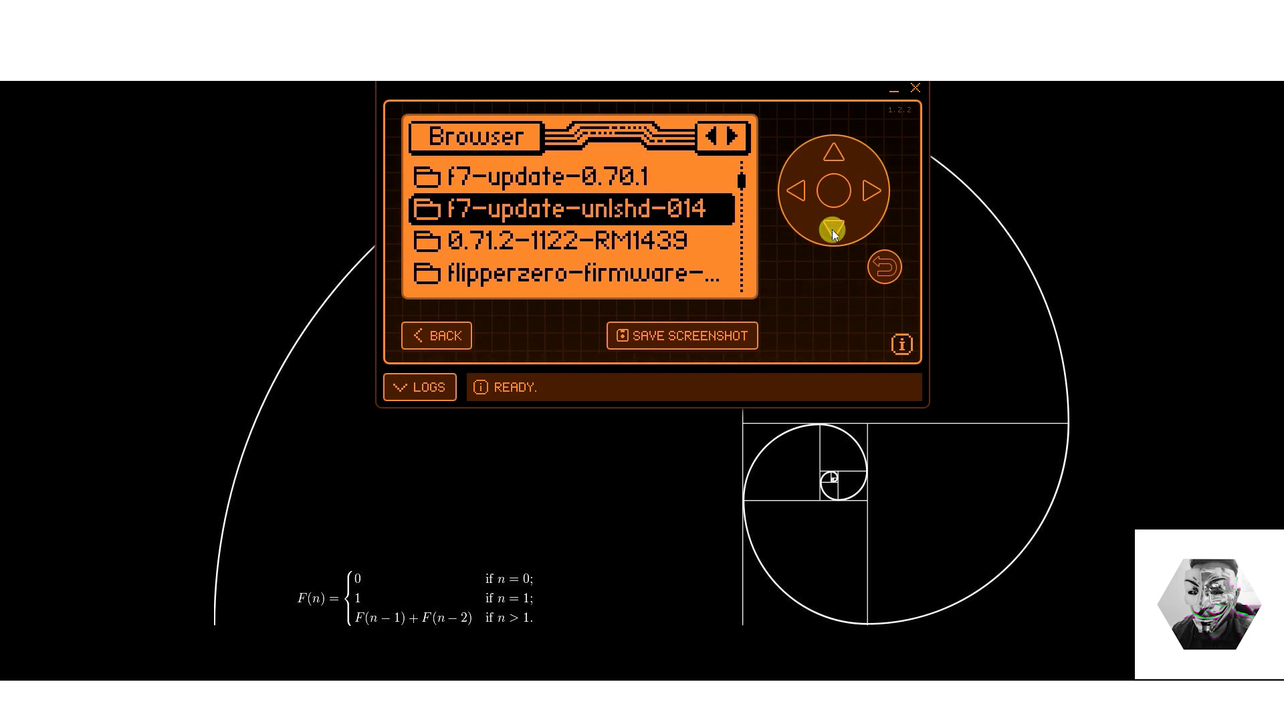
left_click(832, 230)
left_click(832, 230)
left_click(832, 230)
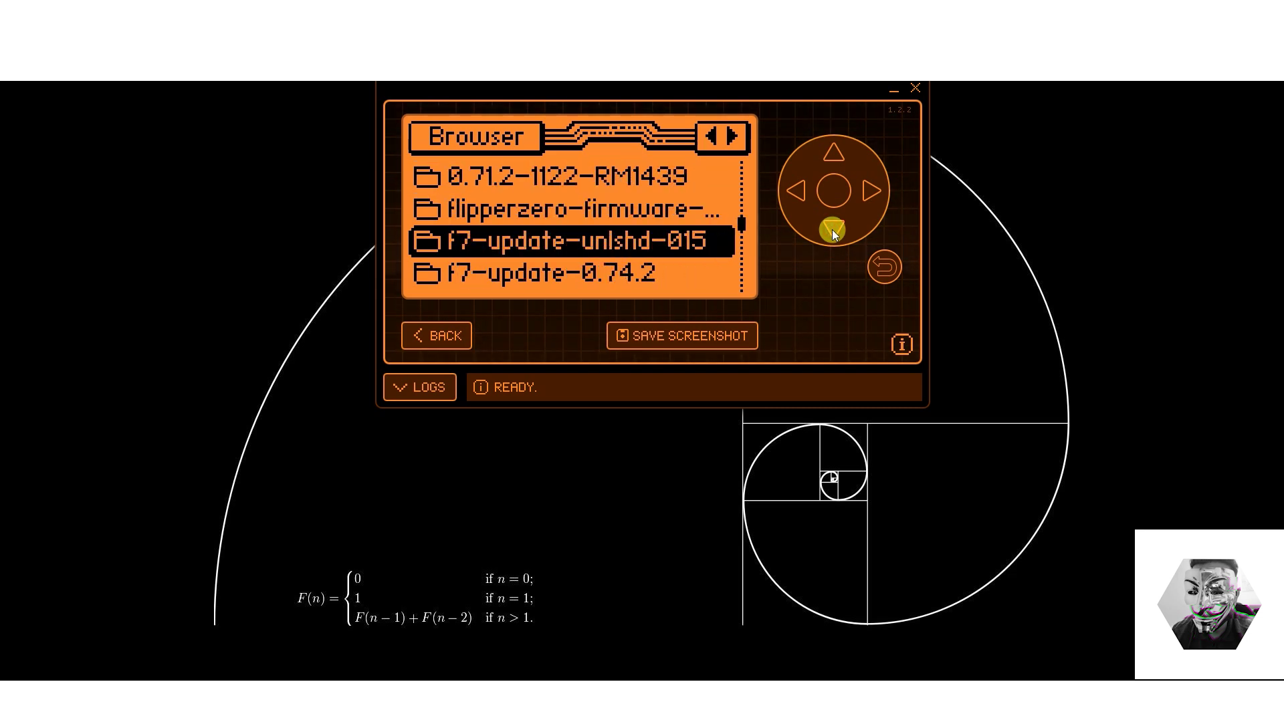
left_click(832, 230)
left_click(832, 230)
left_click(832, 228)
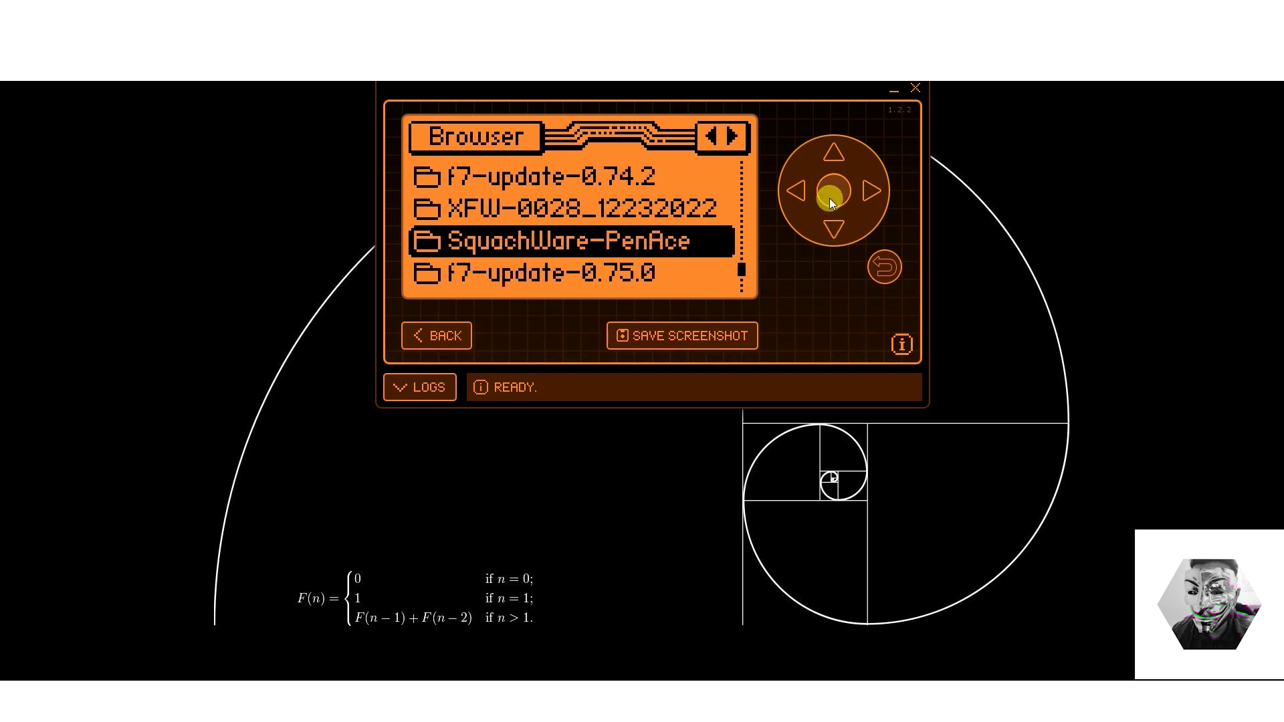
left_click(829, 198)
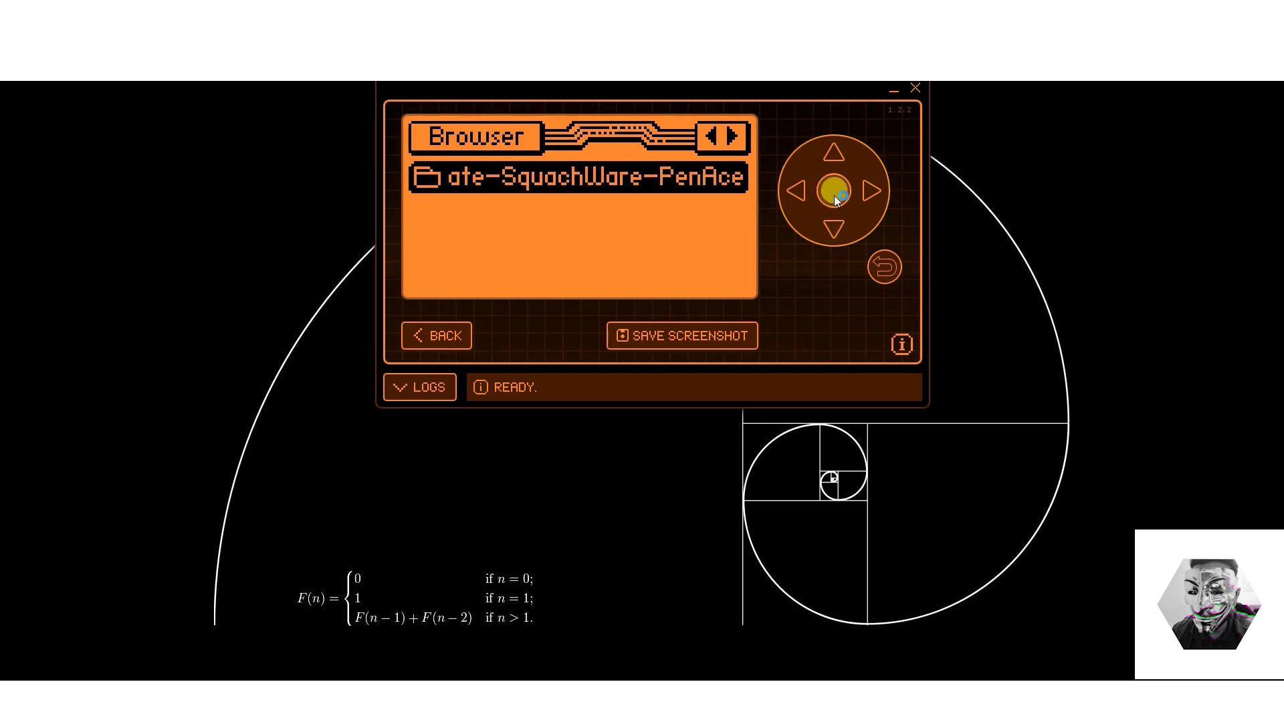
- Select the update file in f7-update-SquachWare-PenAce and choose Run in app
left_click(833, 195)
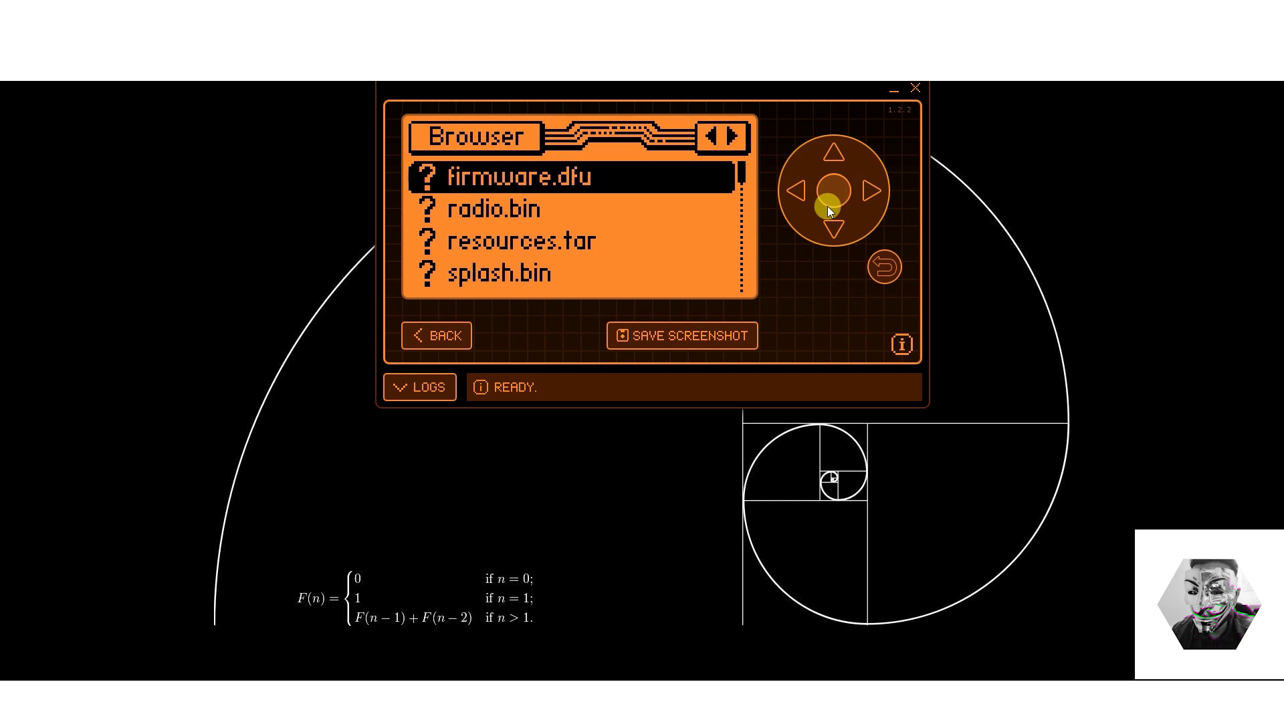
left_click(834, 153)
left_click(834, 153)
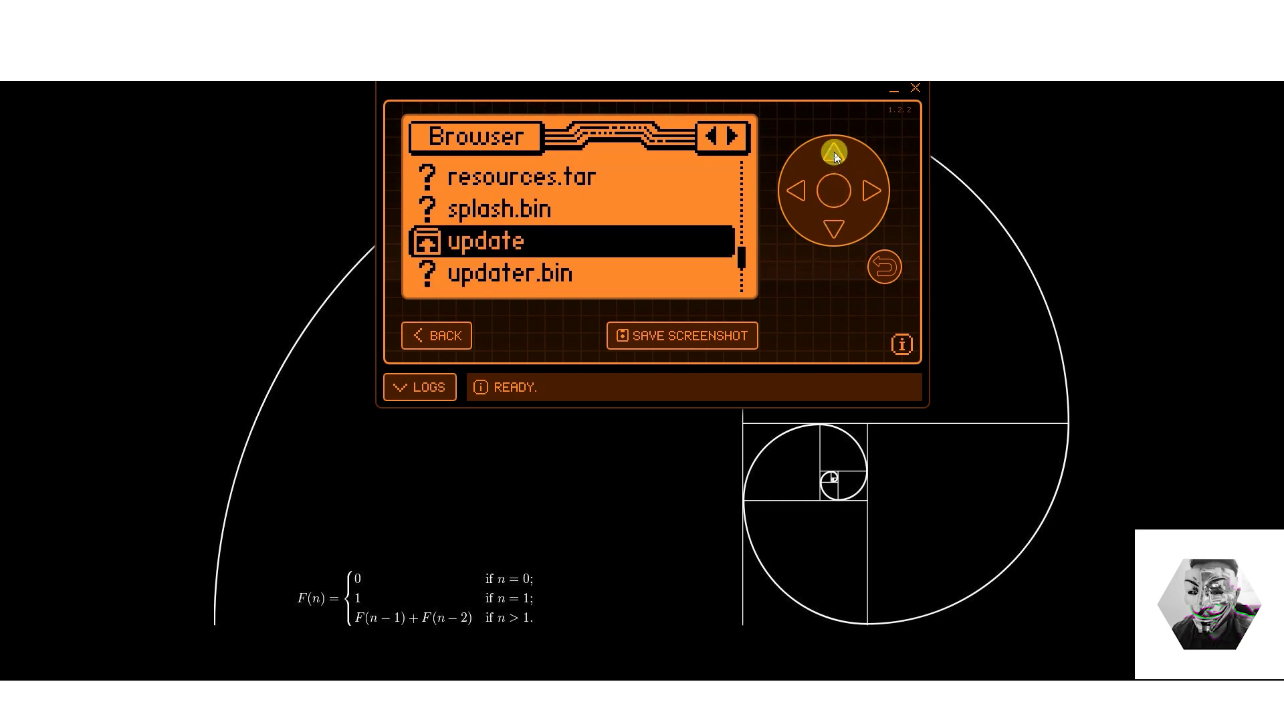
left_click(835, 194)
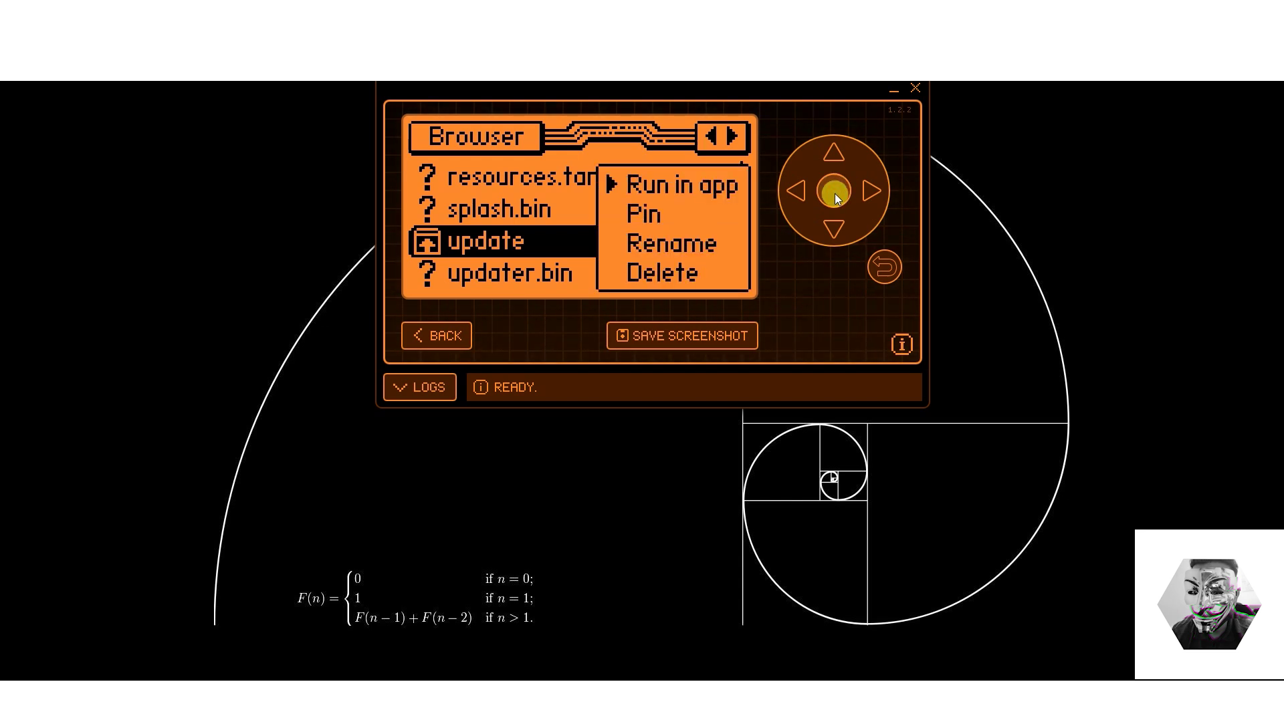
left_click(835, 194)
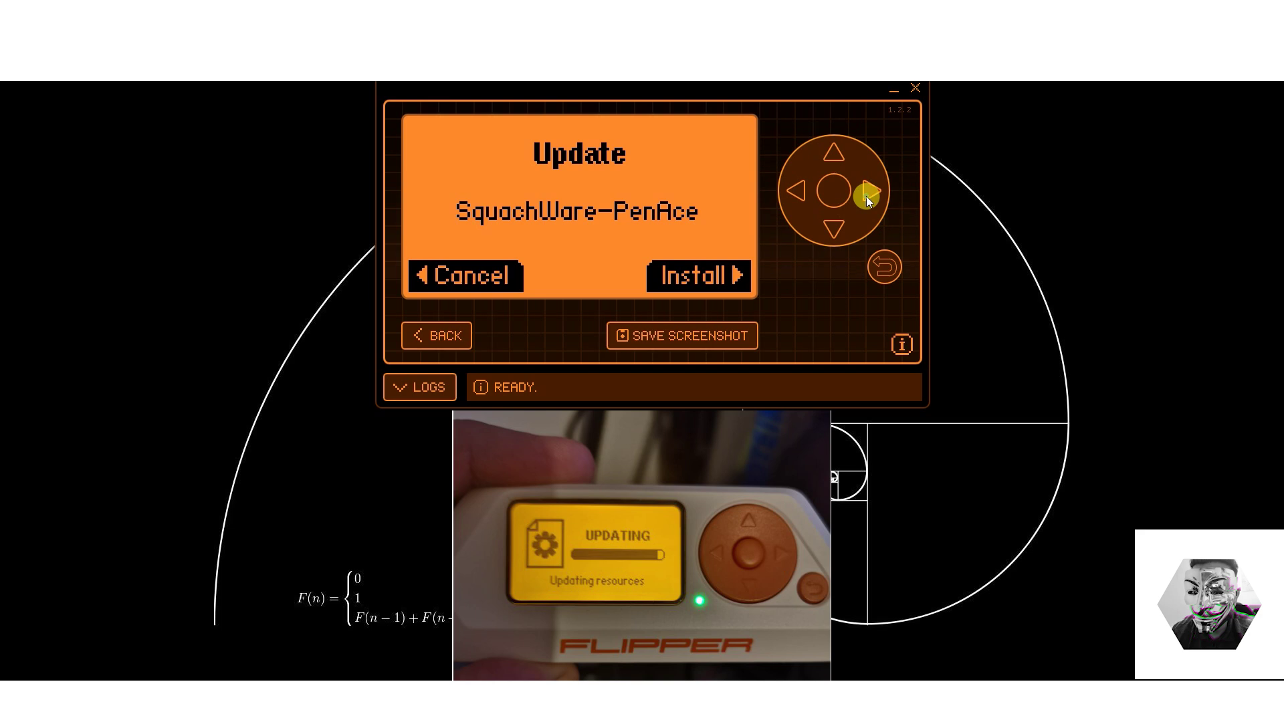
- Start the SquachWare-PenAce install and open the SD card's subghz folder
left_click(865, 195)
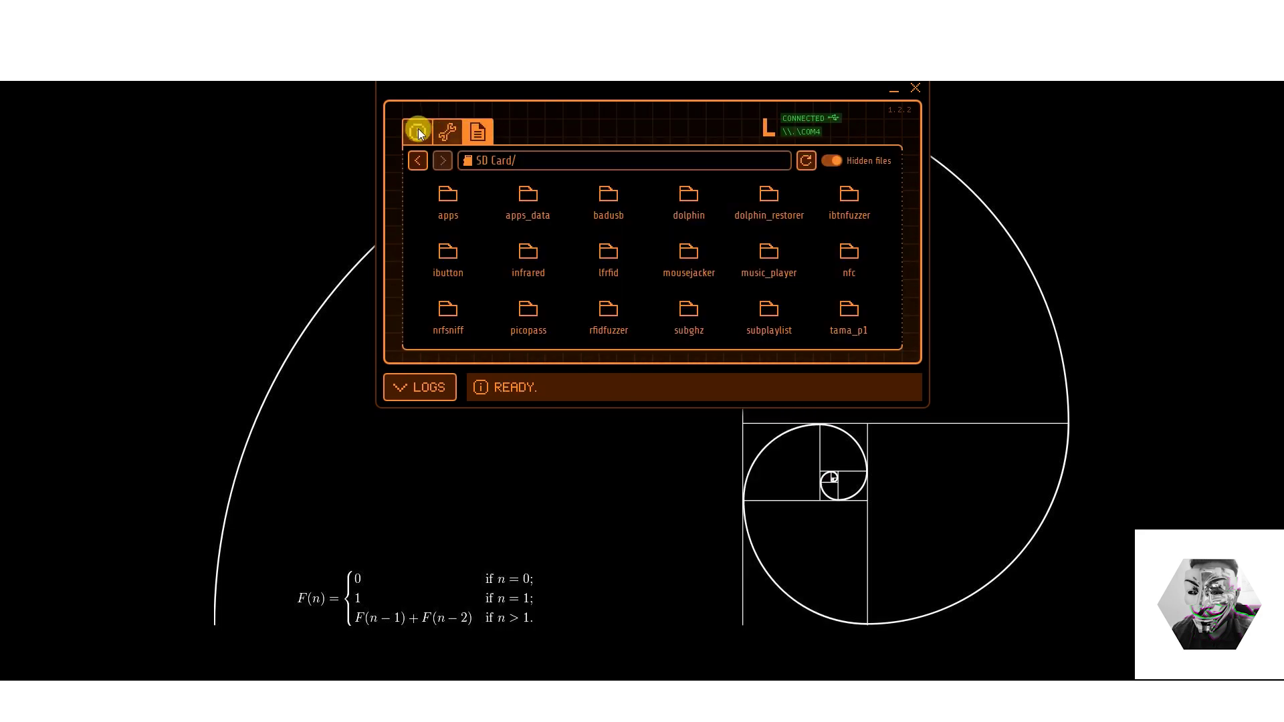
left_click(419, 128)
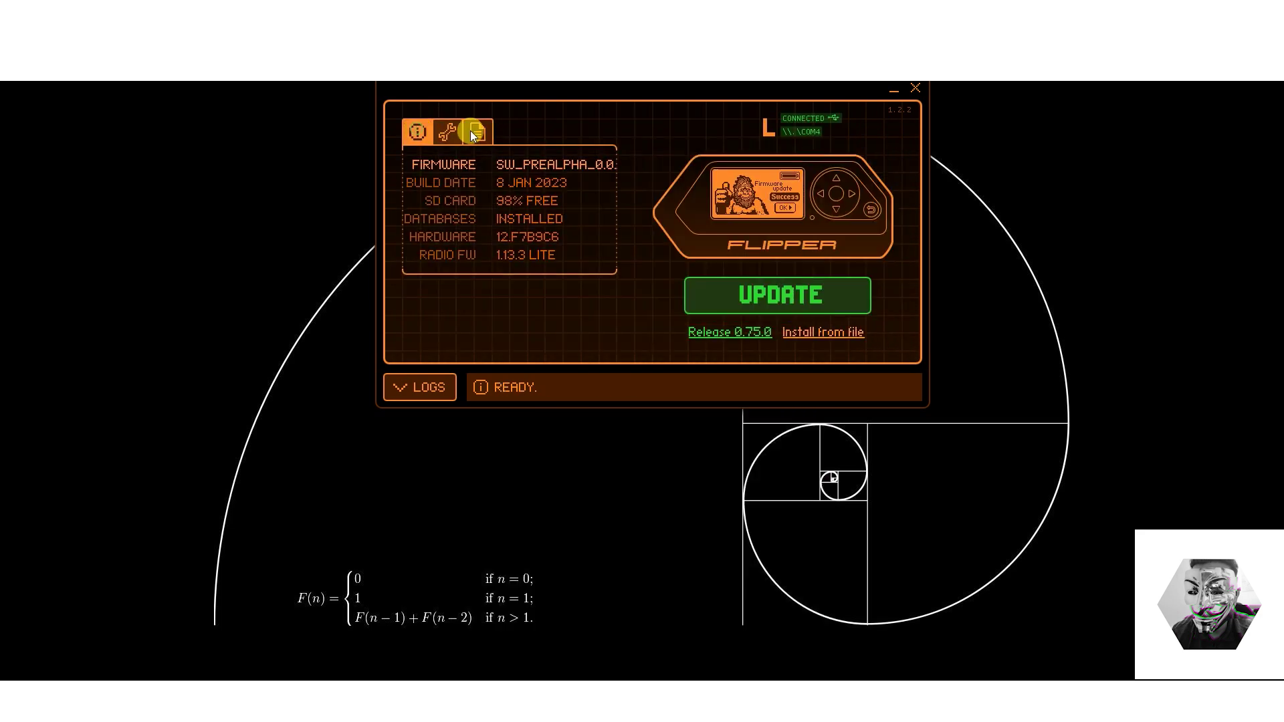
left_click(475, 132)
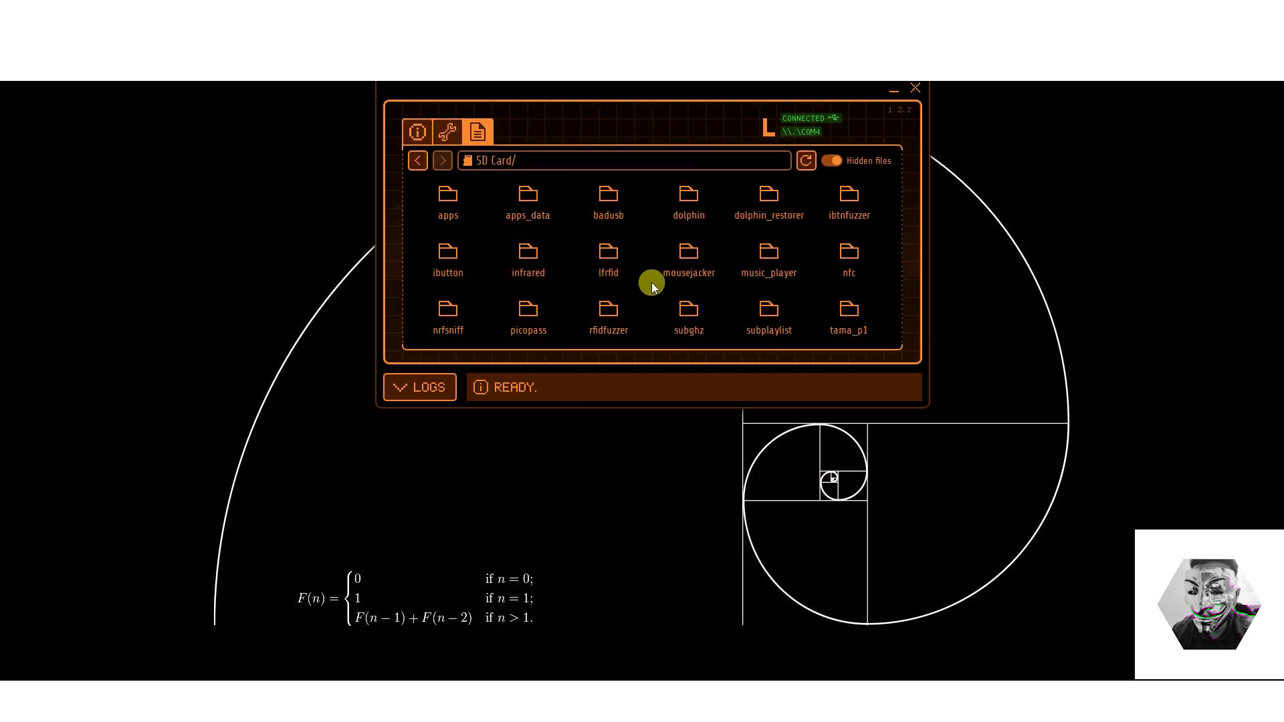
scroll(651, 282, "down", 2)
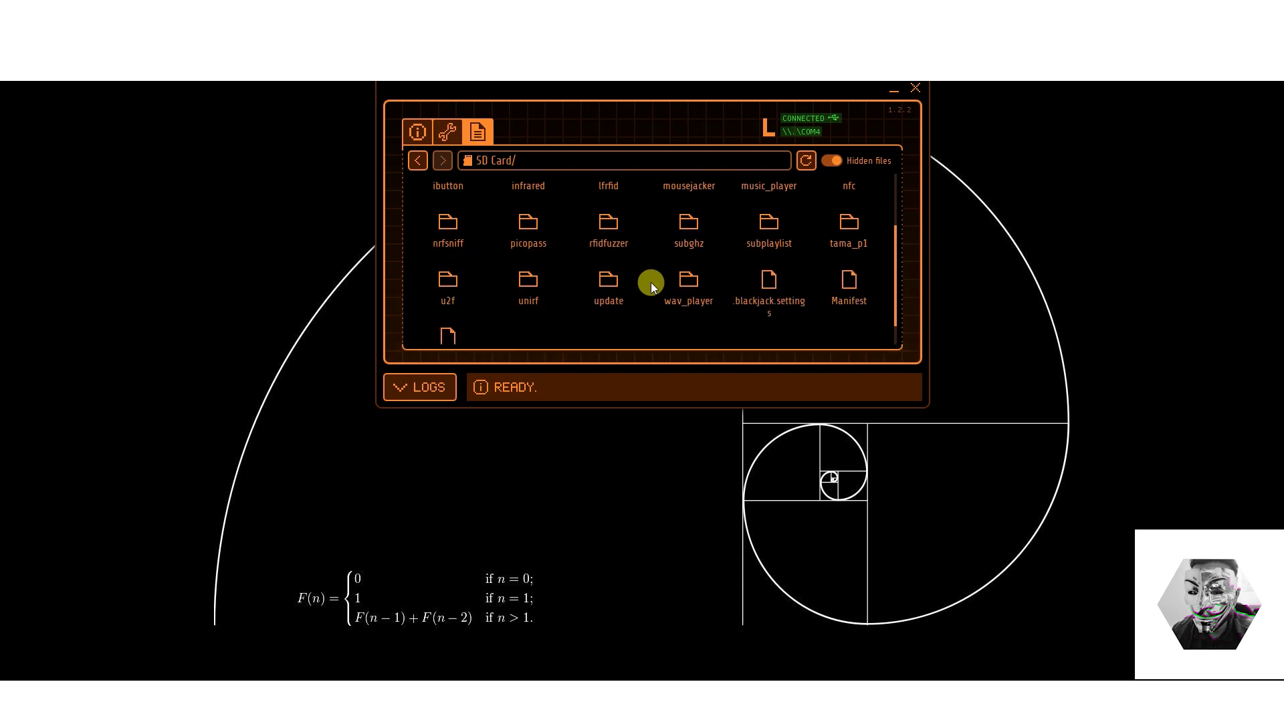
left_click(689, 229)
double_click(447, 194)
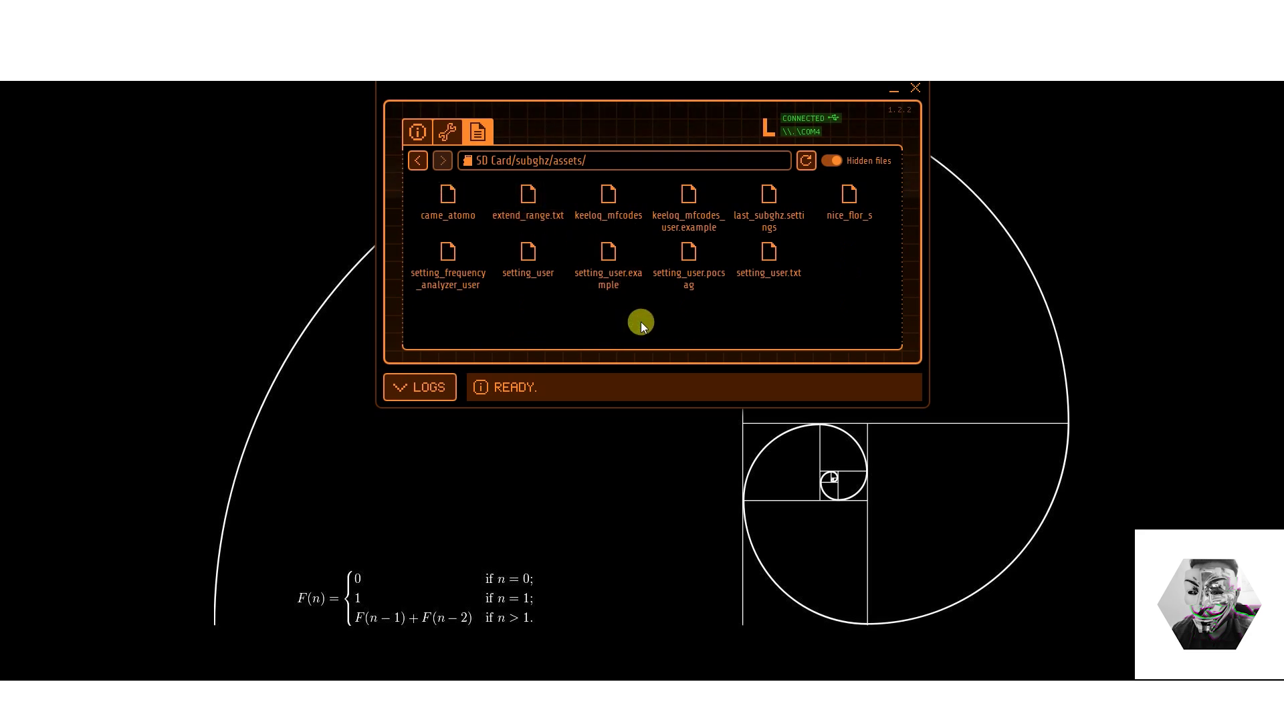
- Delete extend_range.txt from the subghz folder
left_click(533, 261)
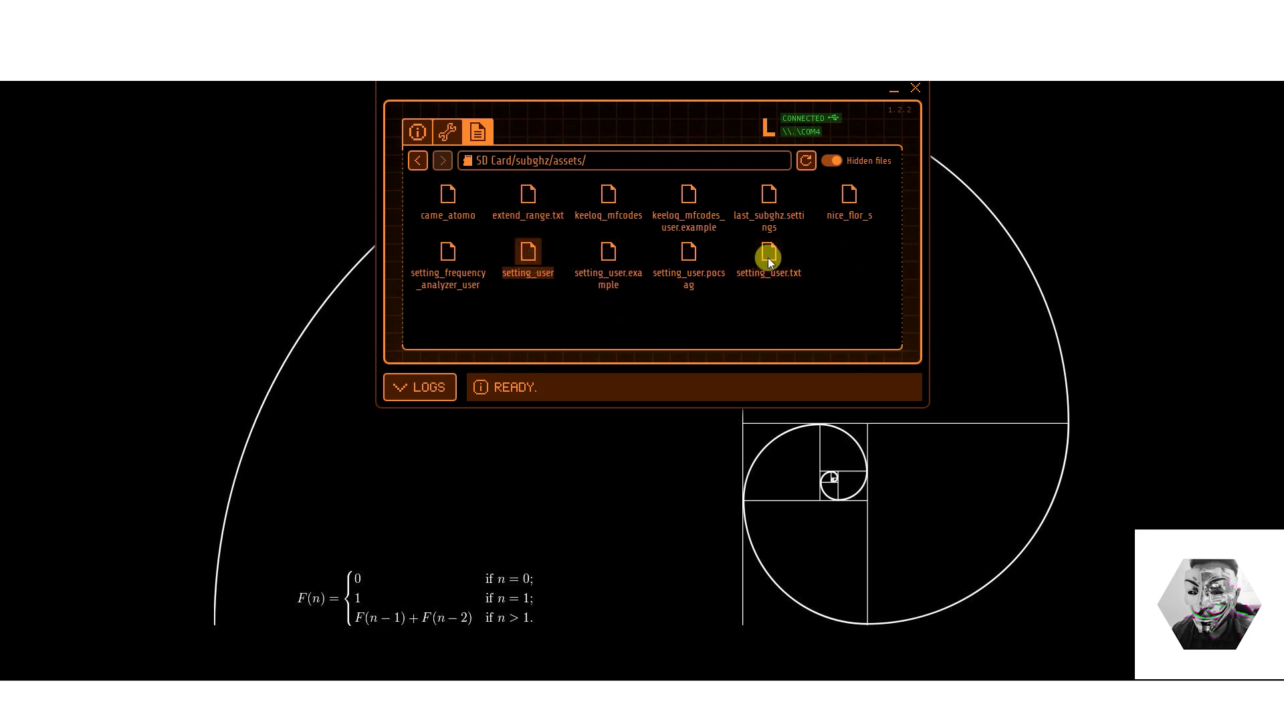
left_click(622, 261)
left_click(527, 200)
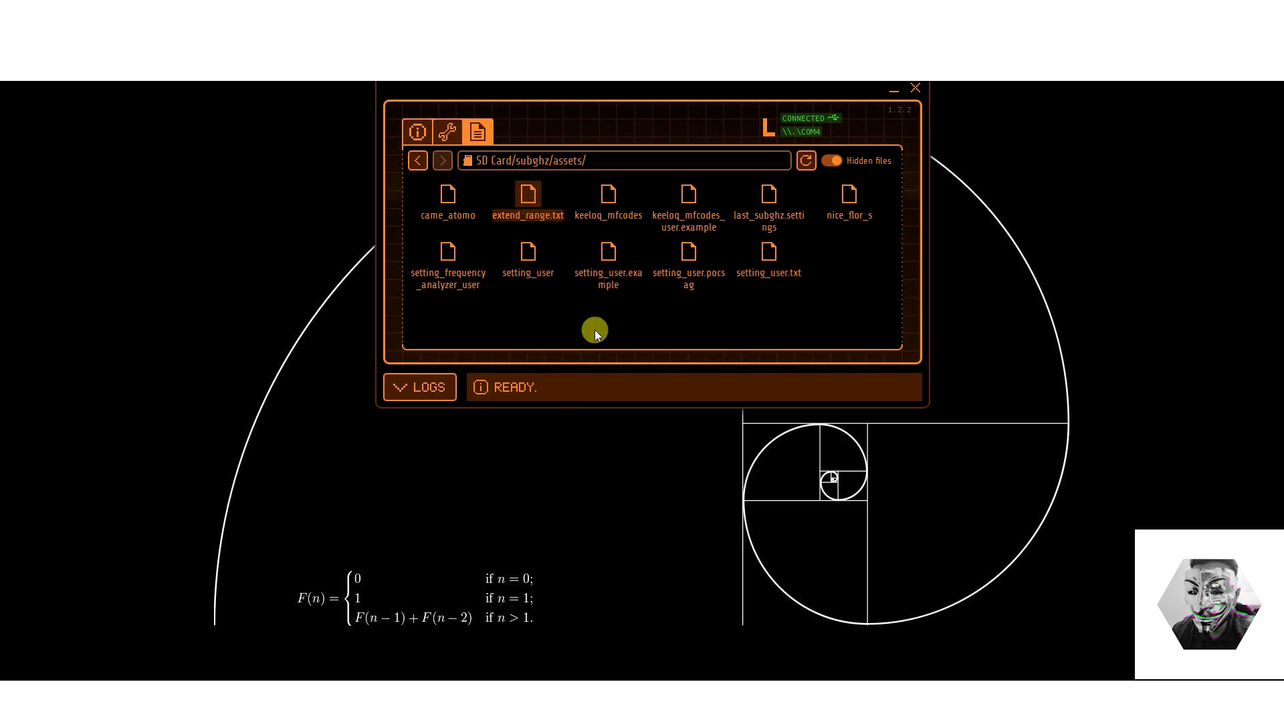
right_click(525, 199)
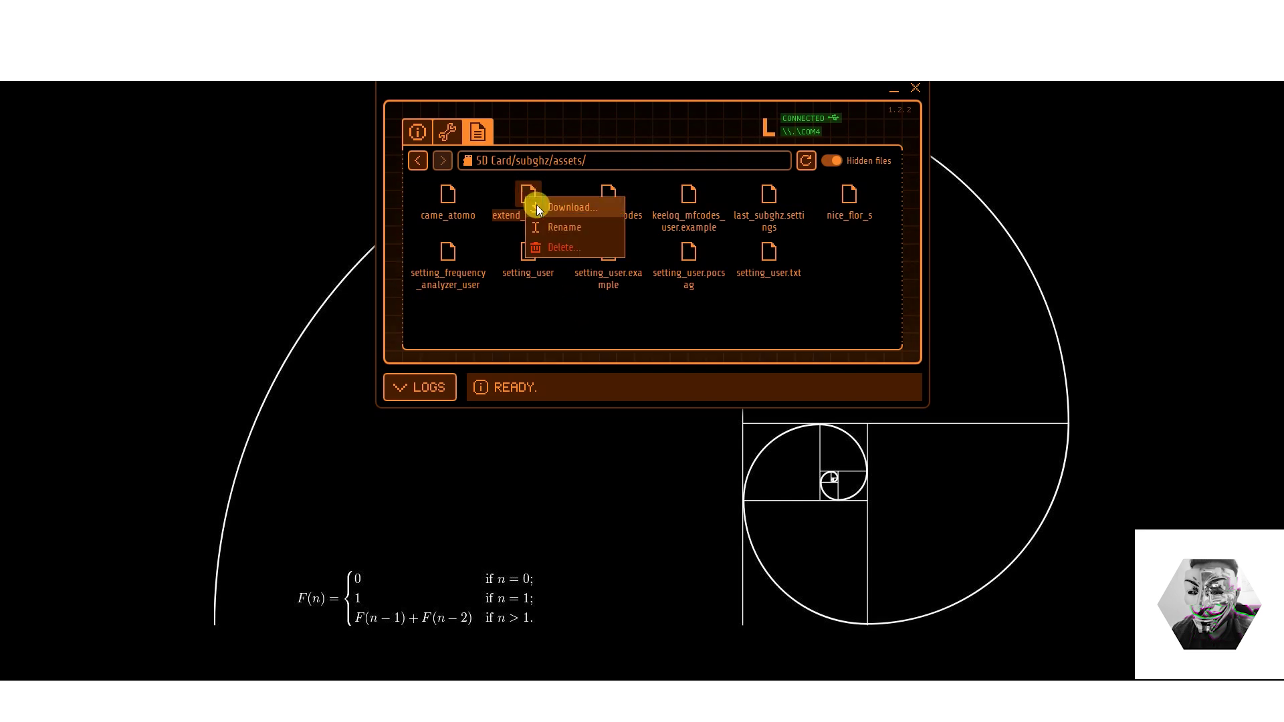
left_click(560, 246)
left_click(596, 275)
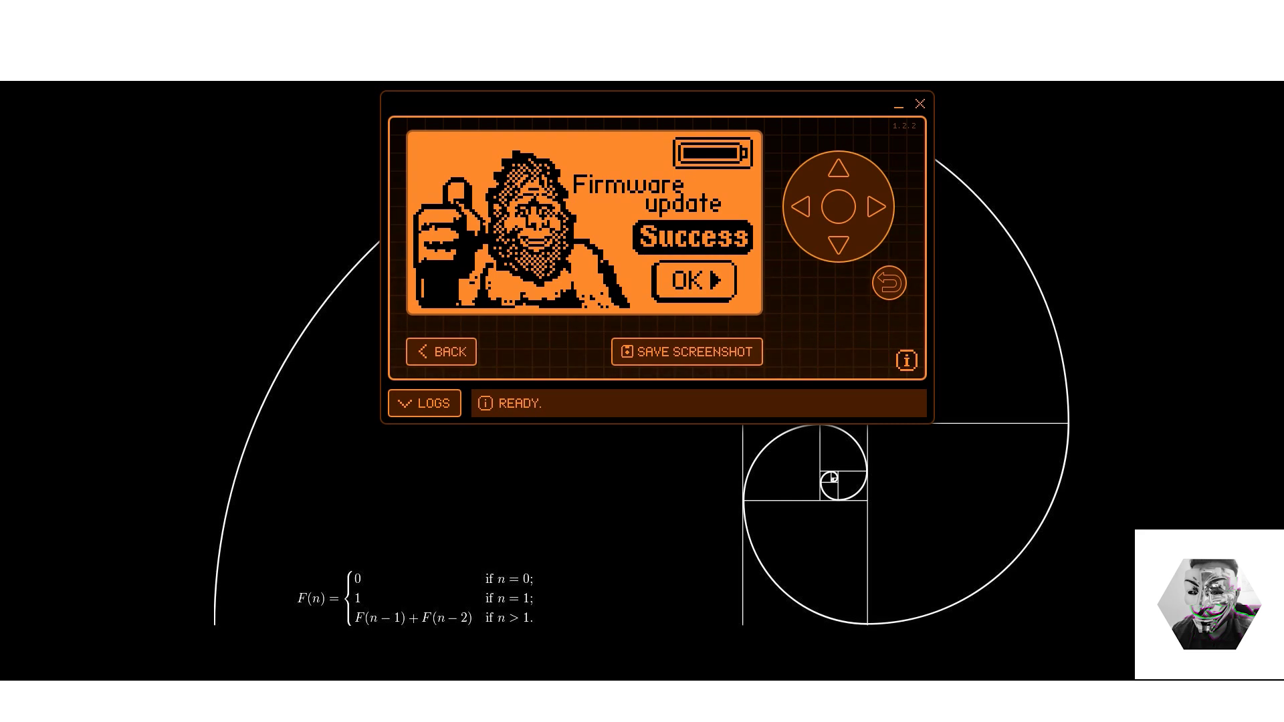
- Dismiss the update Success screen and advance to the T1000 idle animation
left_click(801, 226)
left_click(869, 209)
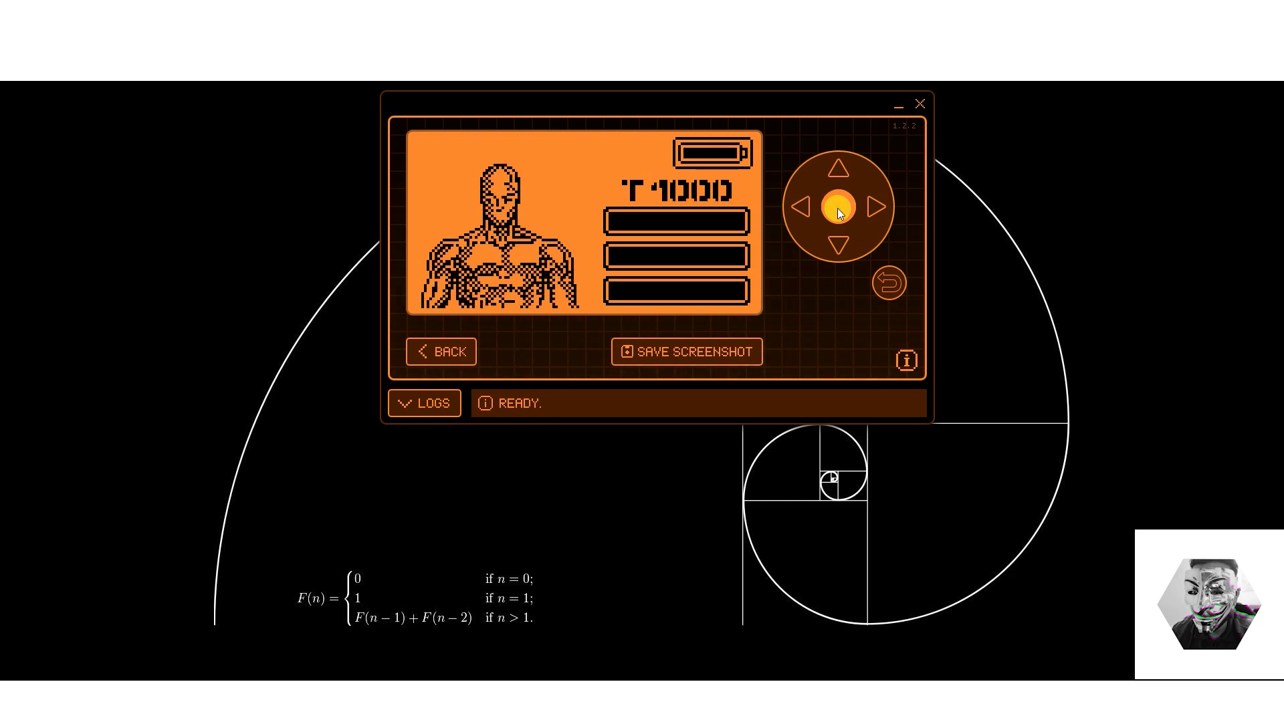
left_click(837, 208)
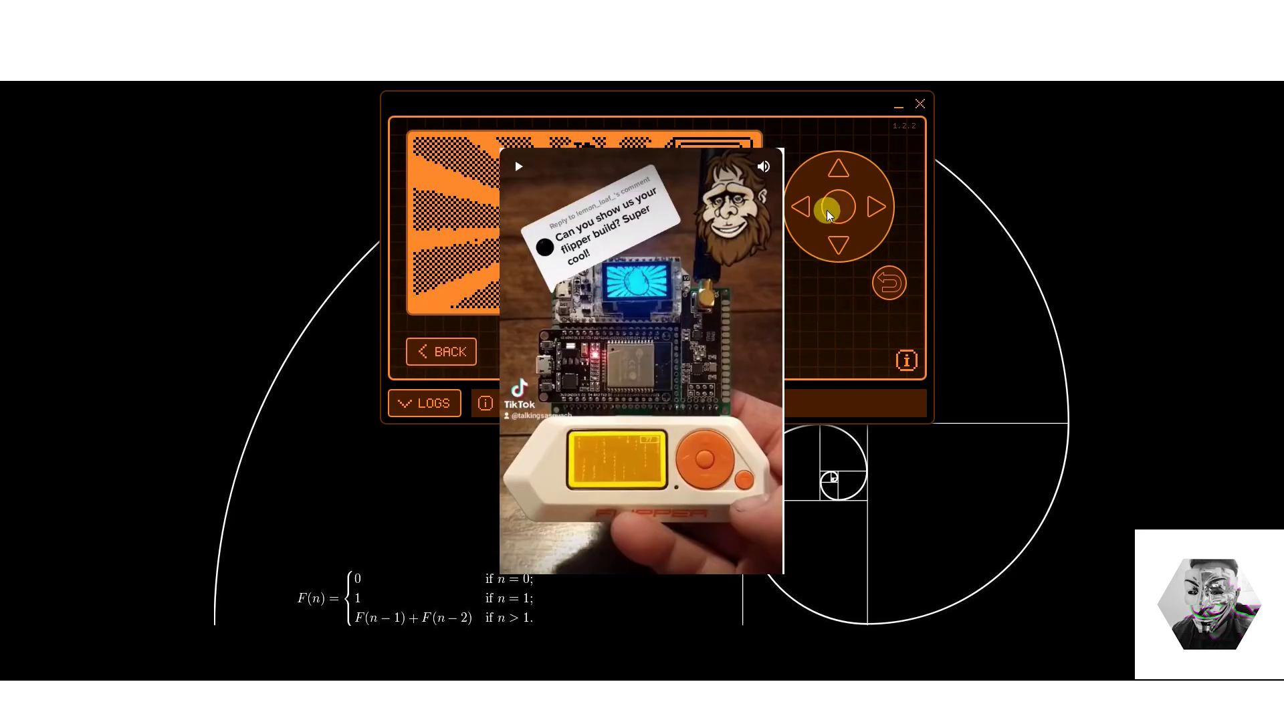
- Cycle through the TV room and SQUACHWARE letter conveyor animations with OK
left_click(837, 208)
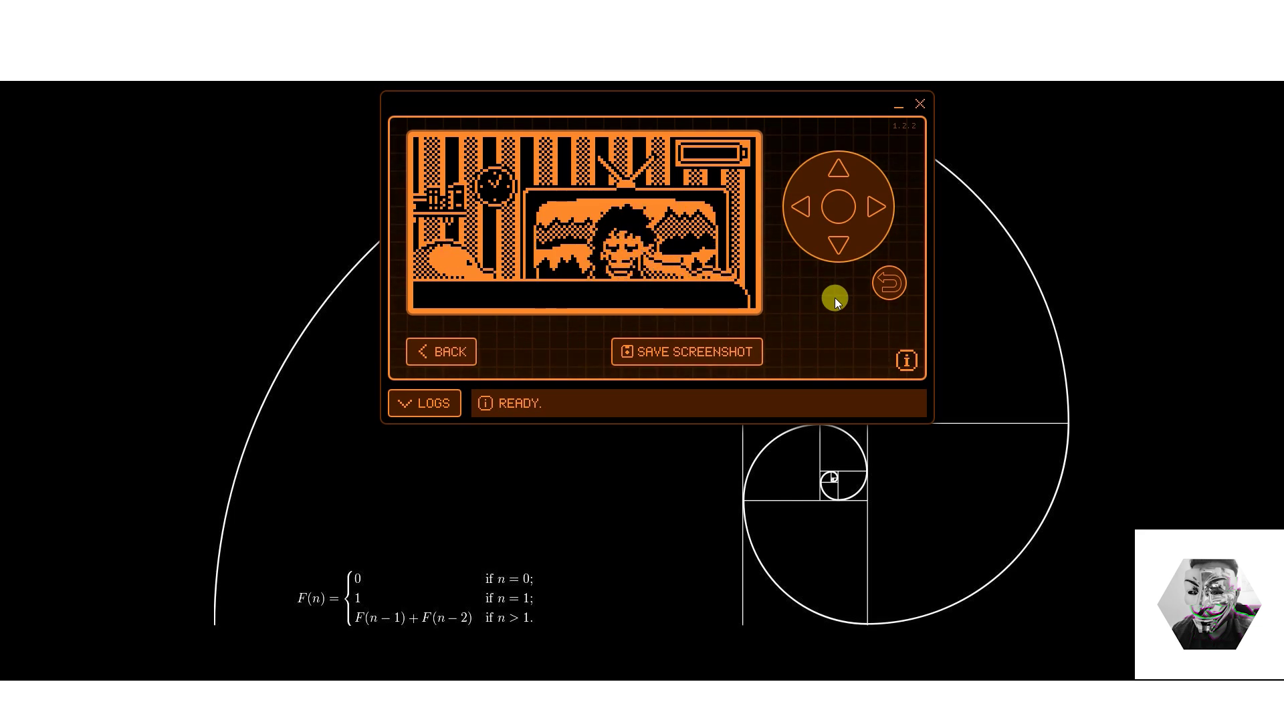
left_click(841, 209)
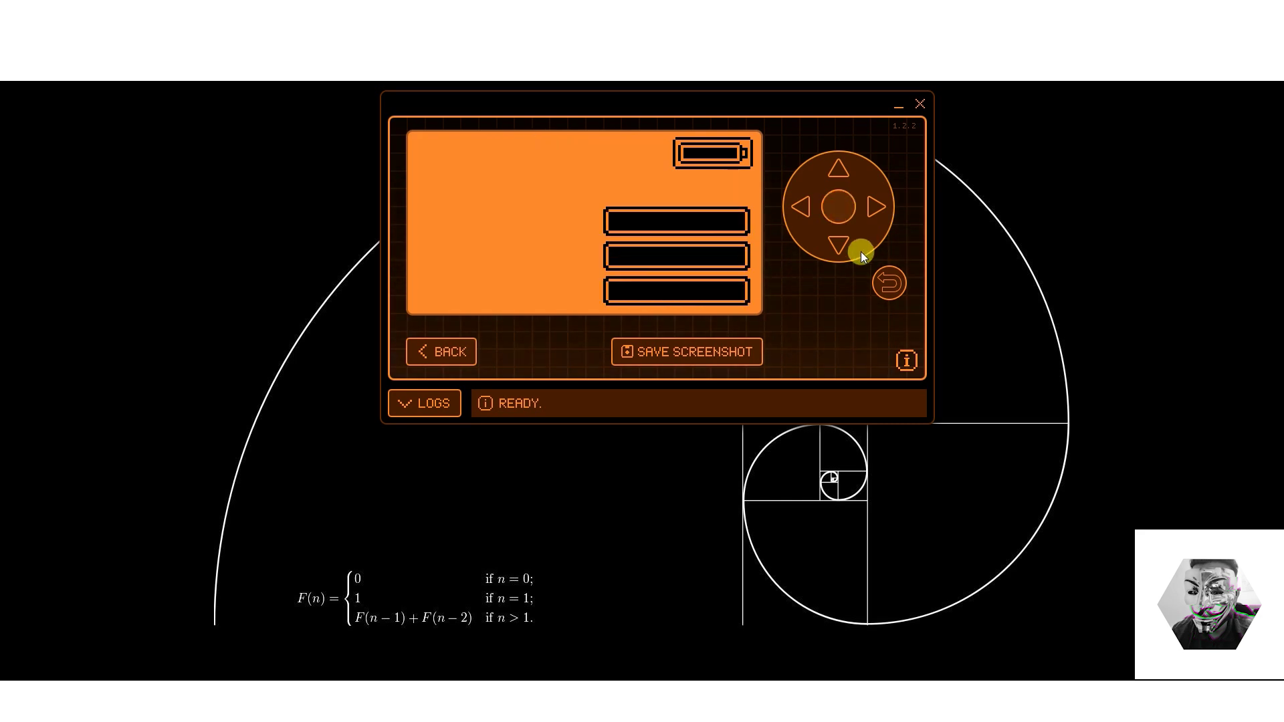
left_click(837, 208)
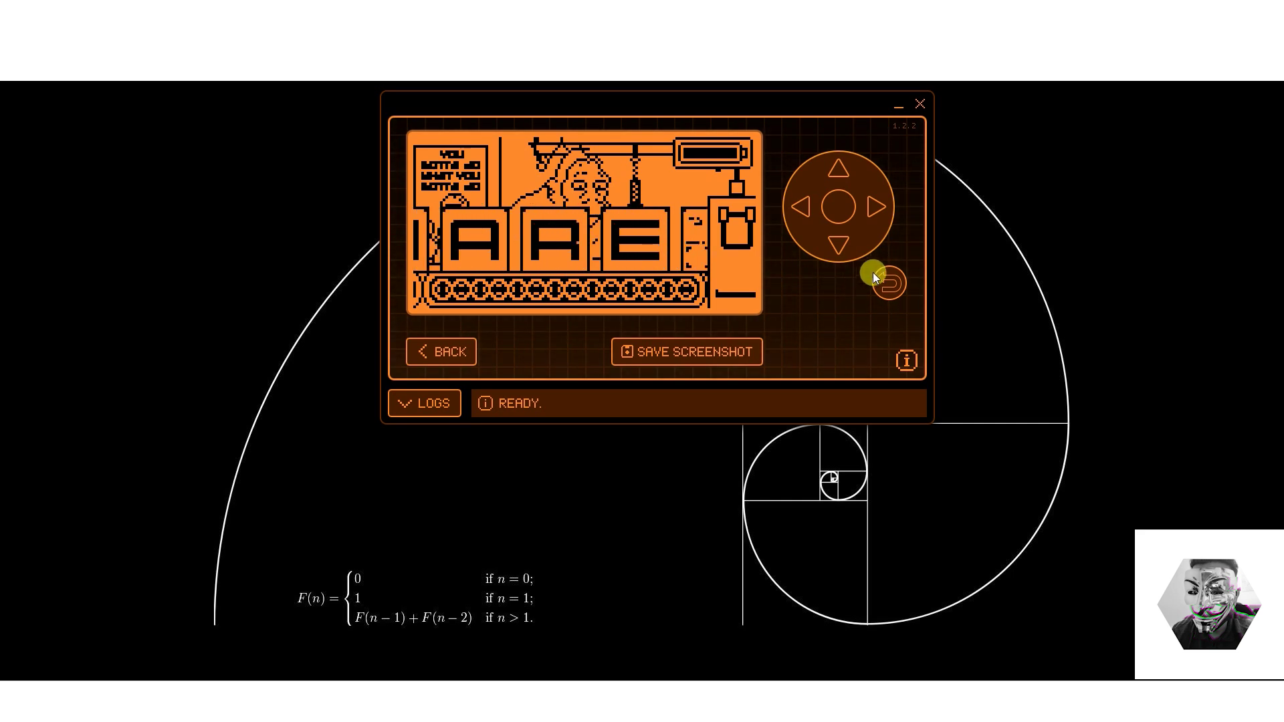
left_click(837, 210)
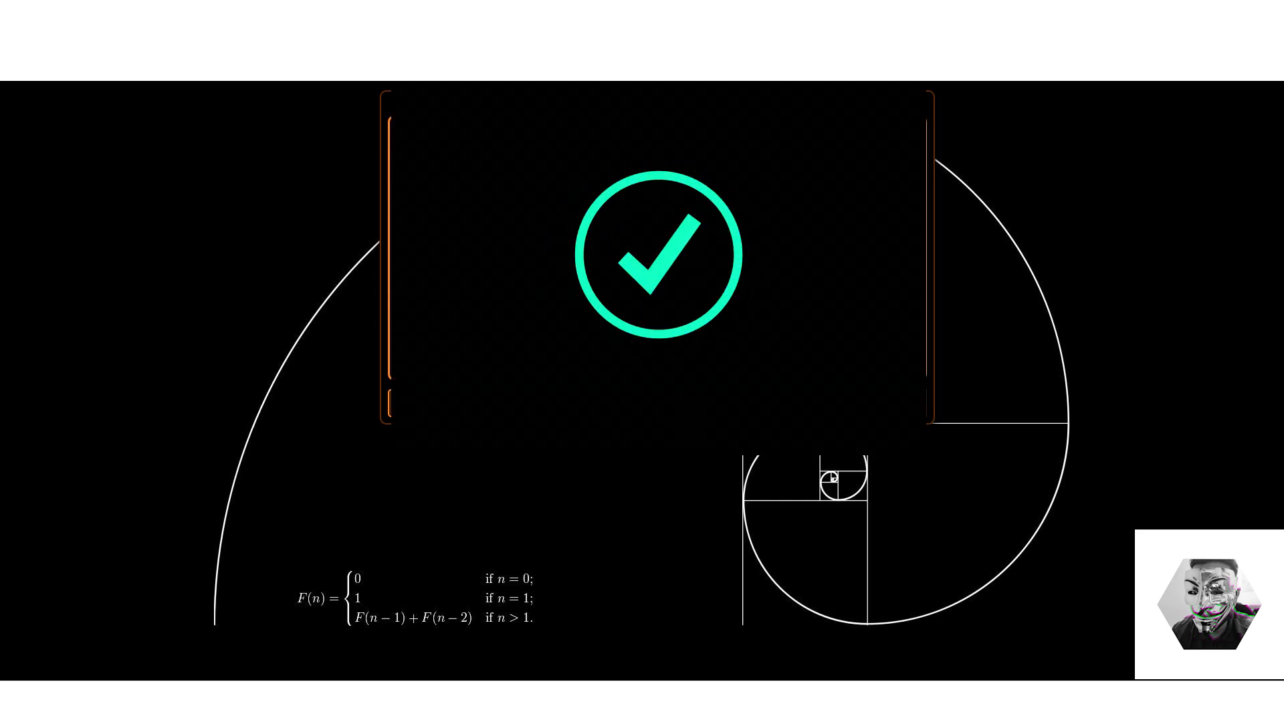
- Open Sub-GHz from the main menu and start the Read scanner
left_click(837, 210)
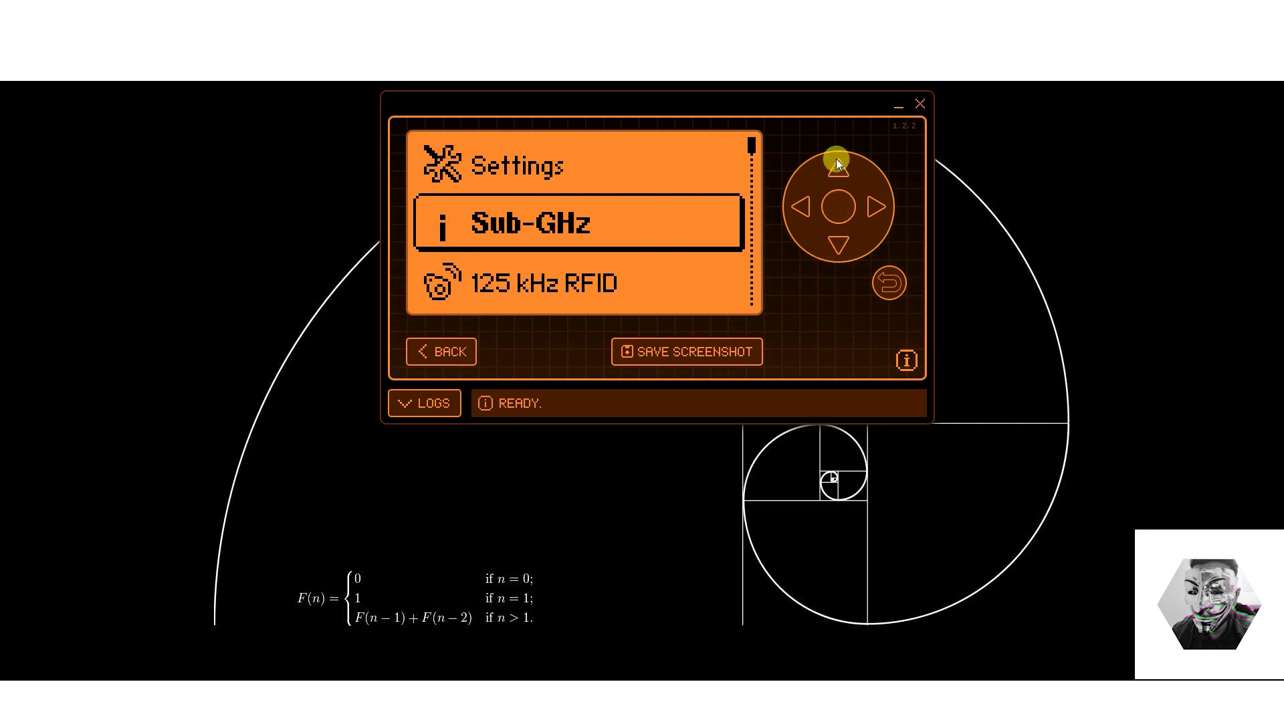
left_click(838, 210)
left_click(836, 208)
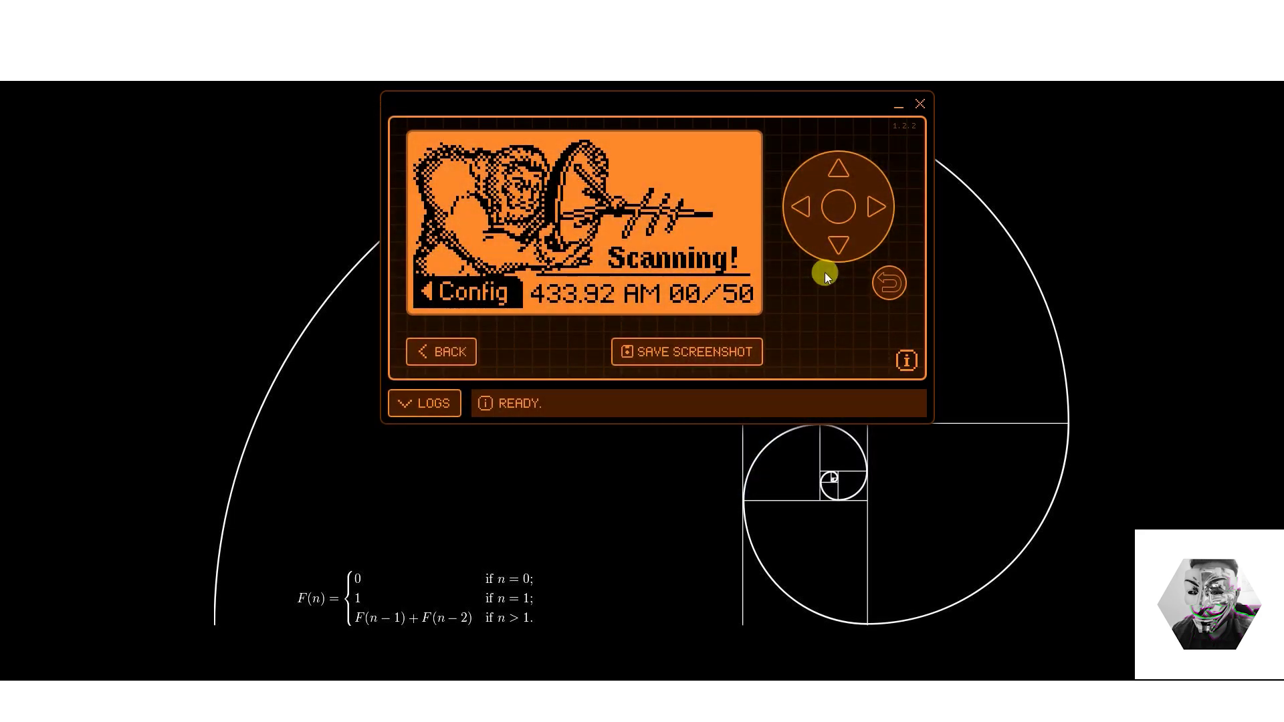
- Set the reader config to frequency 915.00 and modulation FM476
left_click(797, 211)
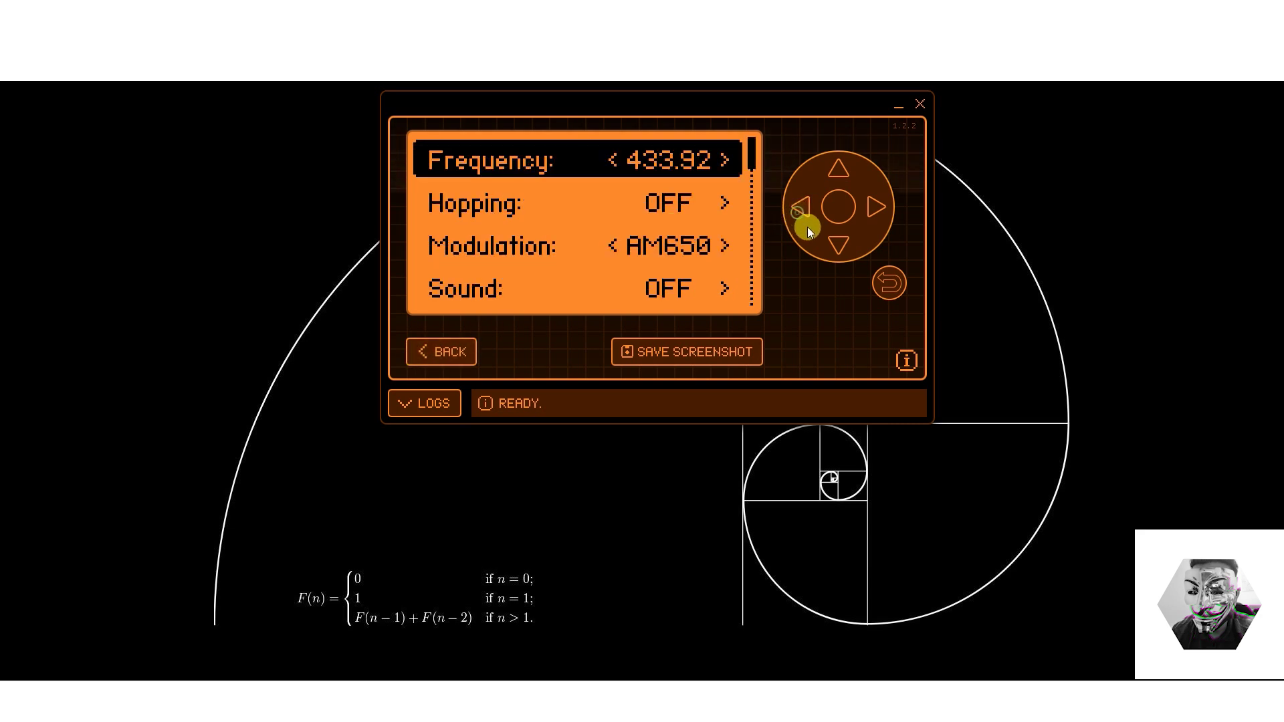
left_click(876, 207)
left_click(876, 207)
left_click(843, 248)
left_click(843, 247)
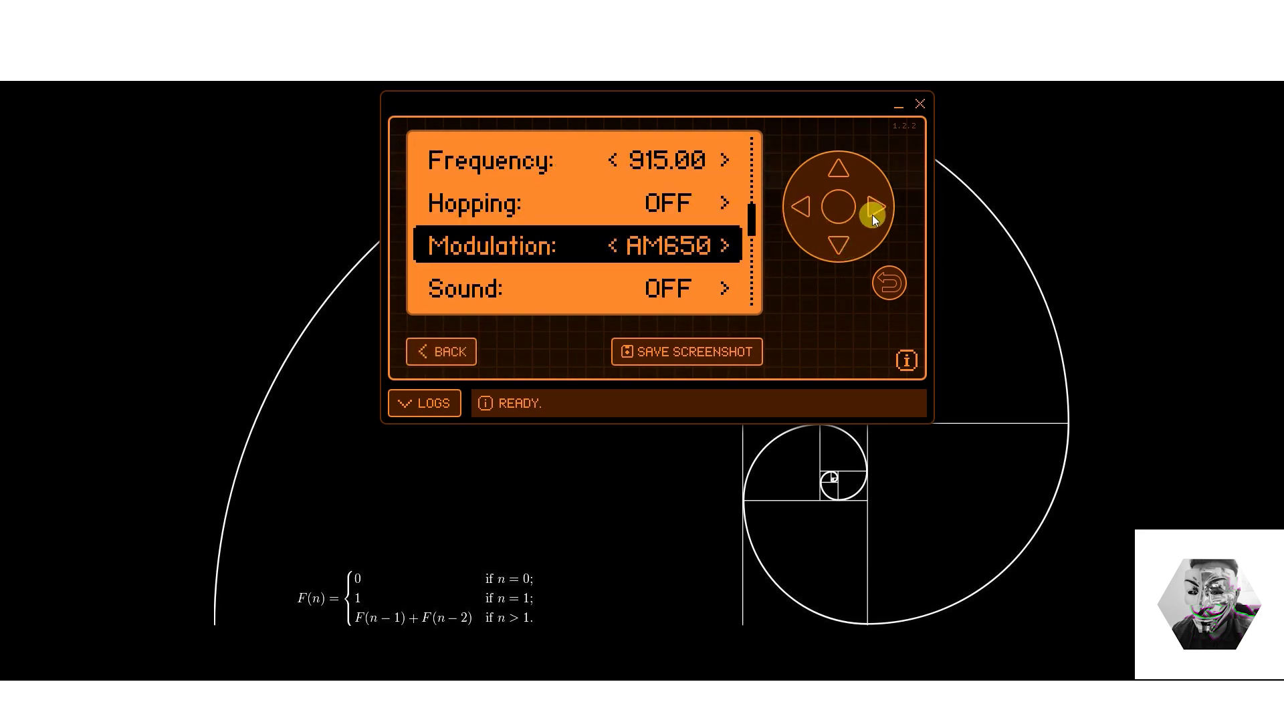
left_click(876, 204)
left_click(877, 205)
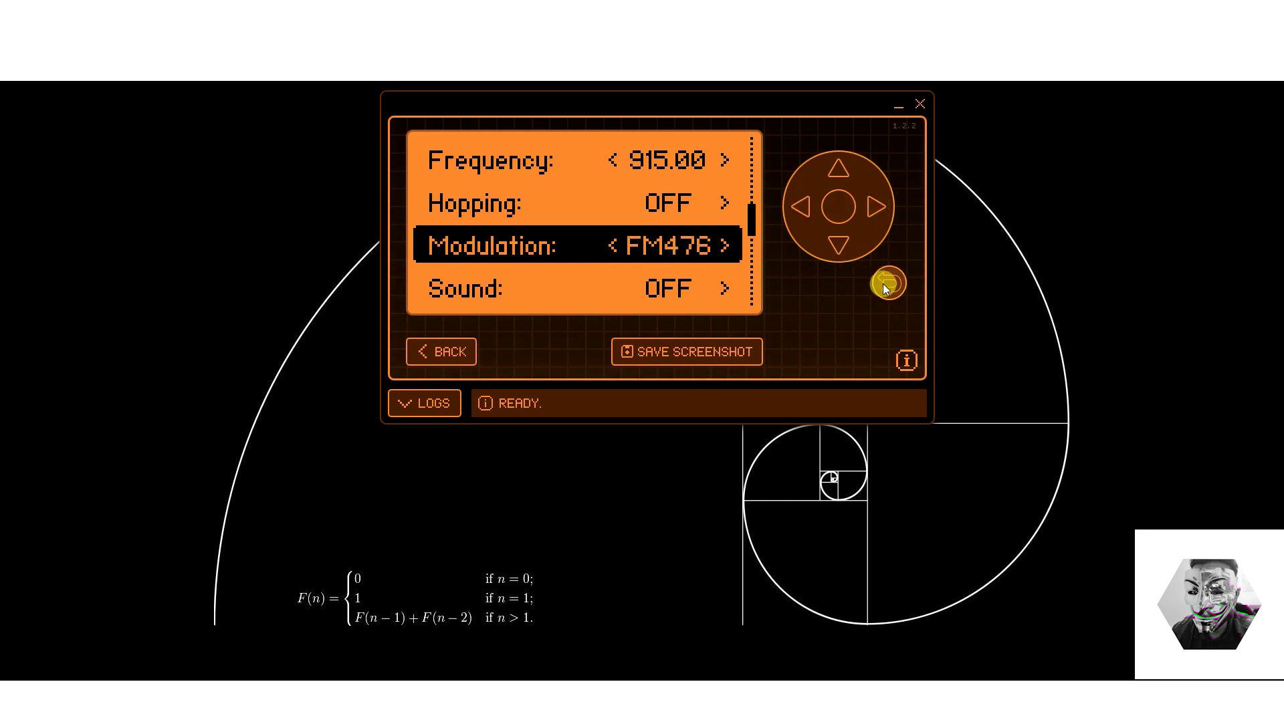
left_click(837, 246)
left_click(835, 246)
left_click(836, 246)
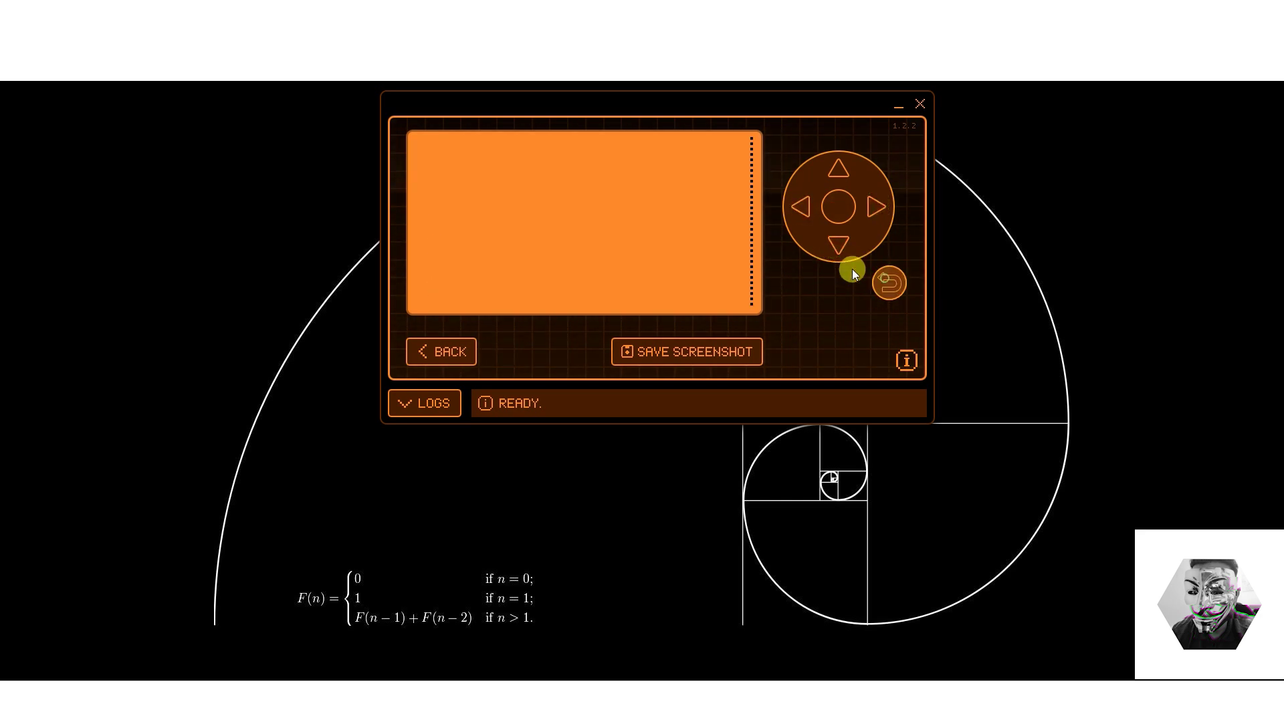
left_click(877, 274)
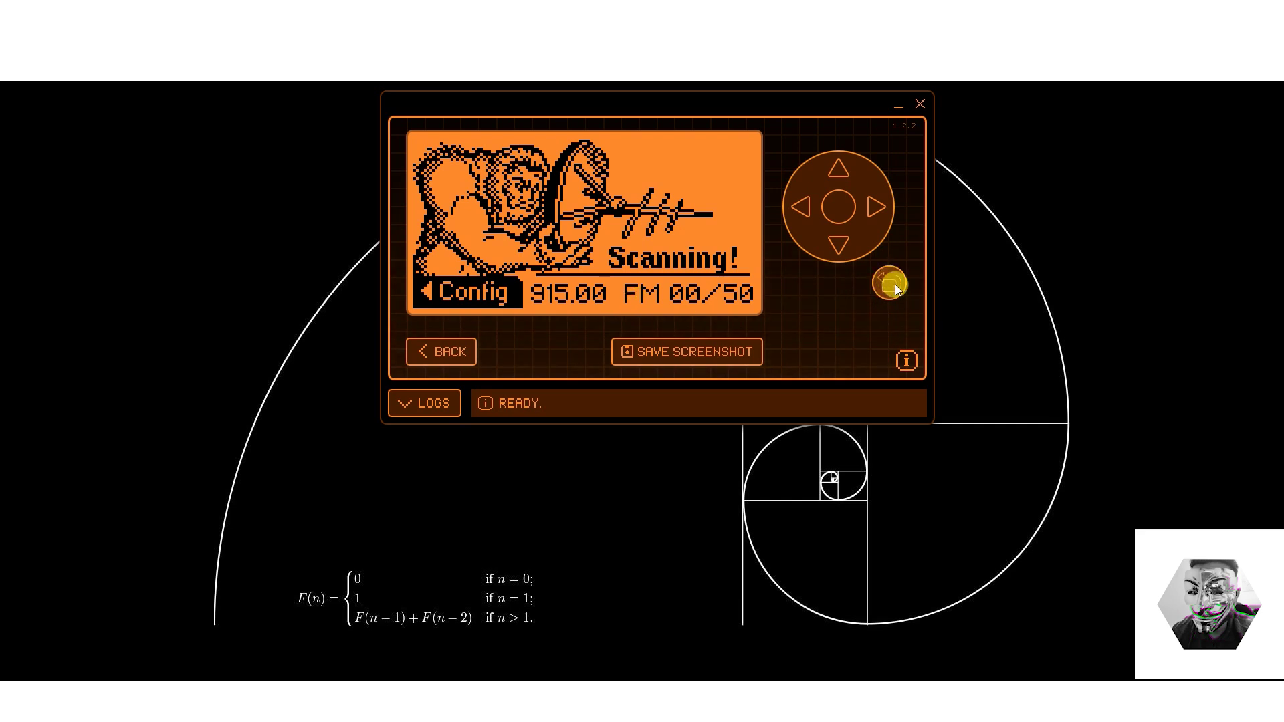
- Check the Read RAW screen, then move down to Add Manually
left_click(894, 285)
left_click(837, 242)
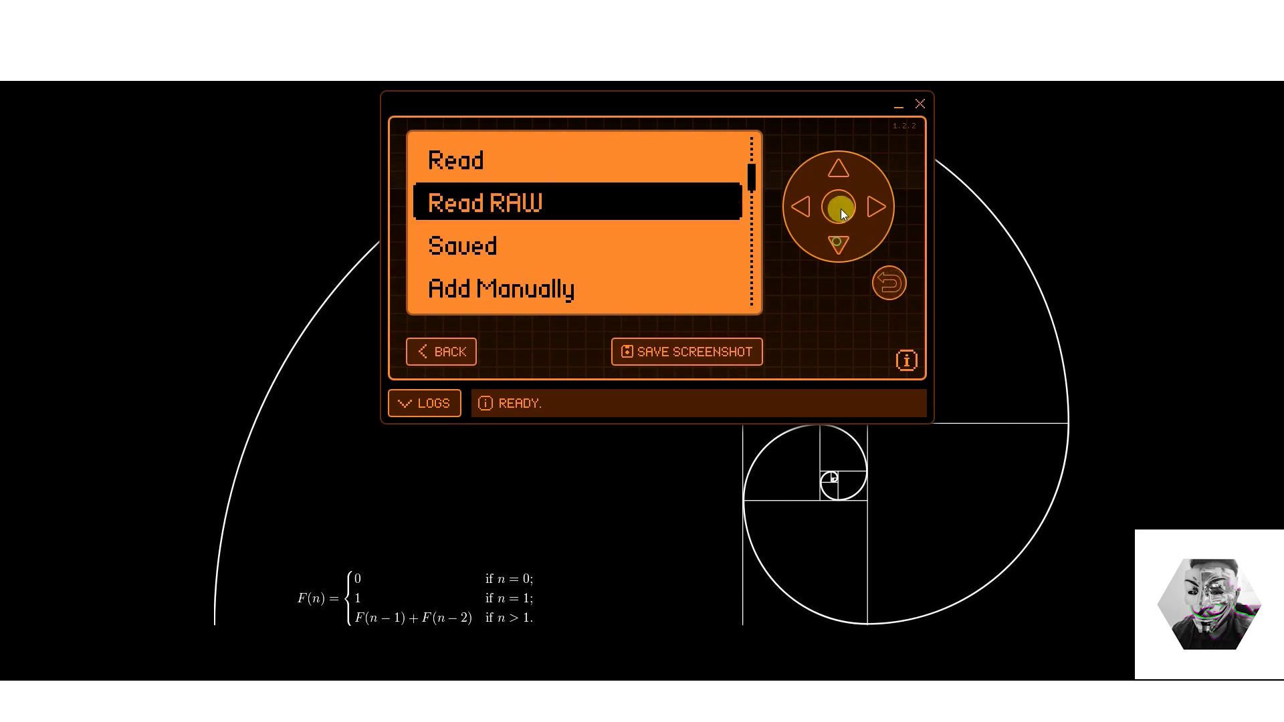
left_click(838, 208)
left_click(887, 281)
left_click(837, 246)
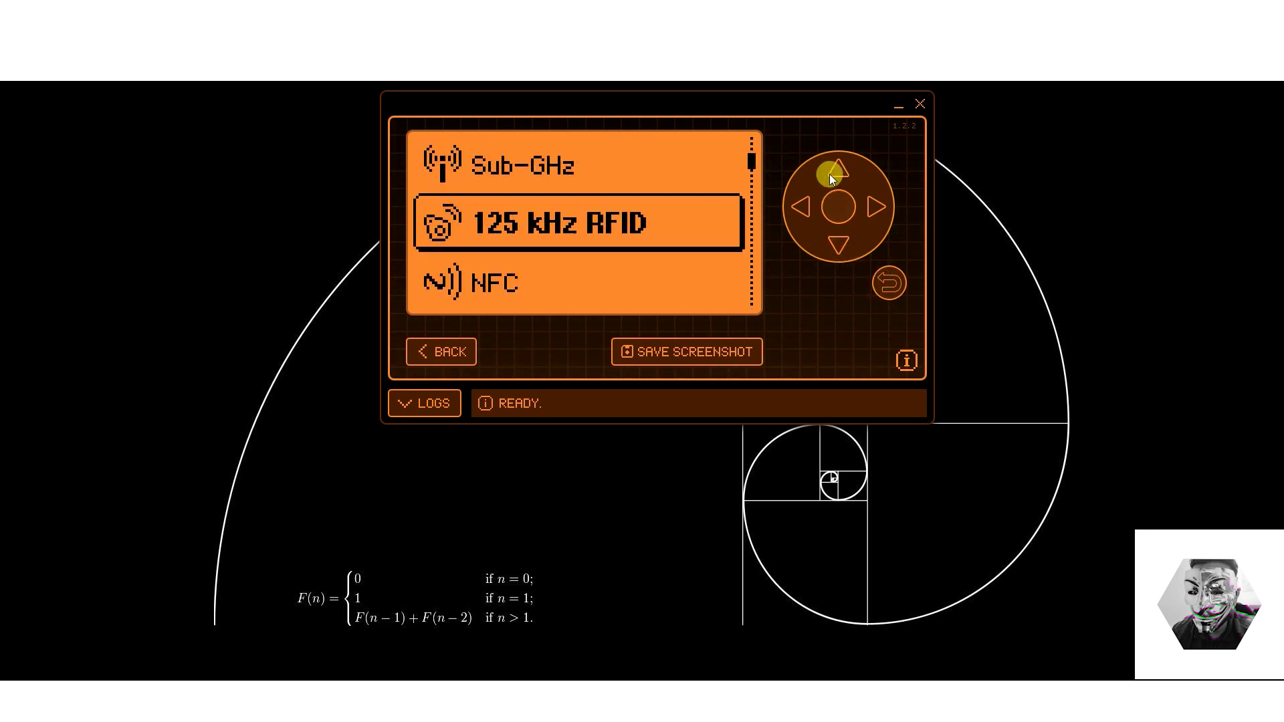
- Open 125 kHz RFID and try its Read screen
left_click(829, 175)
left_click(836, 241)
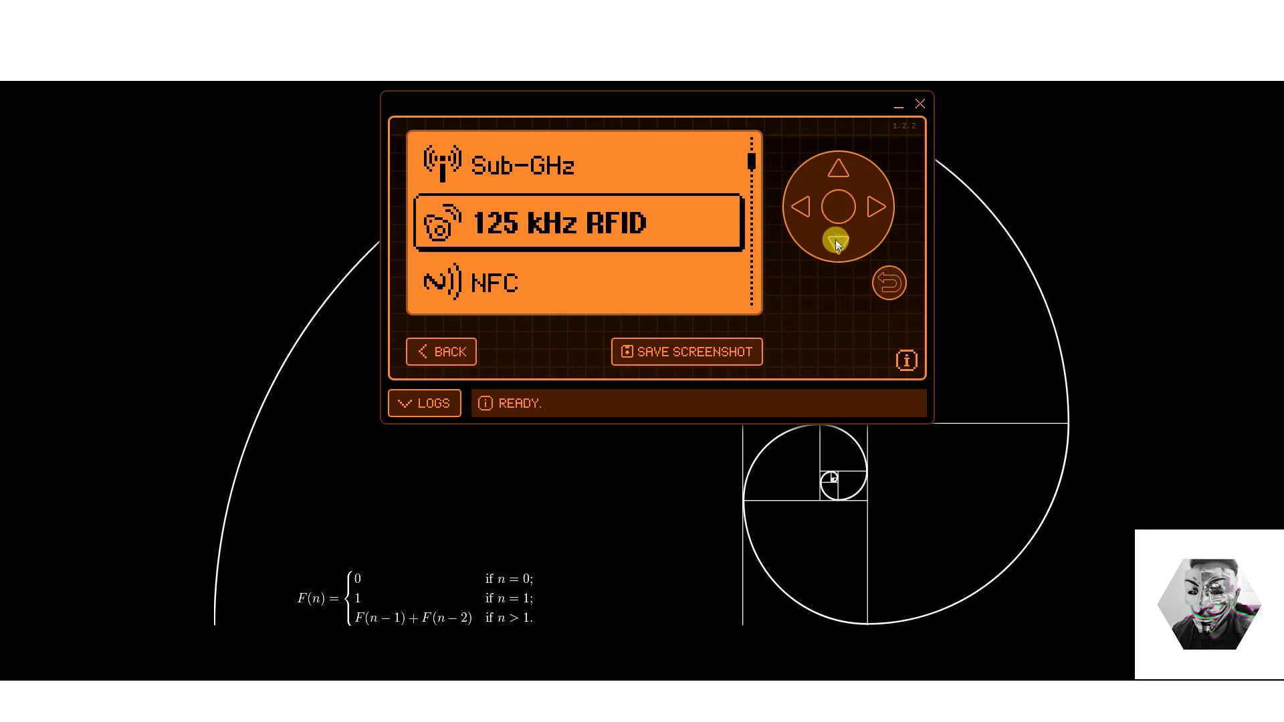
left_click(837, 205)
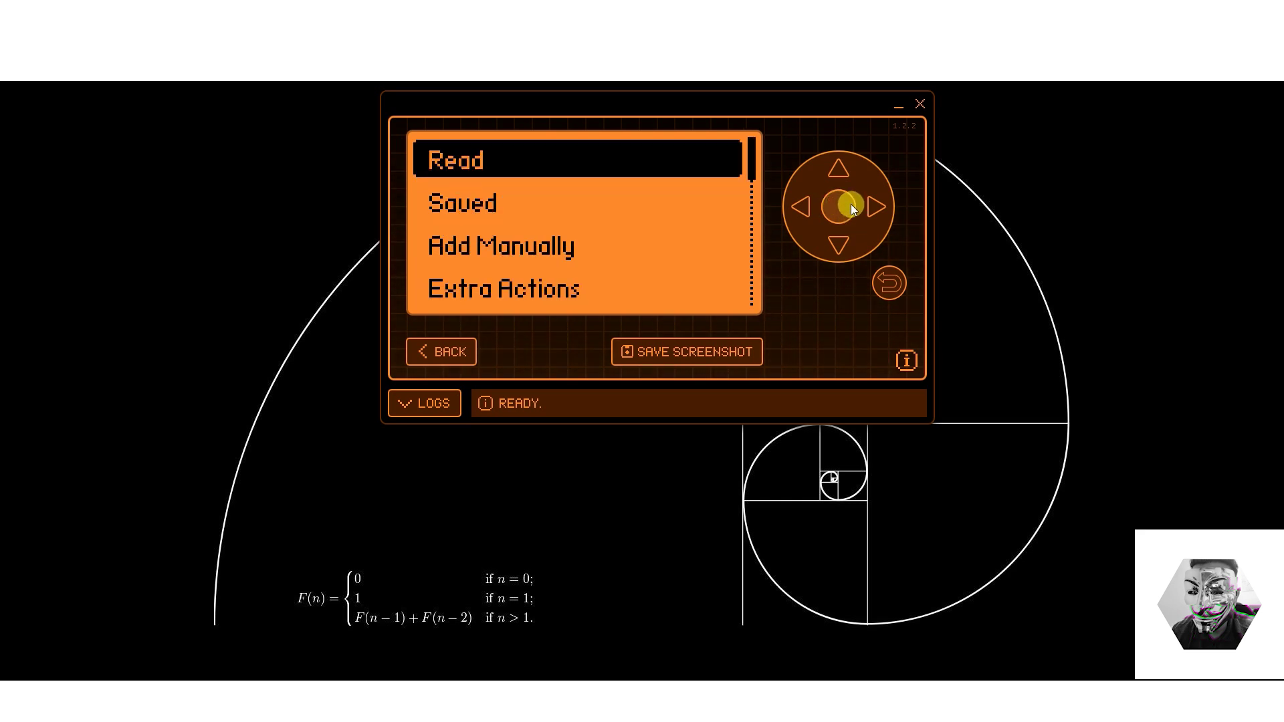
left_click(849, 207)
left_click(878, 283)
- Browse Extra Actions (Read PSK Indala, Read RAW RFID), then return to the main menu
left_click(840, 244)
left_click(840, 243)
left_click(841, 243)
left_click(838, 216)
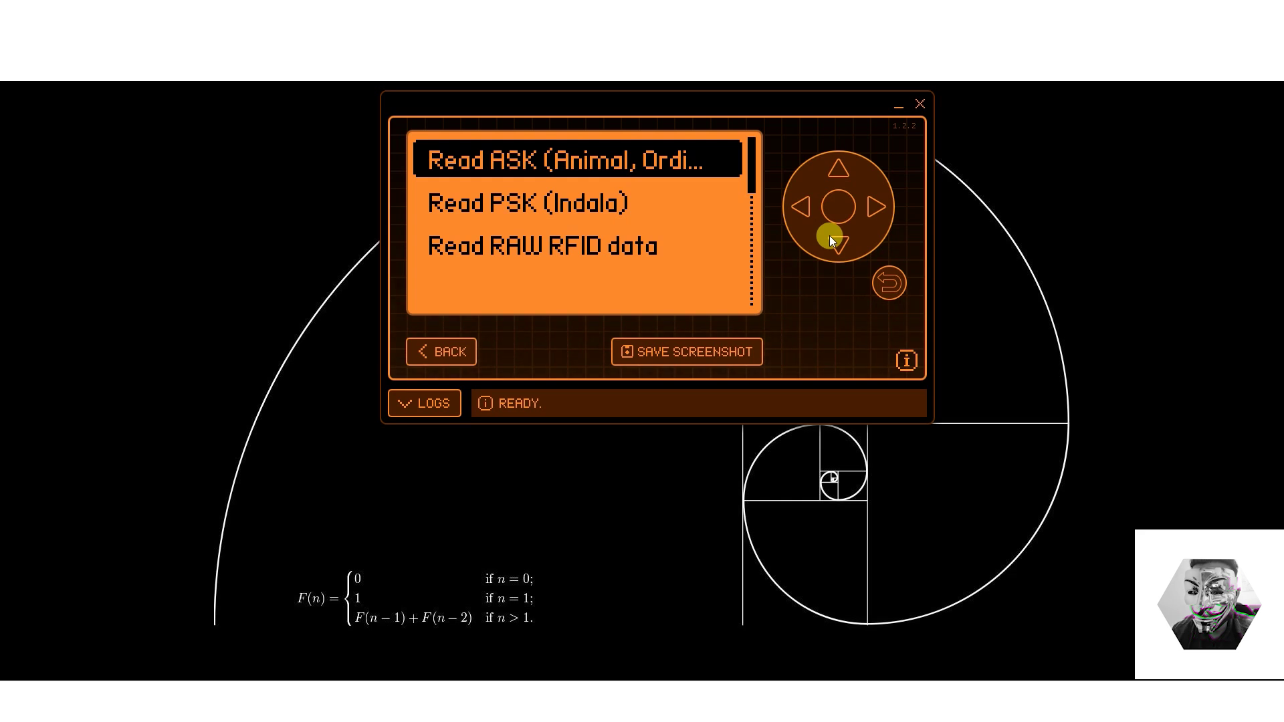
left_click(835, 242)
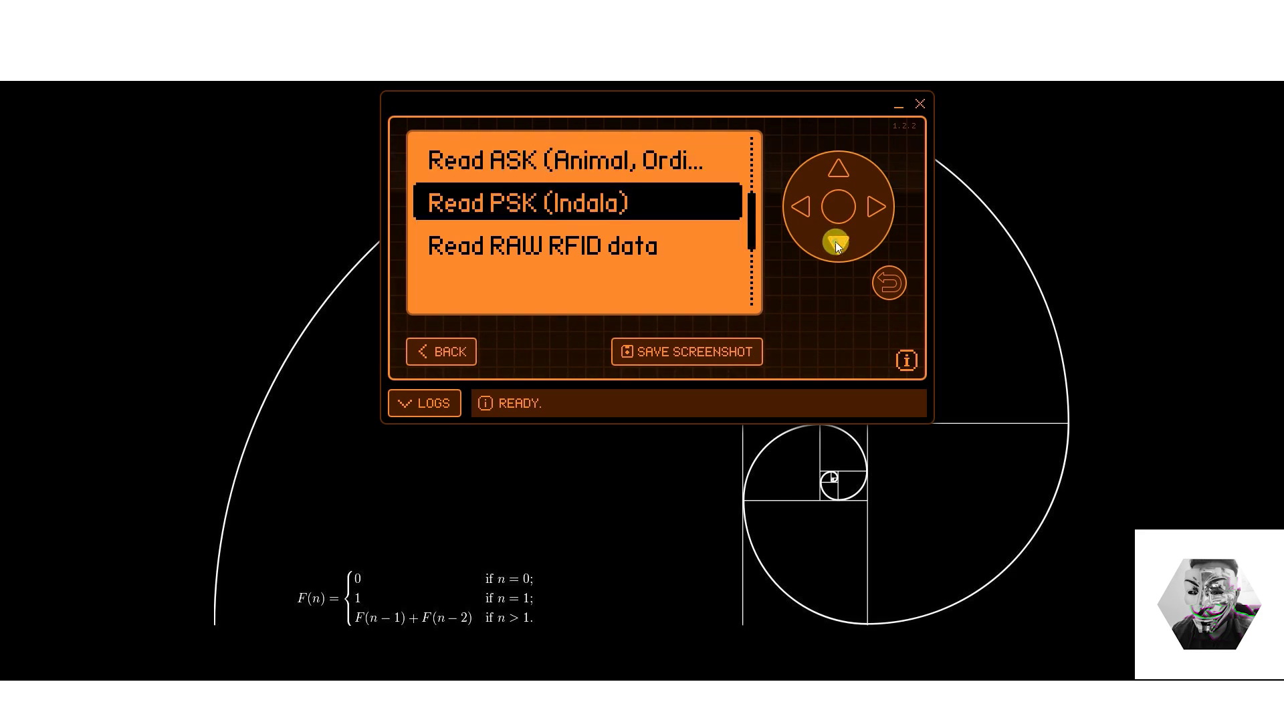
left_click(836, 242)
left_click(890, 285)
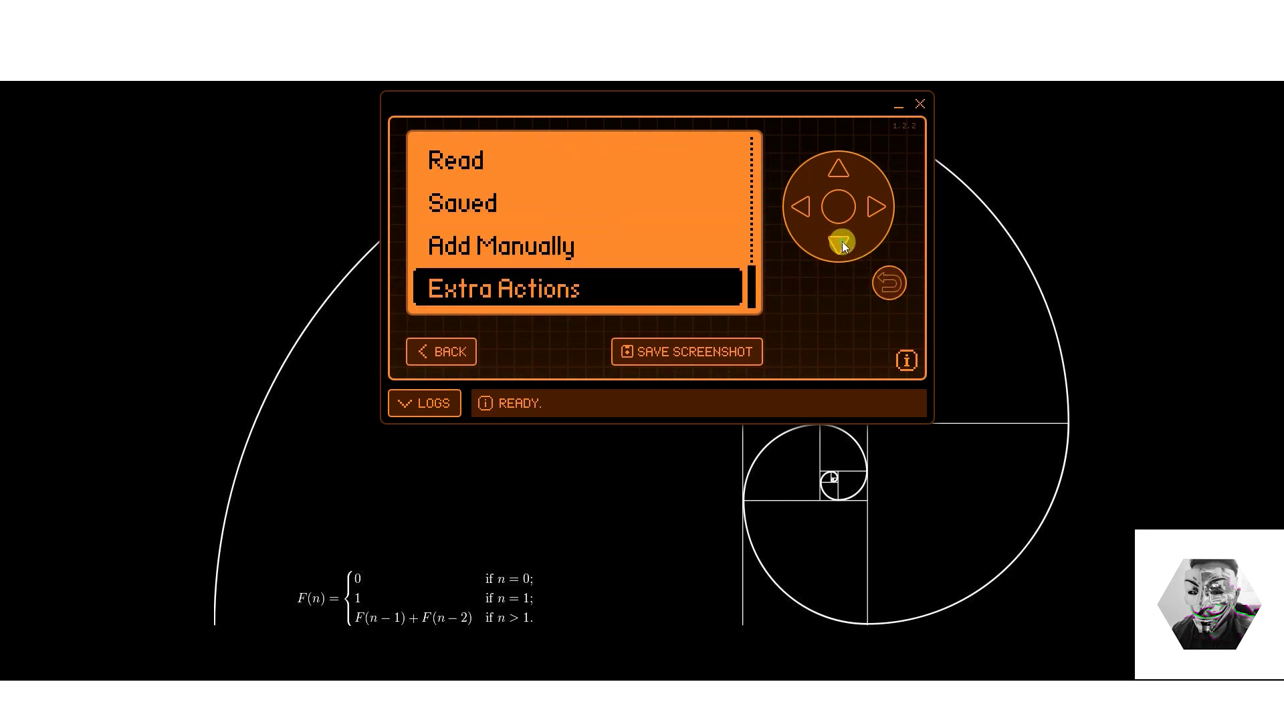
left_click(840, 243)
left_click(876, 271)
- Open NFC and start reading a card
left_click(839, 246)
left_click(836, 223)
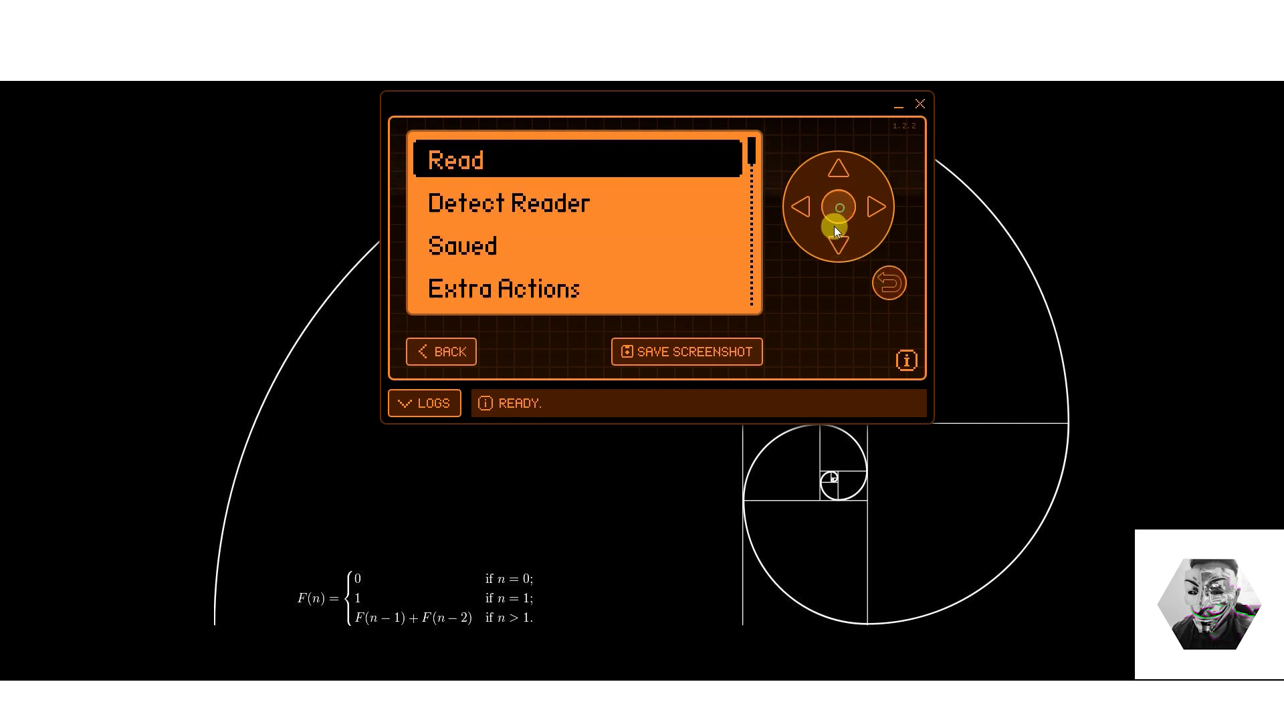
left_click(834, 226)
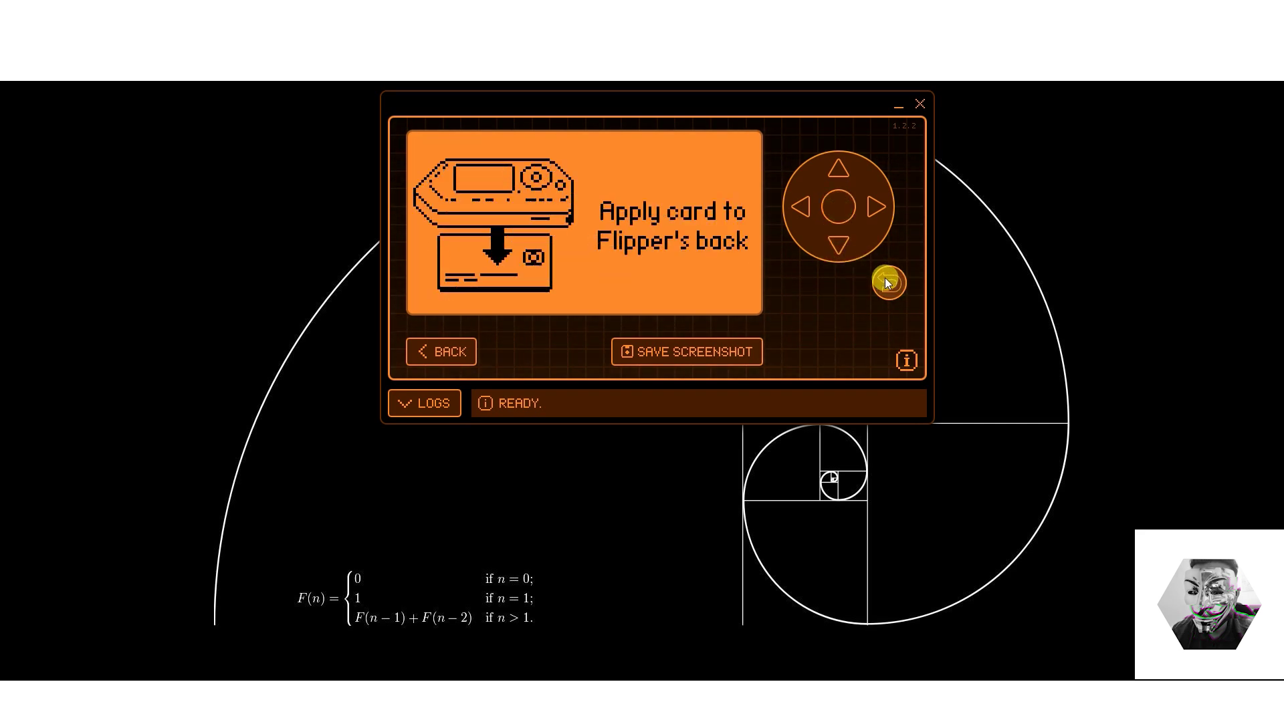
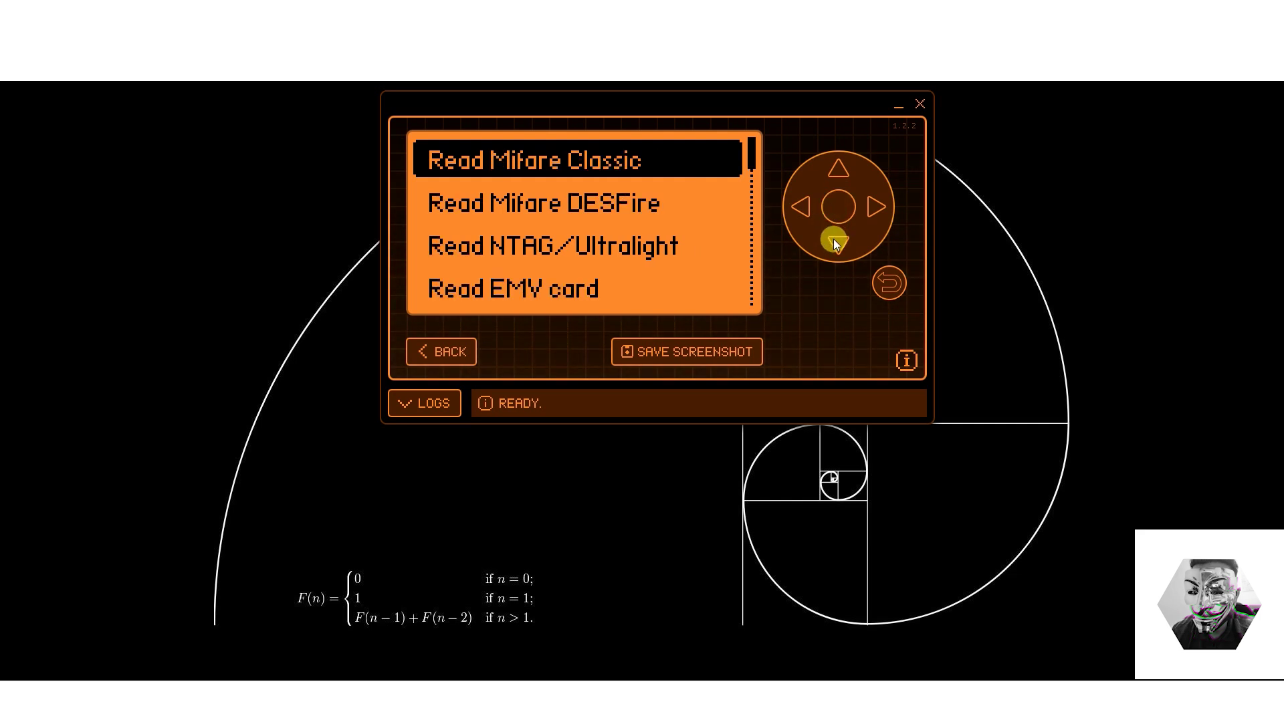
- Open the Read EMV card screen, then back out to the NFC menu
left_click(836, 243)
left_click(835, 244)
left_click(836, 242)
key("Return")
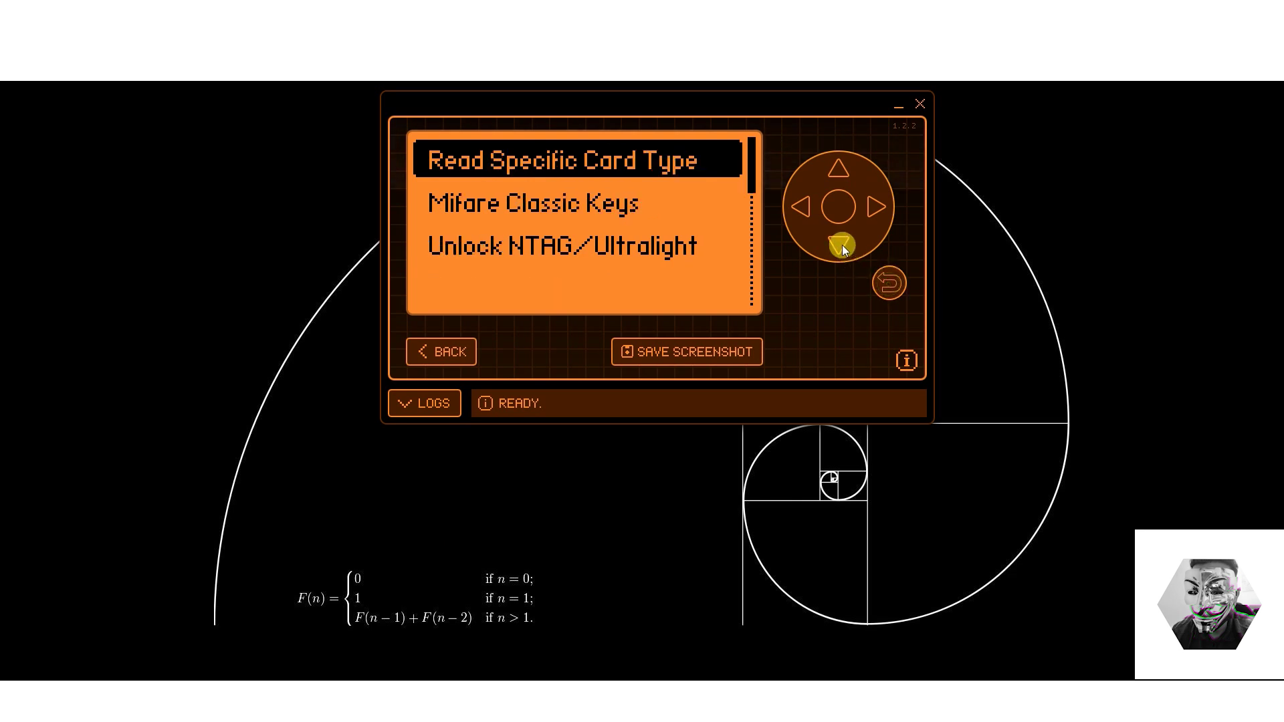
left_click(840, 244)
left_click(840, 244)
left_click(876, 277)
- Cycle the NFC menu through Add Manually and Debug back to Read, then return to the main menu
left_click(840, 246)
left_click(840, 247)
left_click(840, 246)
left_click(882, 284)
- Open Infrared and step through Learn New Remote, Saved Remotes and Debug
left_click(837, 242)
left_click(839, 222)
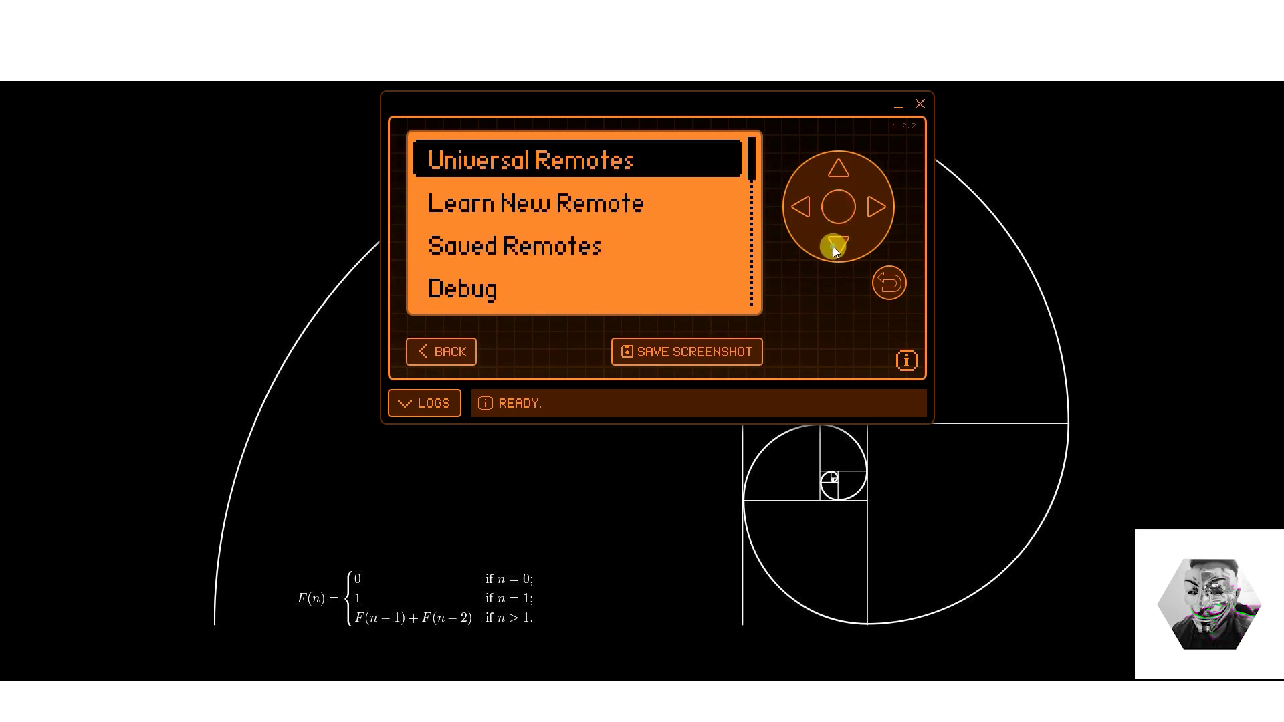
left_click(833, 246)
left_click(833, 246)
left_click(833, 246)
left_click(833, 246)
- Leave Infrared for the home screen and open the file browser showing all files
left_click(882, 280)
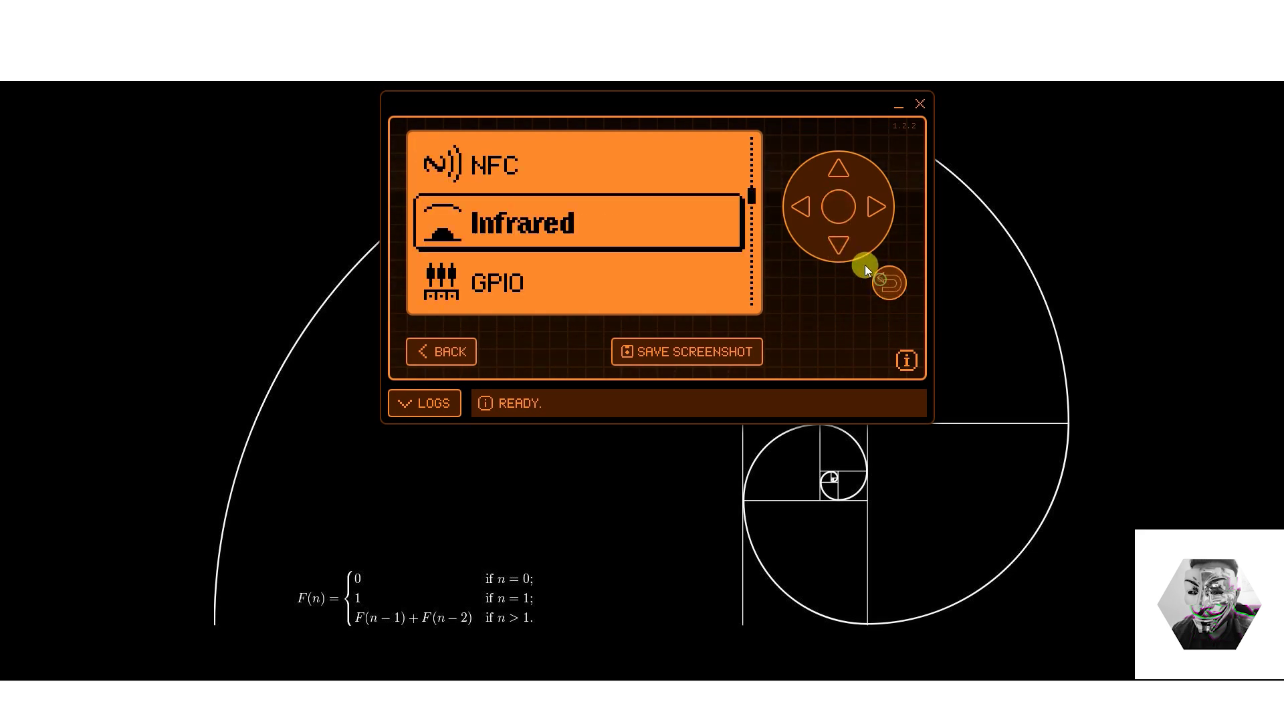
left_click(837, 247)
left_click(878, 281)
left_click(840, 246)
left_click(811, 215)
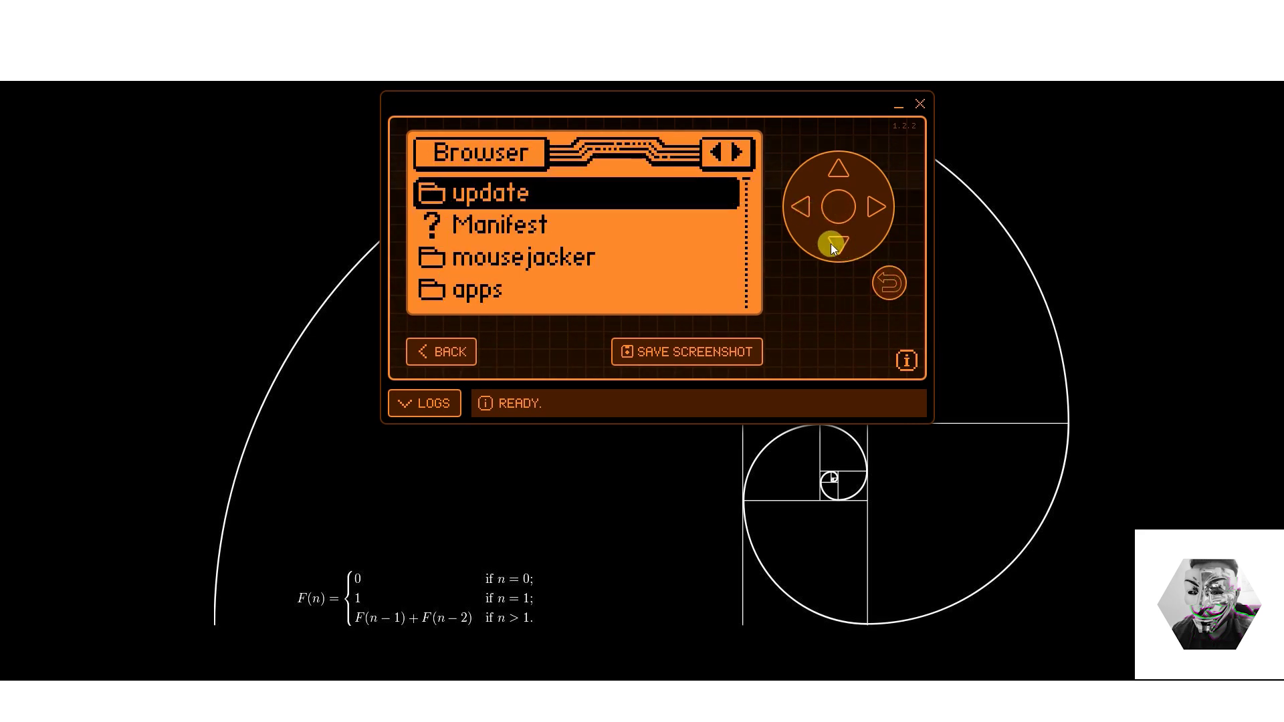
- Scroll past Manifest, mousejacker, apps, badusb and dolphin, then open the infrared folder
left_click(831, 245)
left_click(832, 245)
left_click(832, 245)
left_click(831, 245)
left_click(832, 245)
left_click(831, 243)
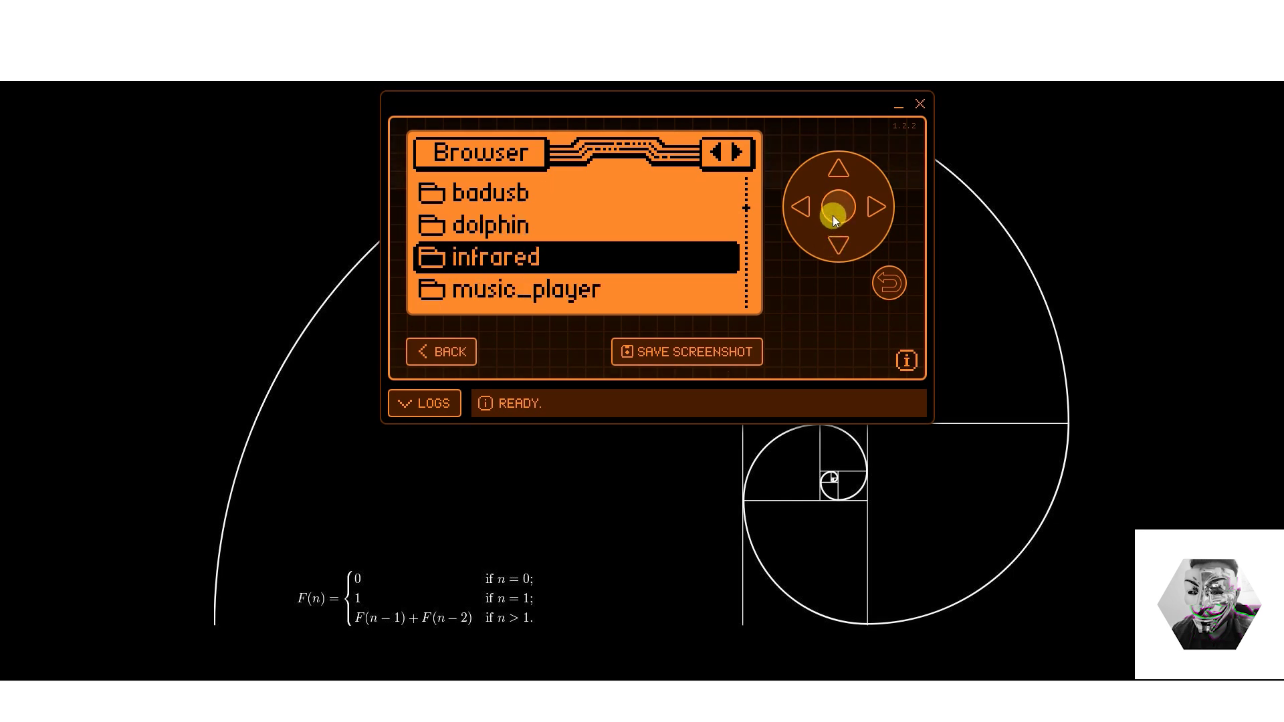
left_click(832, 216)
- Scroll through ACs, Audio_Receivers, Blu-Ray, Cameras, CCTV, CD_Players, DVD_Players and open Fans
left_click(835, 248)
left_click(836, 247)
left_click(836, 250)
left_click(836, 250)
left_click(837, 250)
left_click(837, 250)
left_click(837, 250)
left_click(836, 250)
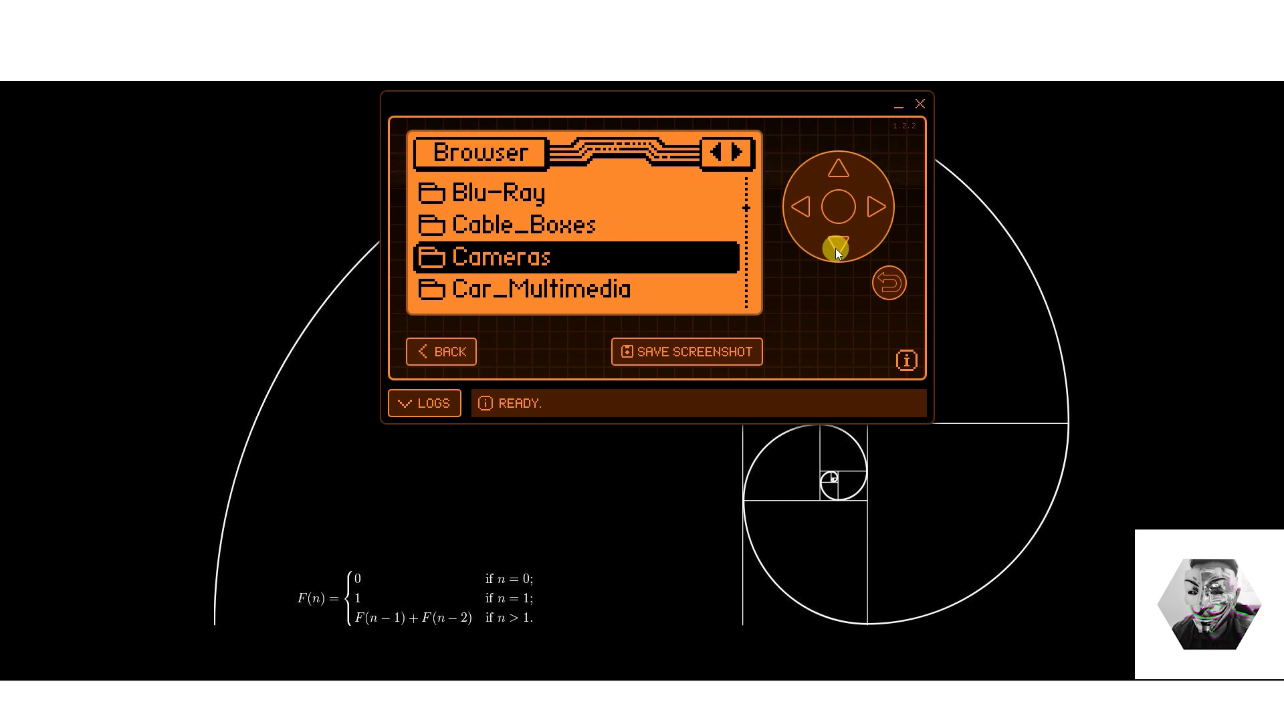
left_click(836, 250)
left_click(836, 250)
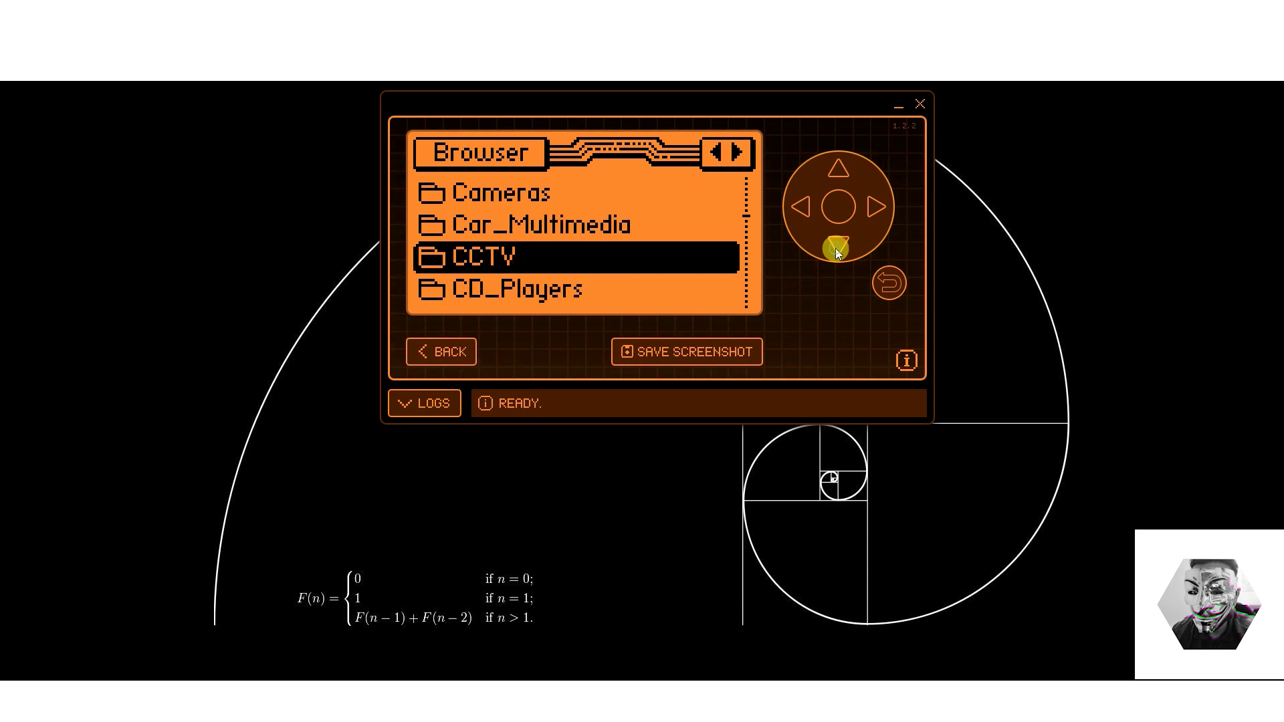
left_click(836, 250)
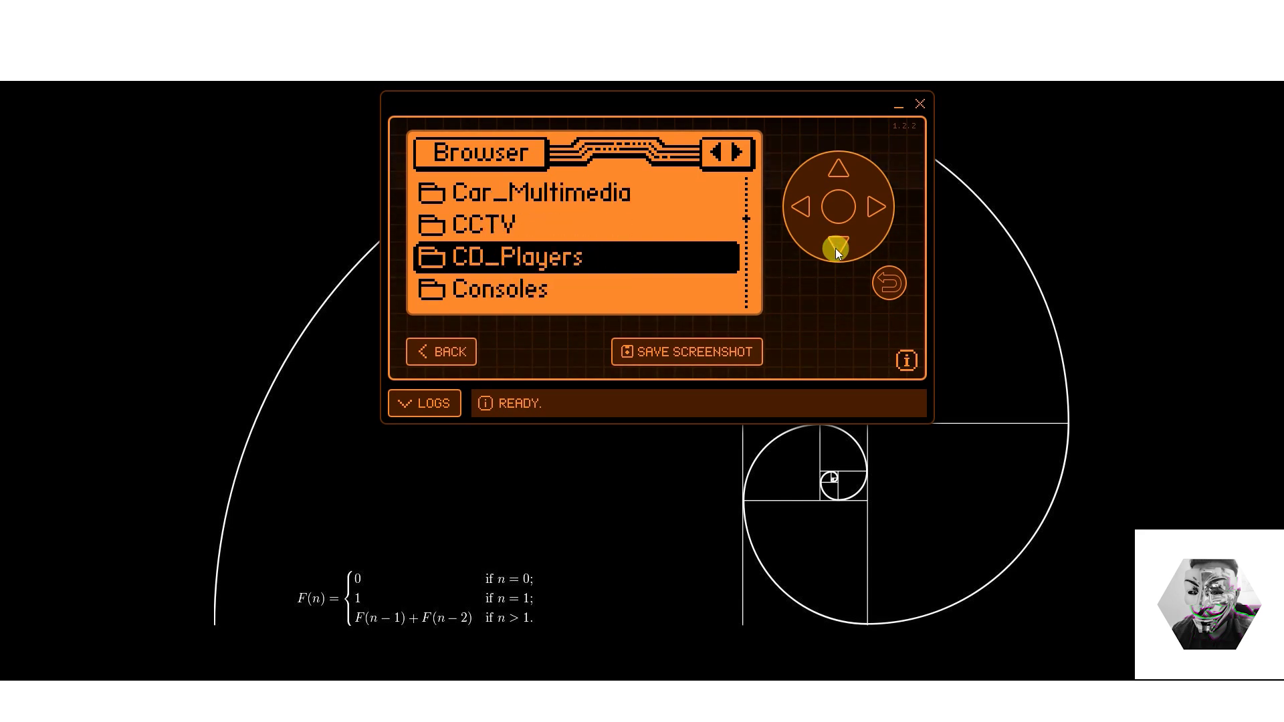
left_click(836, 250)
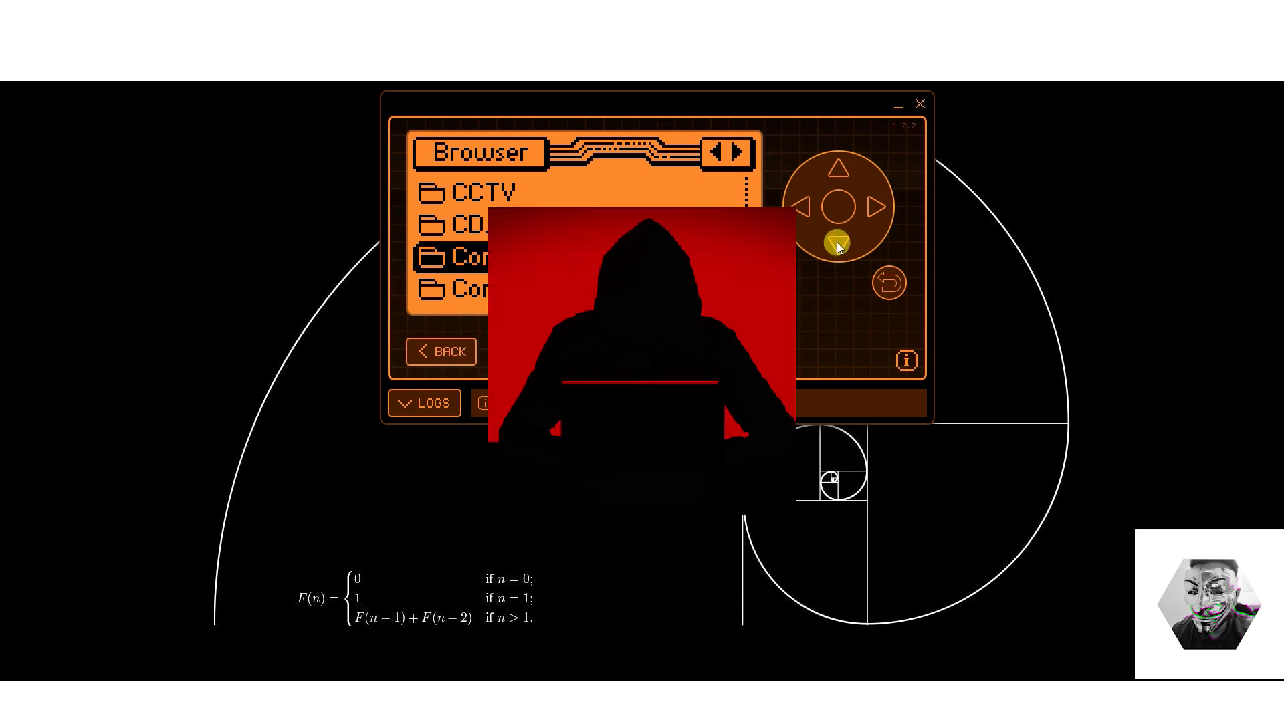
left_click(837, 245)
left_click(837, 245)
left_click(837, 245)
left_click(837, 245)
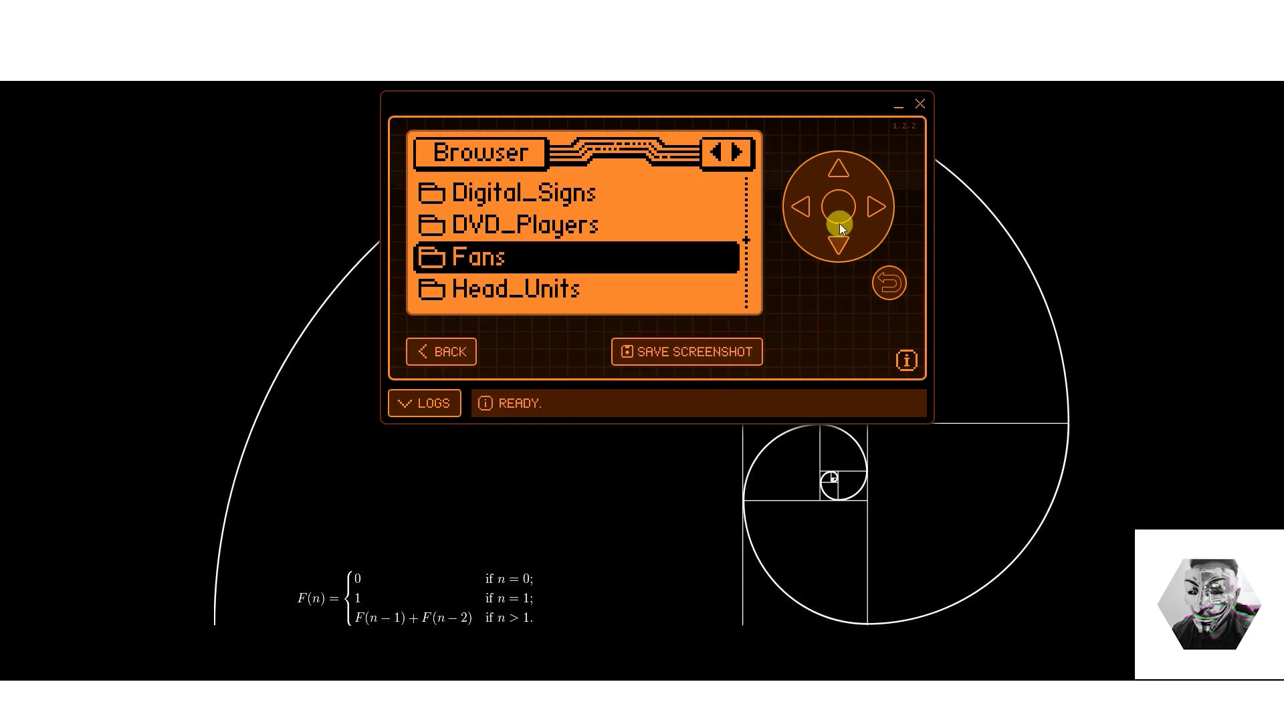
left_click(837, 223)
- Browse fan brands like Black_and_Decker, Brandson and Co_Tech, then exit to the main menu
left_click(837, 245)
left_click(837, 245)
left_click(837, 245)
left_click(837, 245)
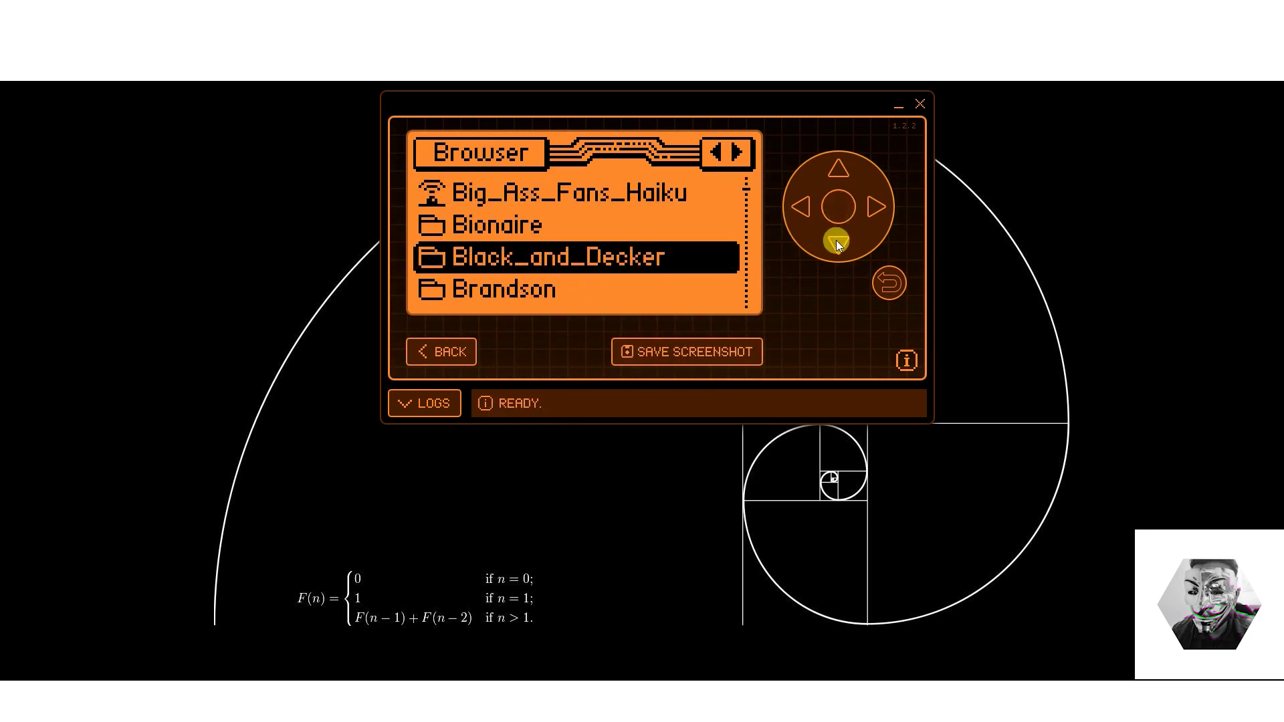
left_click(837, 245)
left_click(837, 244)
left_click(887, 284)
left_click(888, 284)
left_click(888, 284)
left_click(839, 209)
- Launch USB-UART Bridge from the GPIO tools
left_click(837, 245)
left_click(837, 244)
left_click(837, 245)
left_click(837, 245)
left_click(839, 207)
left_click(840, 210)
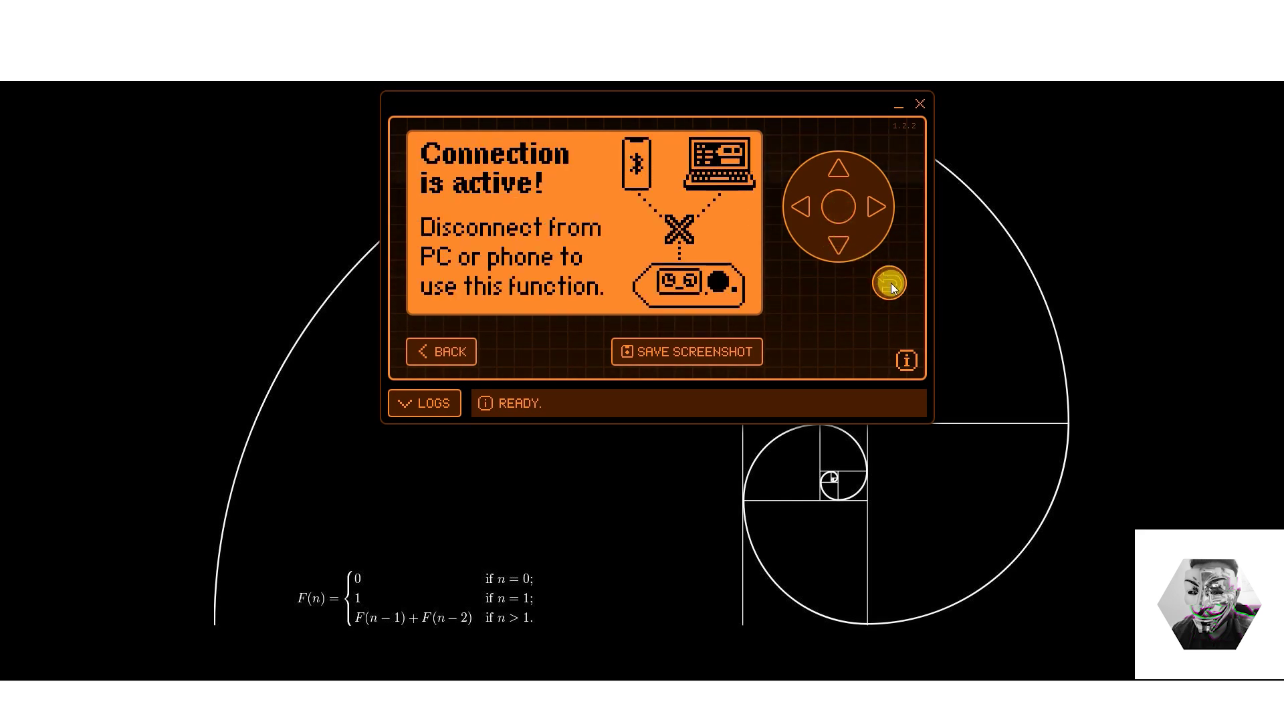
- Leave the connection warning, try GPIO Manual Control, and return to the main menu
left_click(889, 283)
left_click(837, 245)
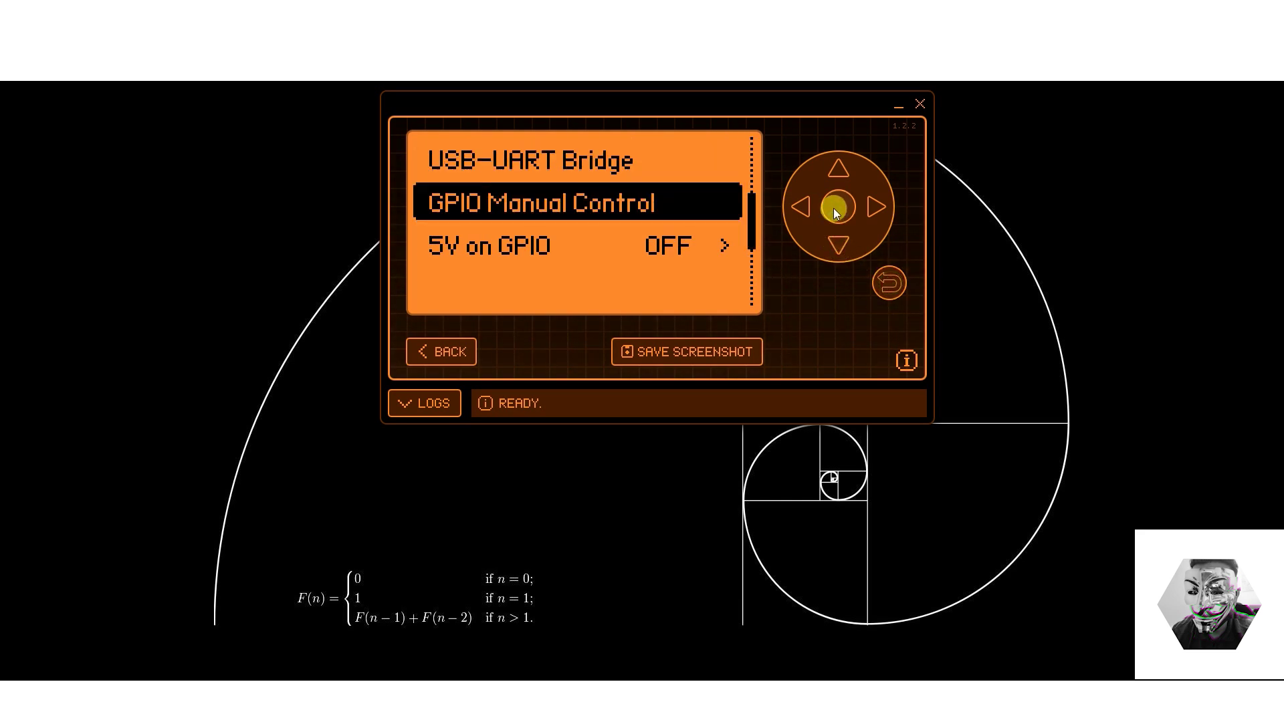
left_click(833, 207)
left_click(892, 290)
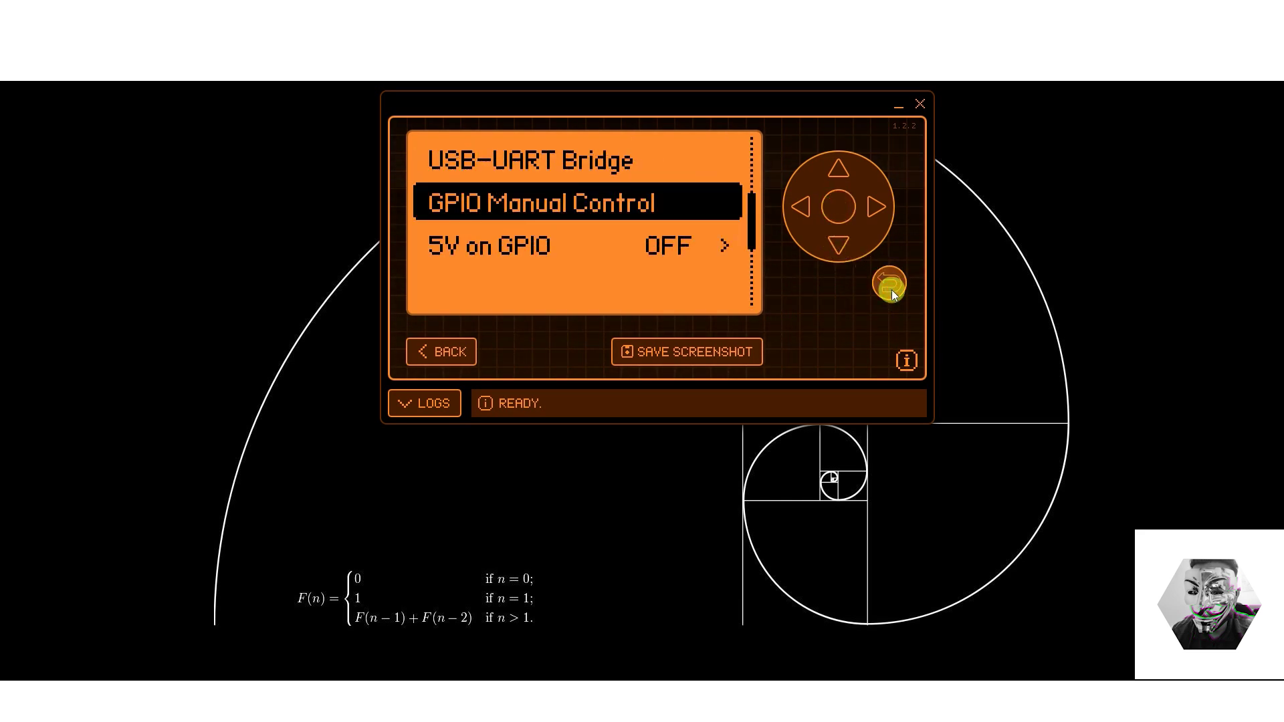
left_click(879, 275)
- Start an iButton Read, cancel the wait, and go back to the main menu
left_click(837, 242)
left_click(831, 207)
left_click(836, 208)
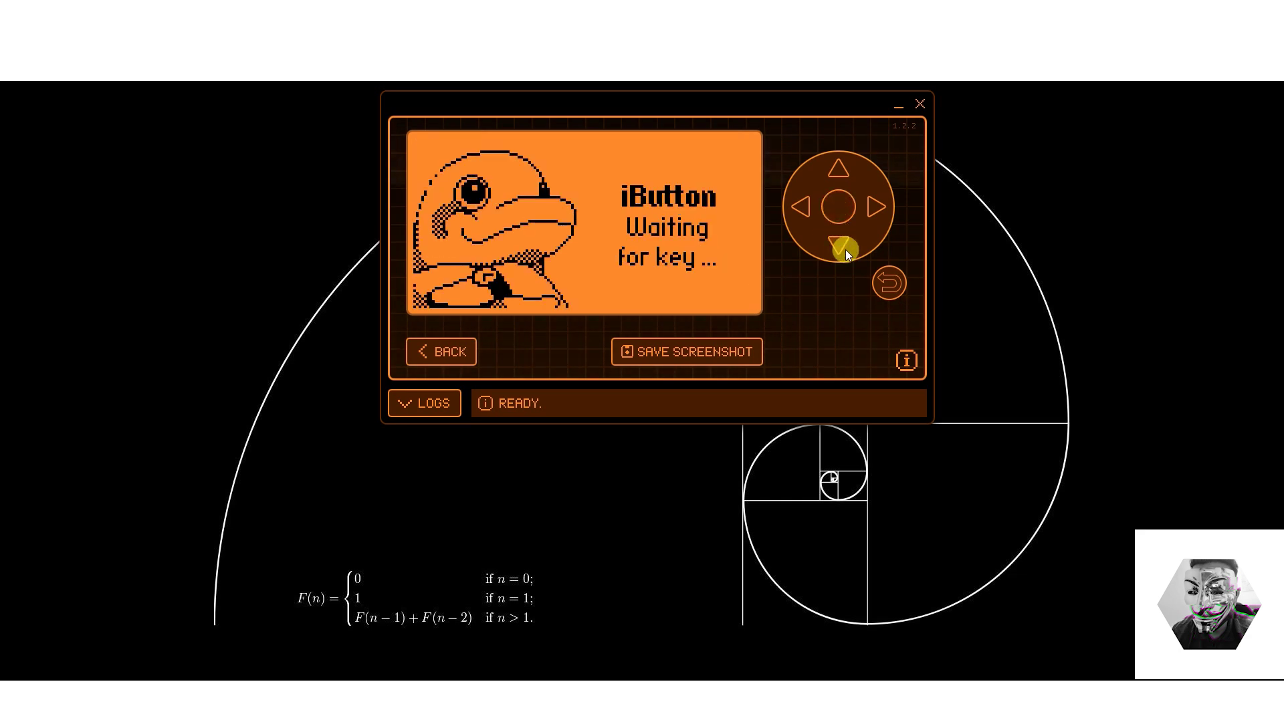
left_click(891, 284)
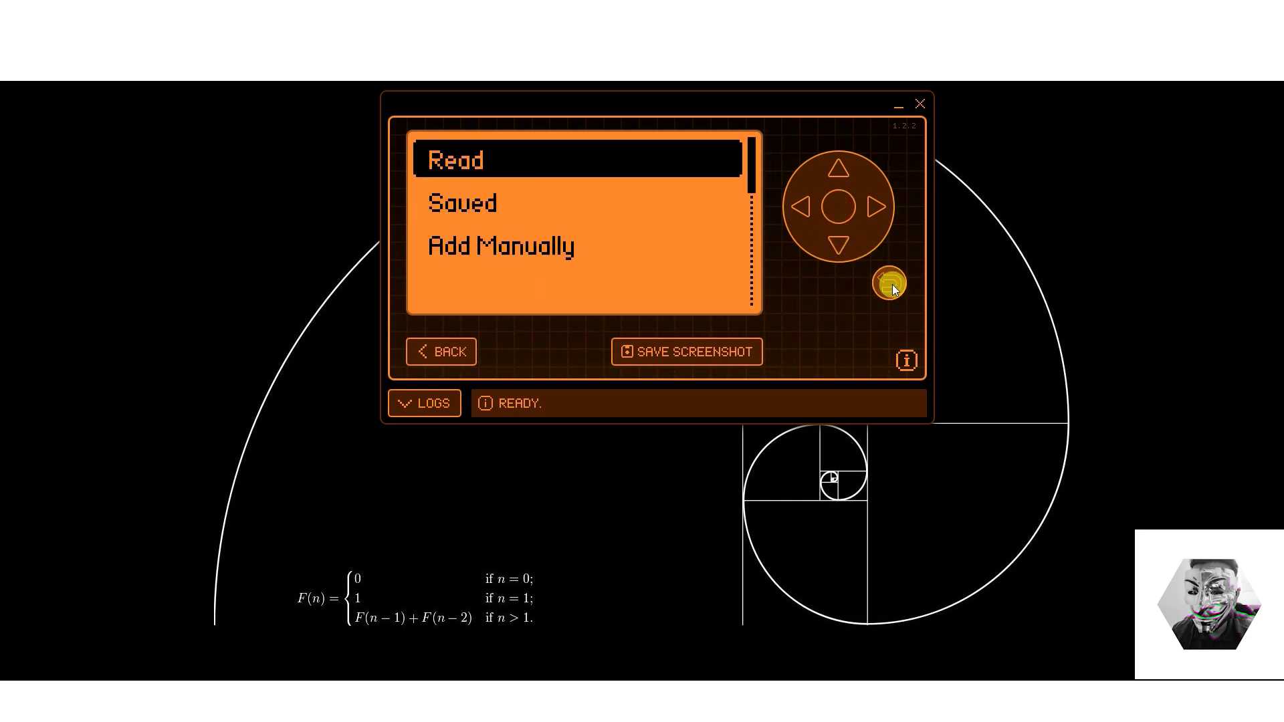
left_click(890, 283)
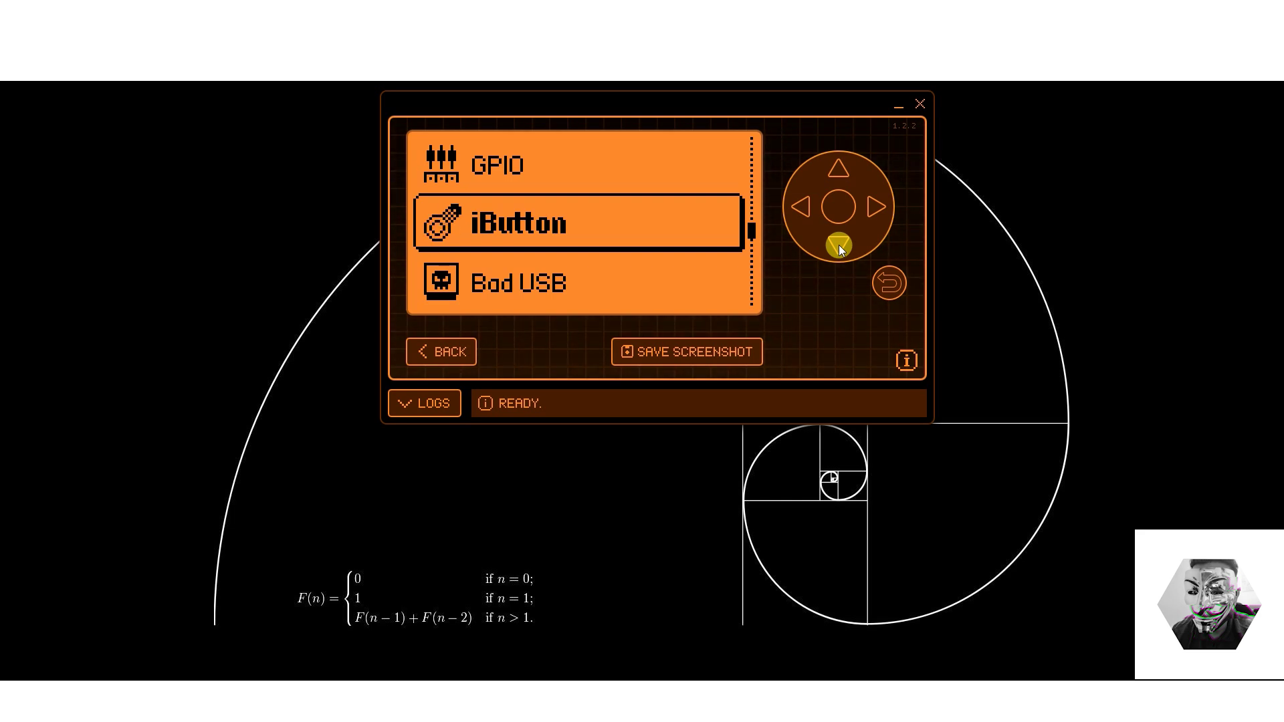
- Open Bad USB and U2F in turn, backing out of each warning screen
left_click(839, 246)
left_click(837, 207)
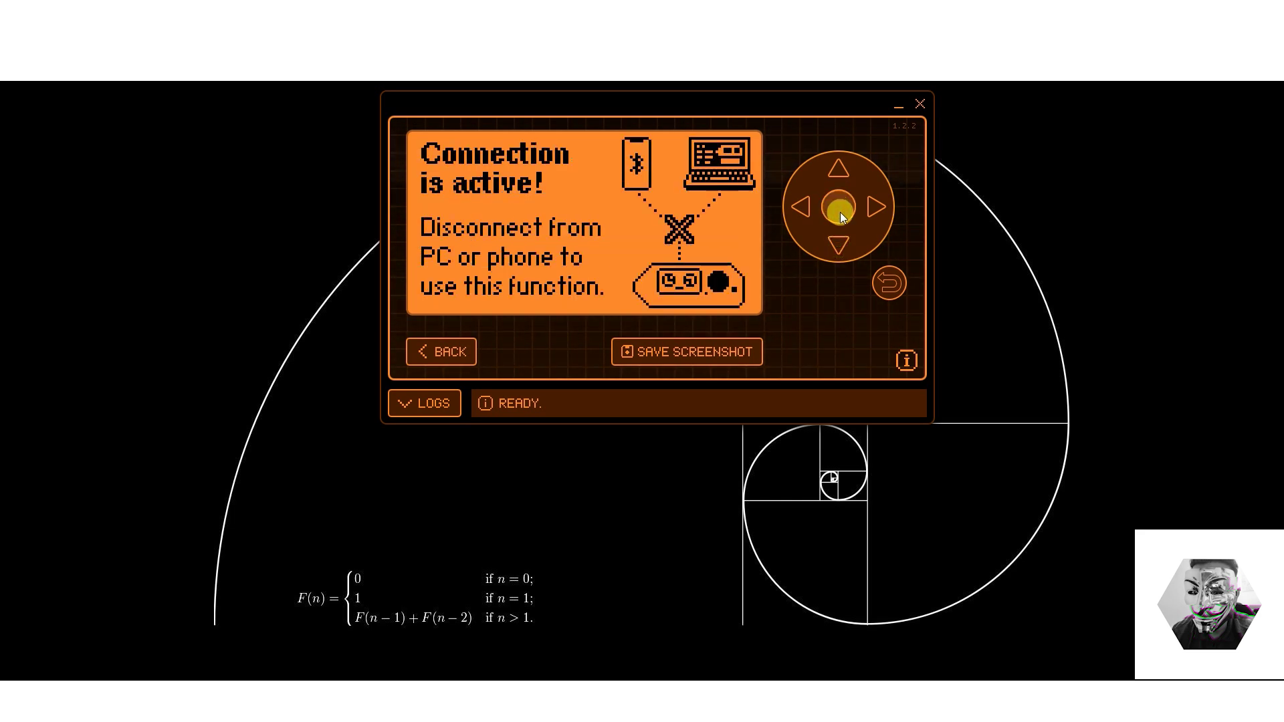
left_click(879, 281)
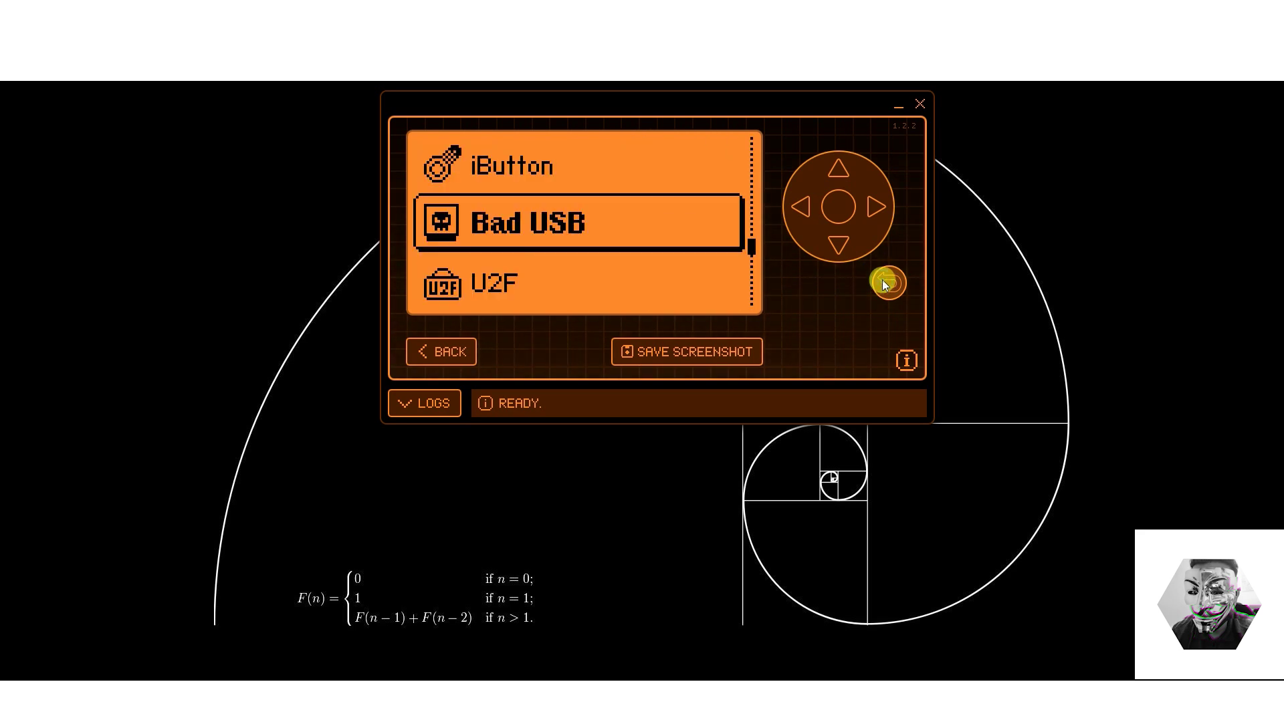
left_click(838, 243)
left_click(838, 211)
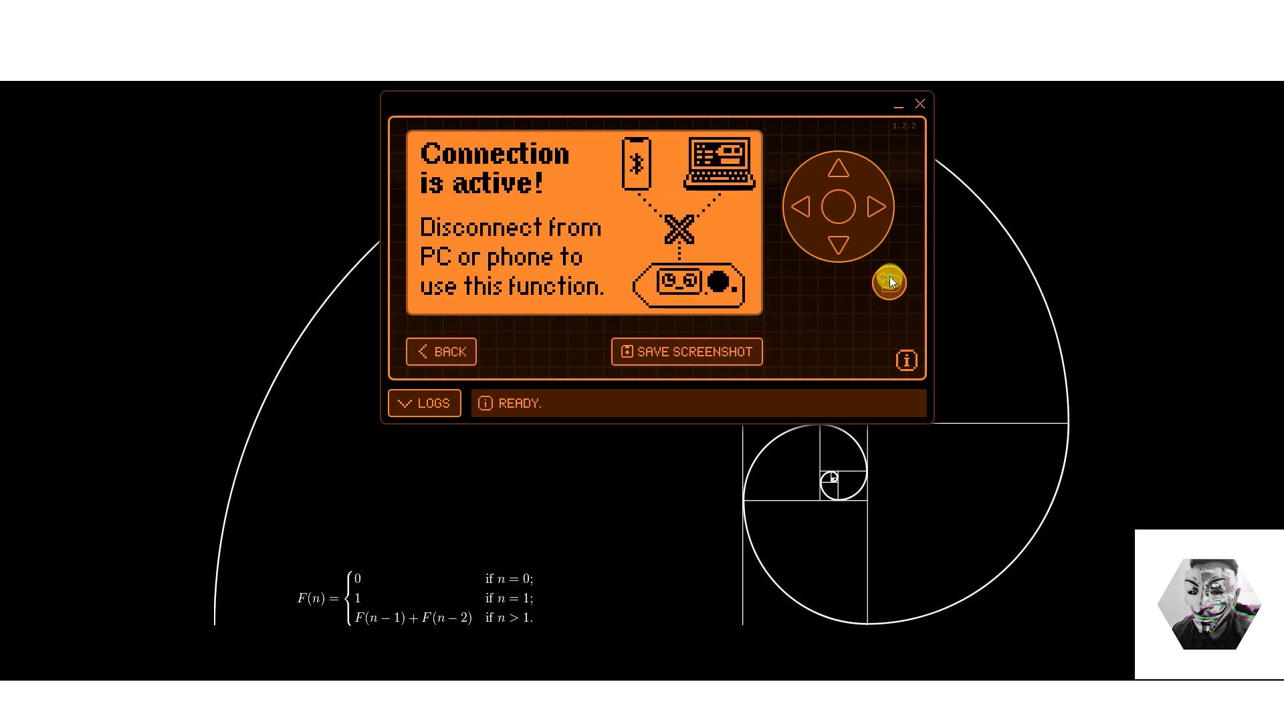
left_click(840, 244)
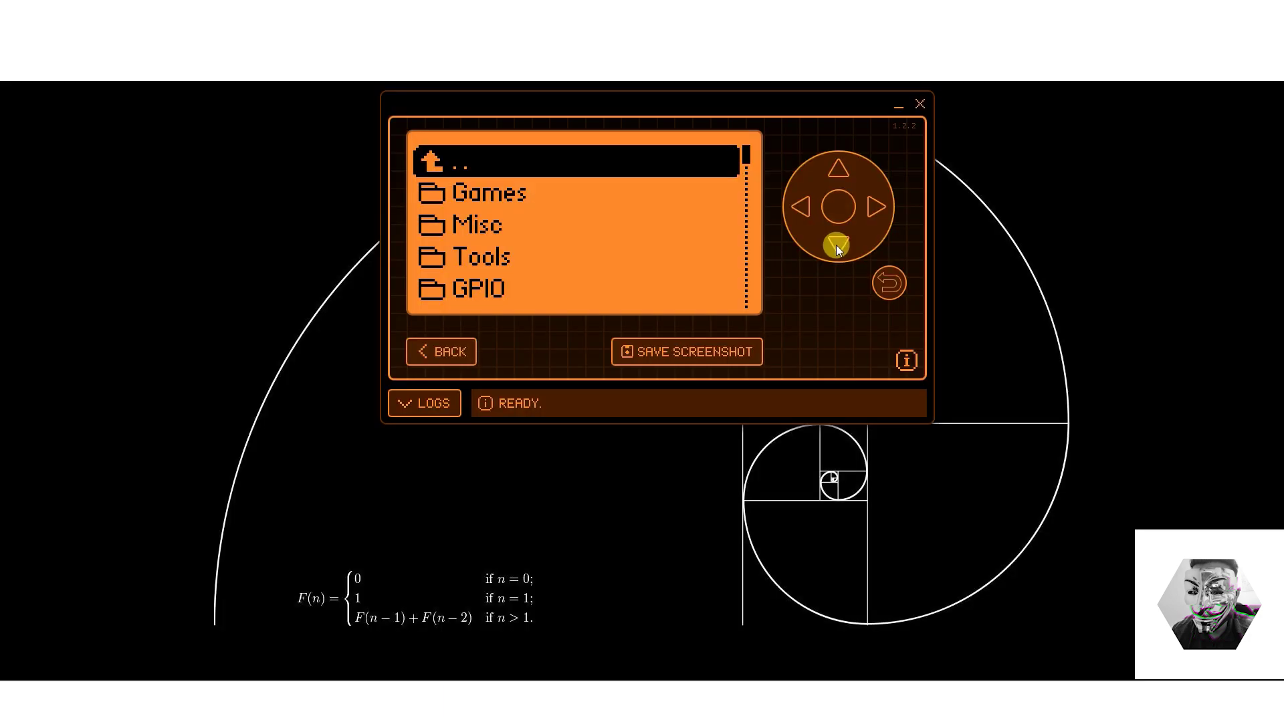
- Open the Games folder and launch Game of Life, past Arkanoid, BlackJack and Game 15
left_click(836, 242)
left_click(832, 214)
left_click(833, 244)
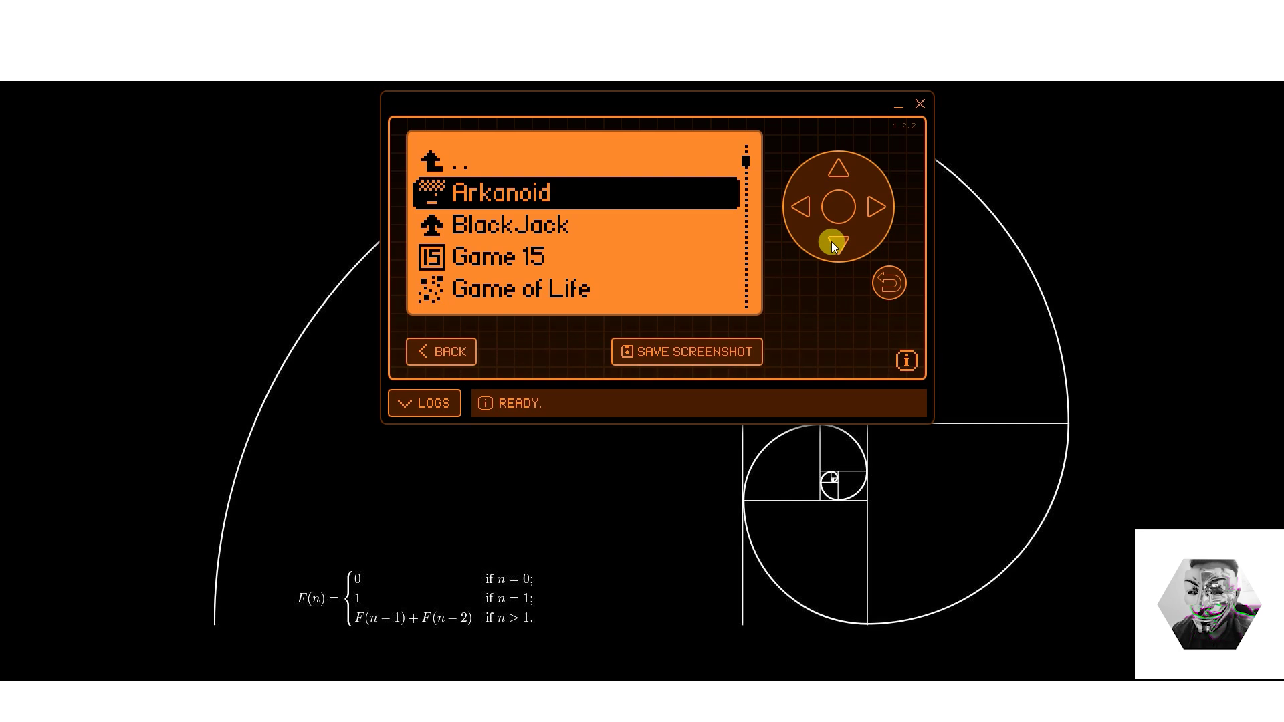
left_click(833, 244)
left_click(833, 243)
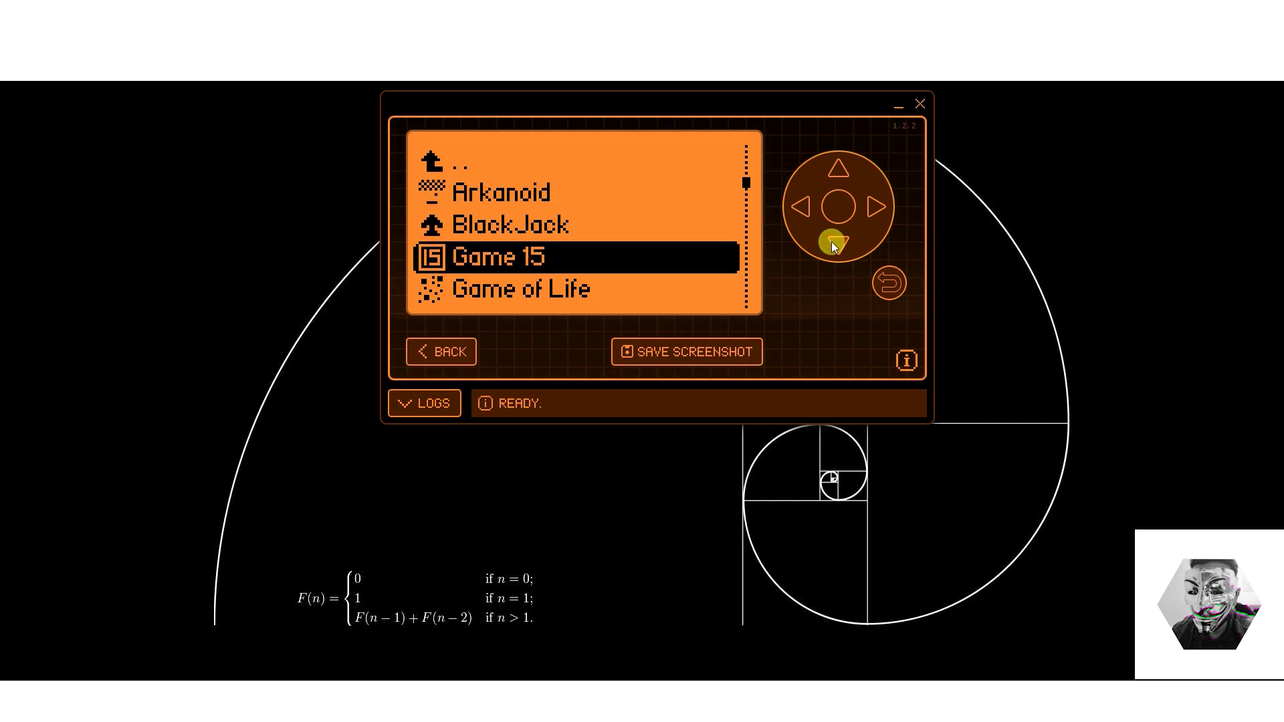
left_click(834, 244)
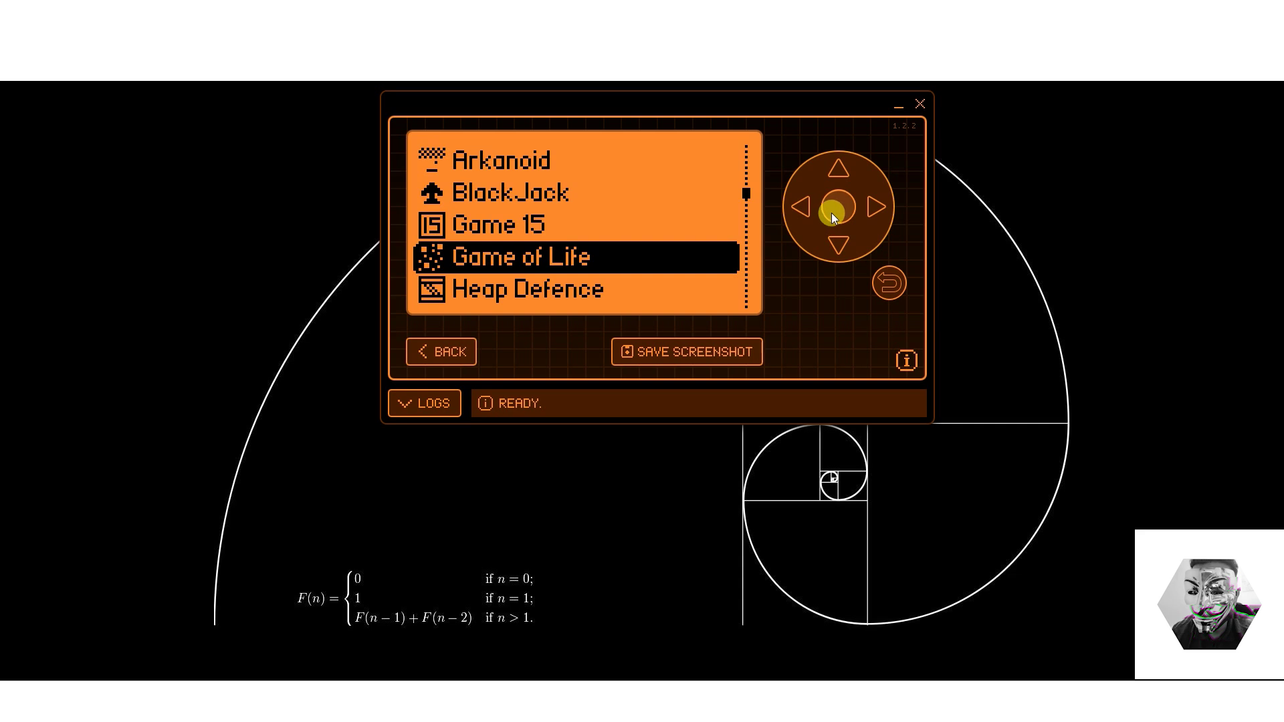
left_click(831, 213)
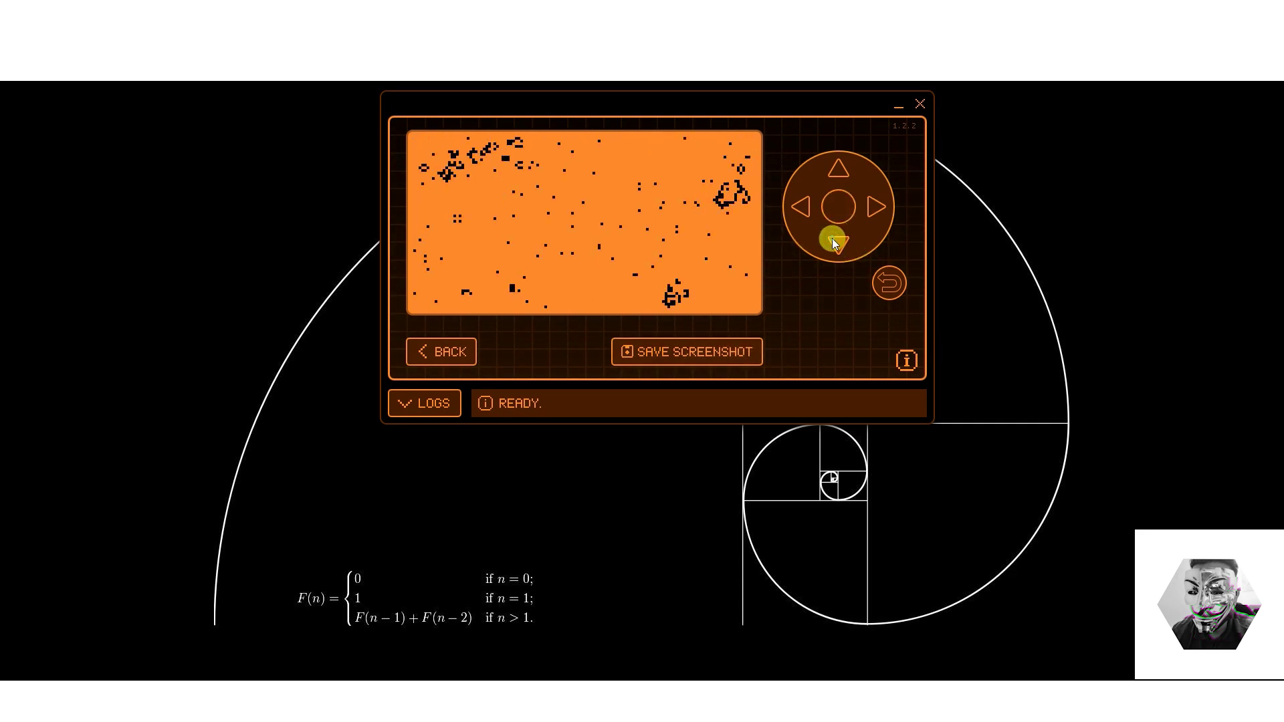
- Add new cells to the Life field, quit, and launch Heap Defence
left_click(836, 170)
left_click(795, 207)
left_click(880, 215)
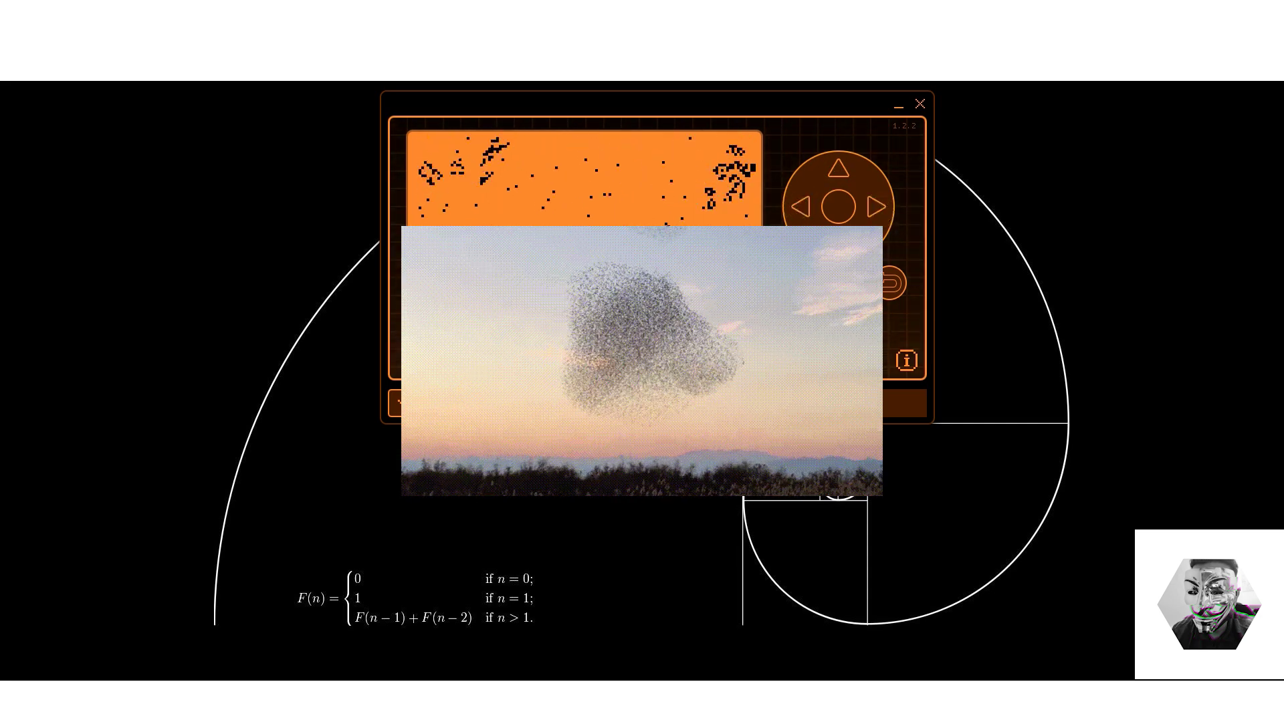
left_click(888, 285)
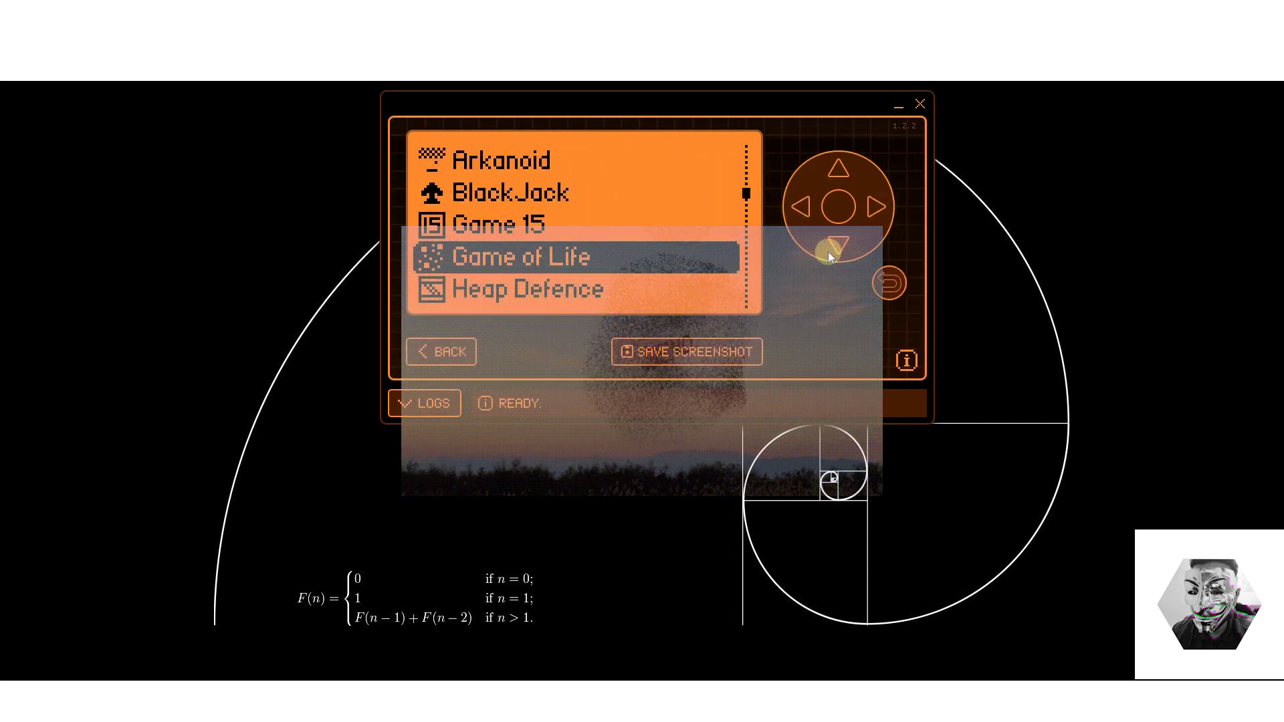
left_click(832, 249)
left_click(837, 218)
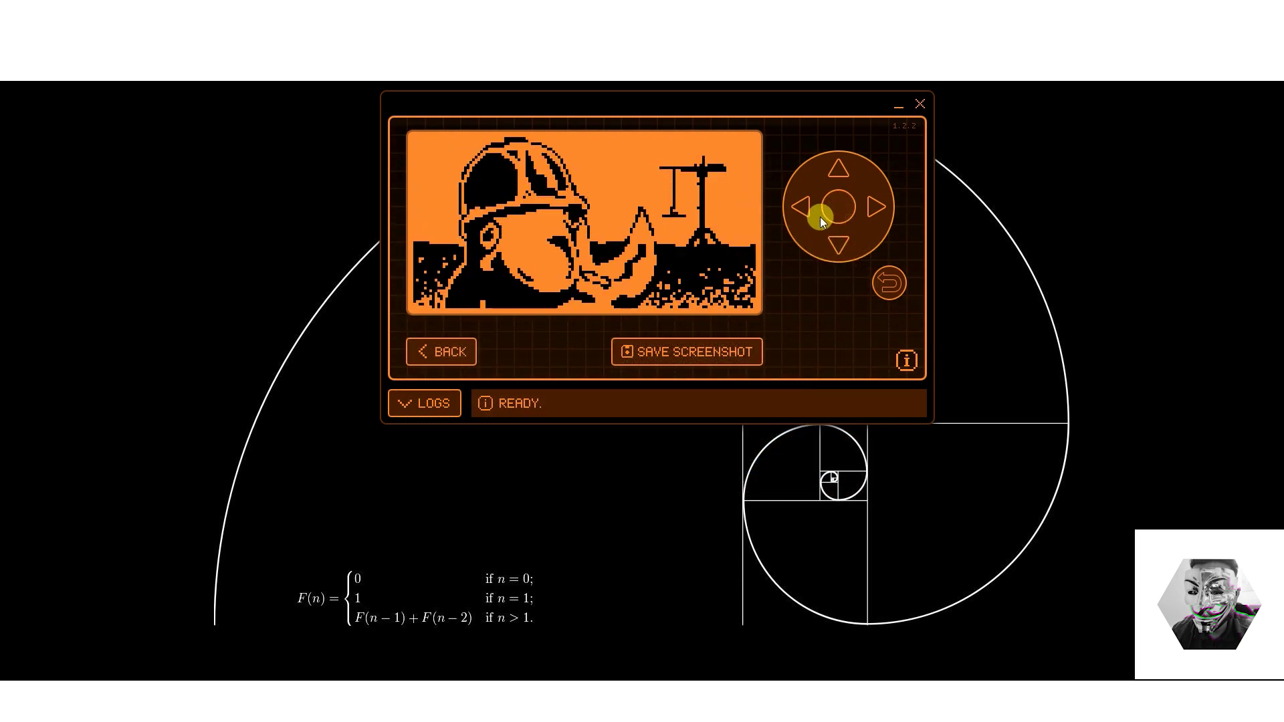
- Play a round of Heap Defence, moving the character as boxes drop
left_click(829, 210)
left_click(847, 243)
left_click(856, 205)
left_click(835, 178)
left_click(869, 204)
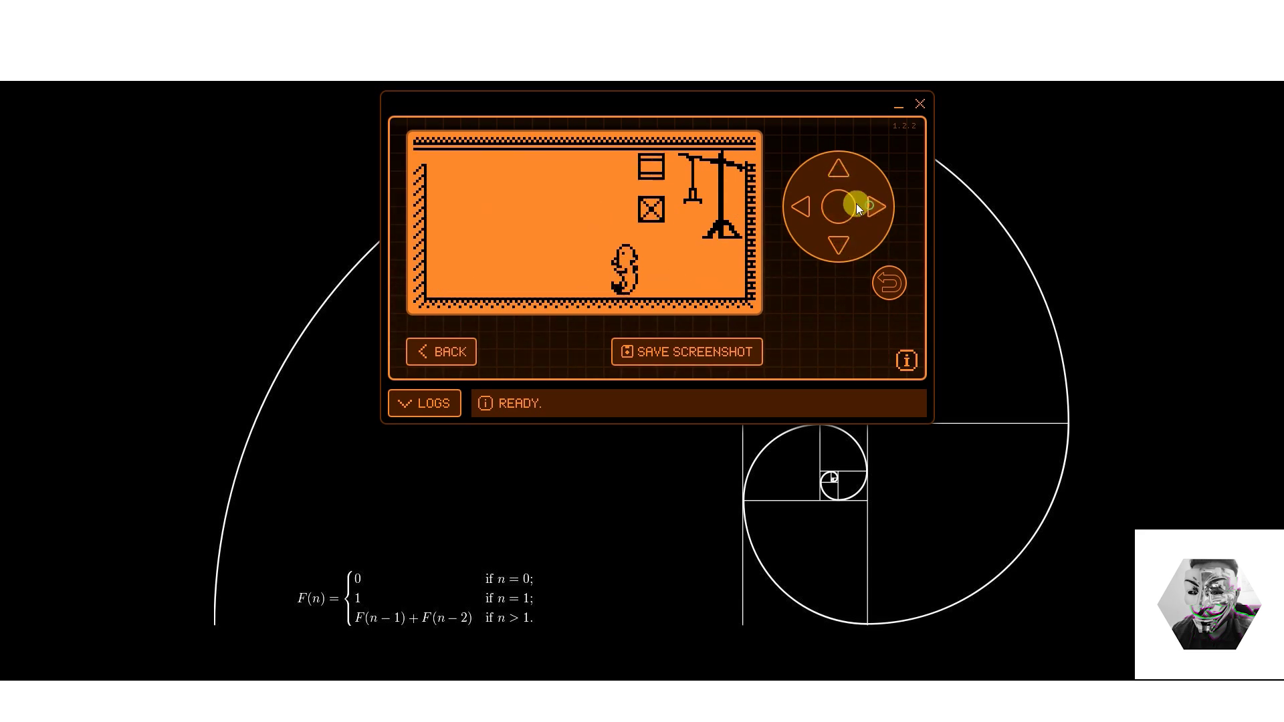
left_click(808, 208)
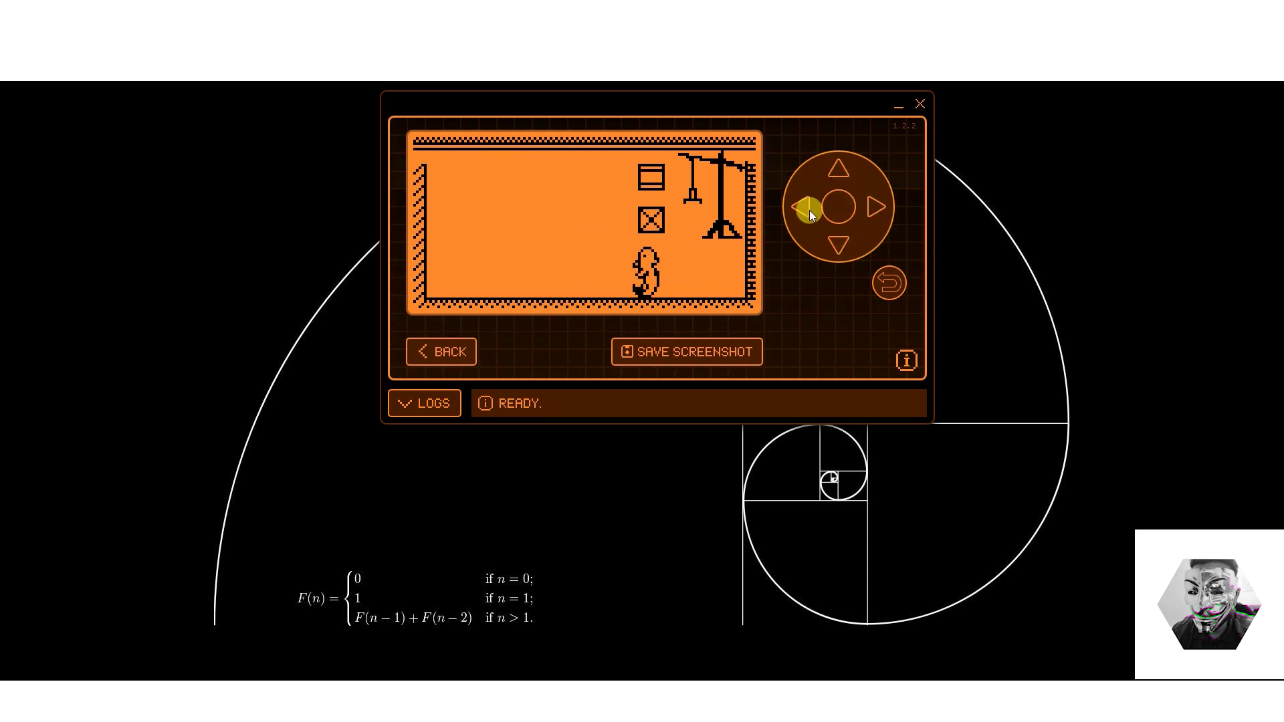
- Leave the finished game and launch Tanks, past Mandelbrot Set and Tamagotchi
left_click(888, 281)
left_click(841, 248)
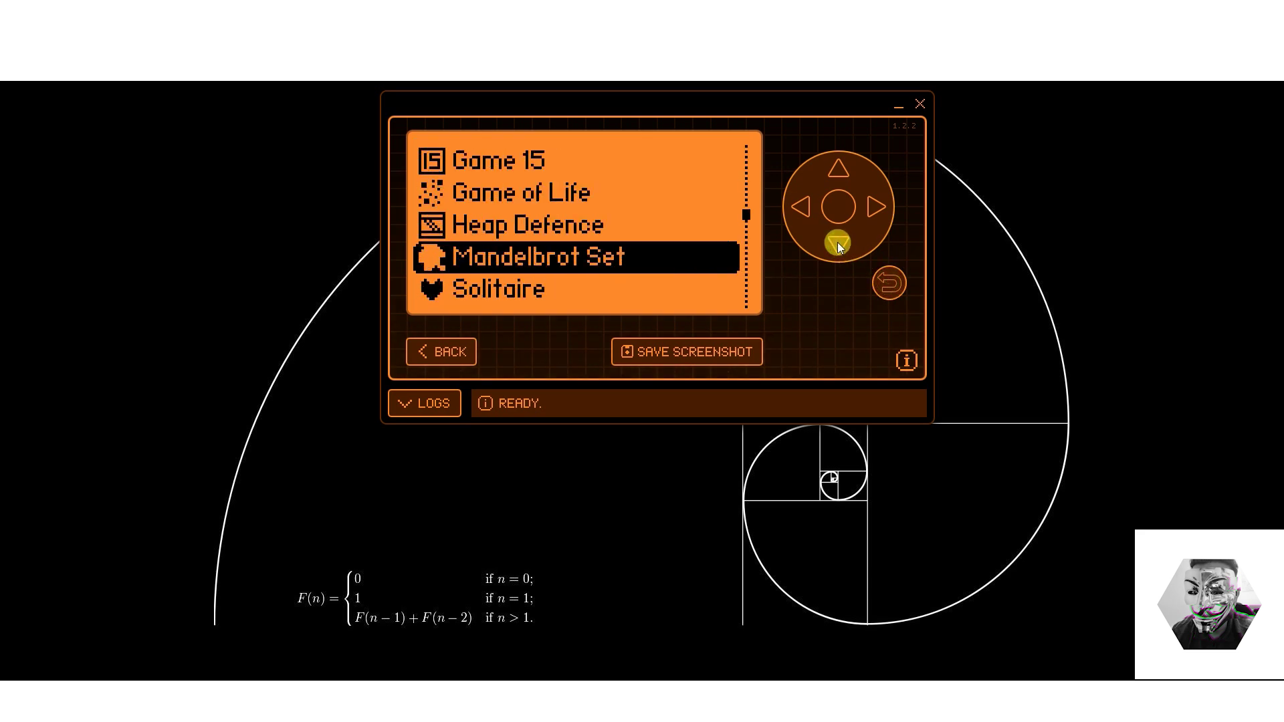
left_click(841, 248)
left_click(841, 247)
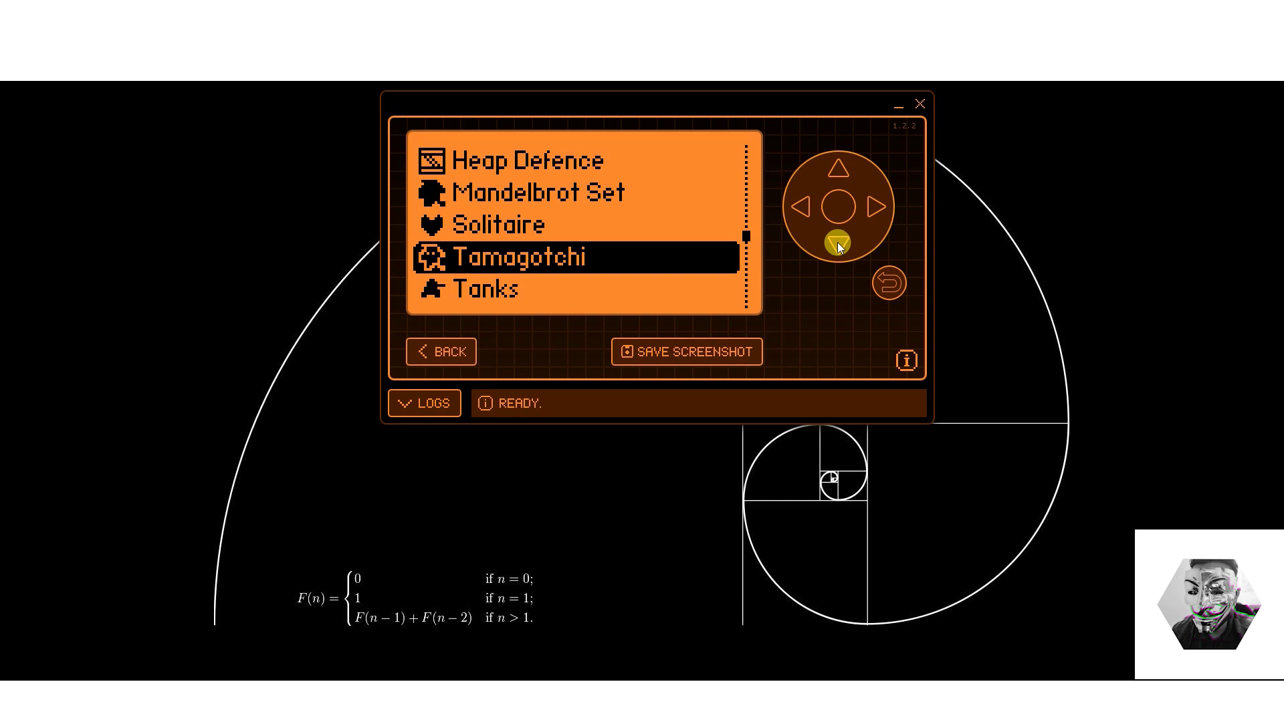
left_click(839, 244)
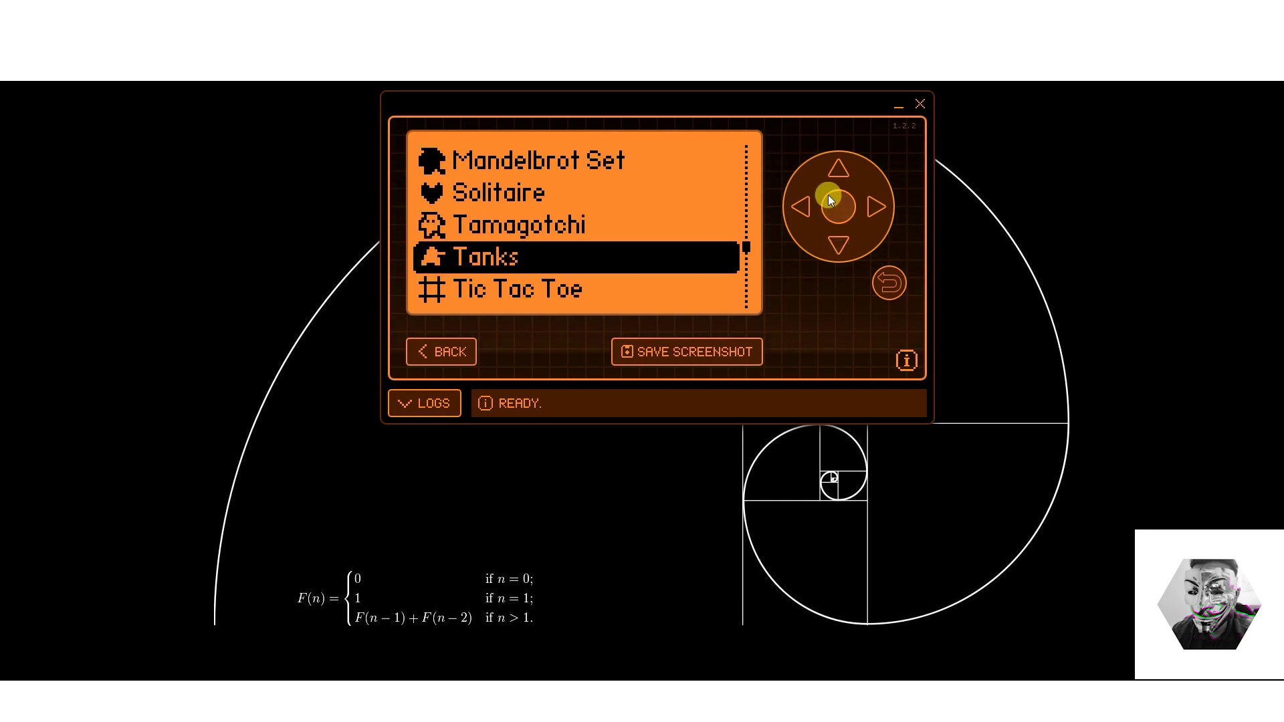
left_click(833, 208)
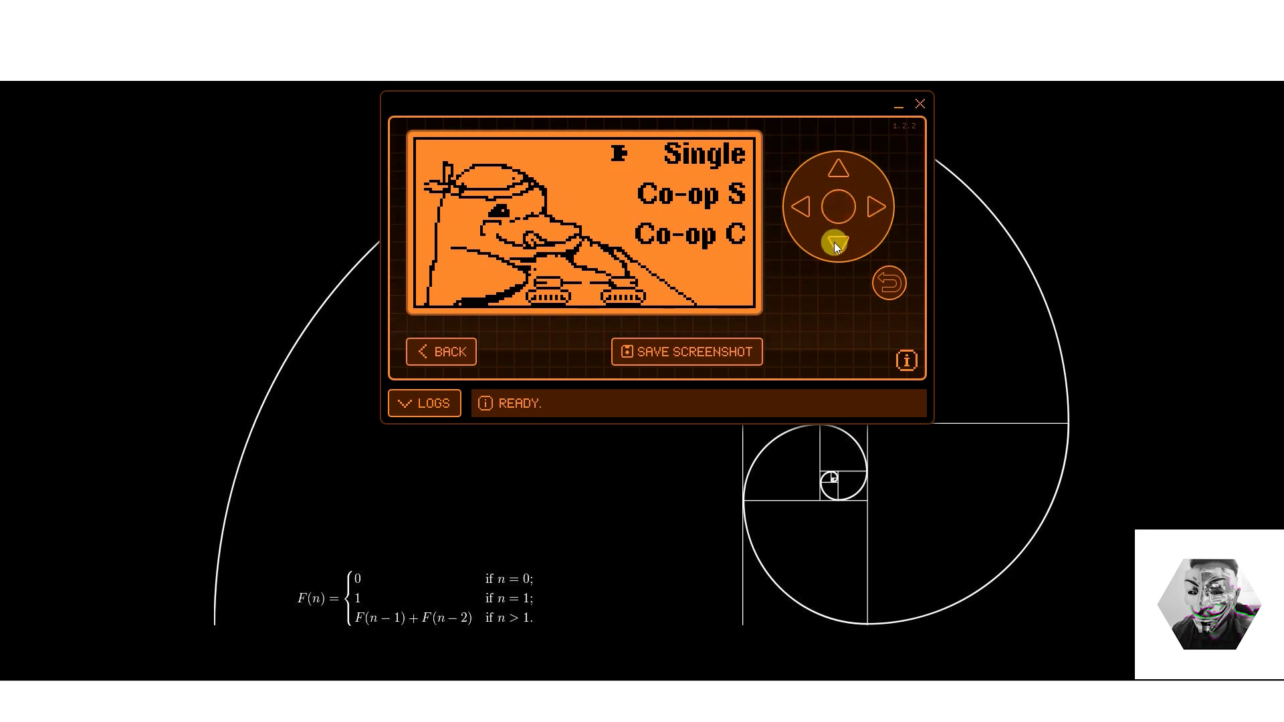
- Play a single-player Tanks match, steering the tank, then exit to the games list
left_click(832, 214)
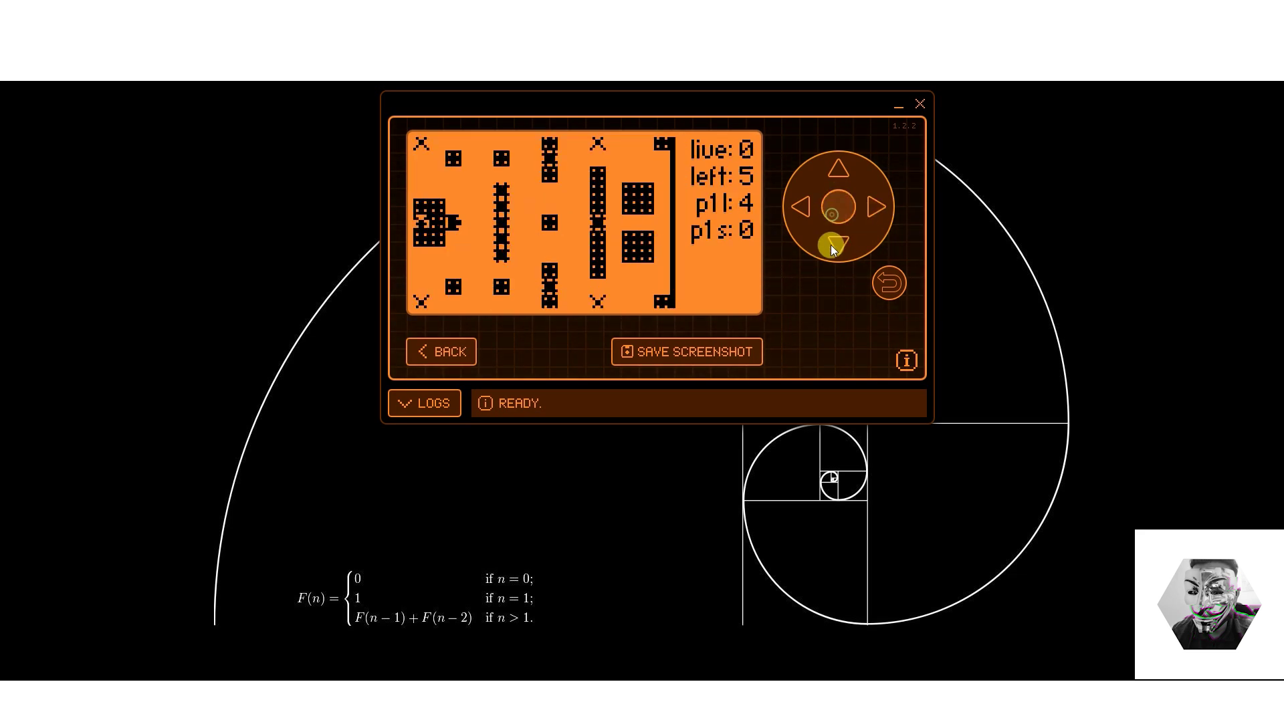
left_click(869, 210)
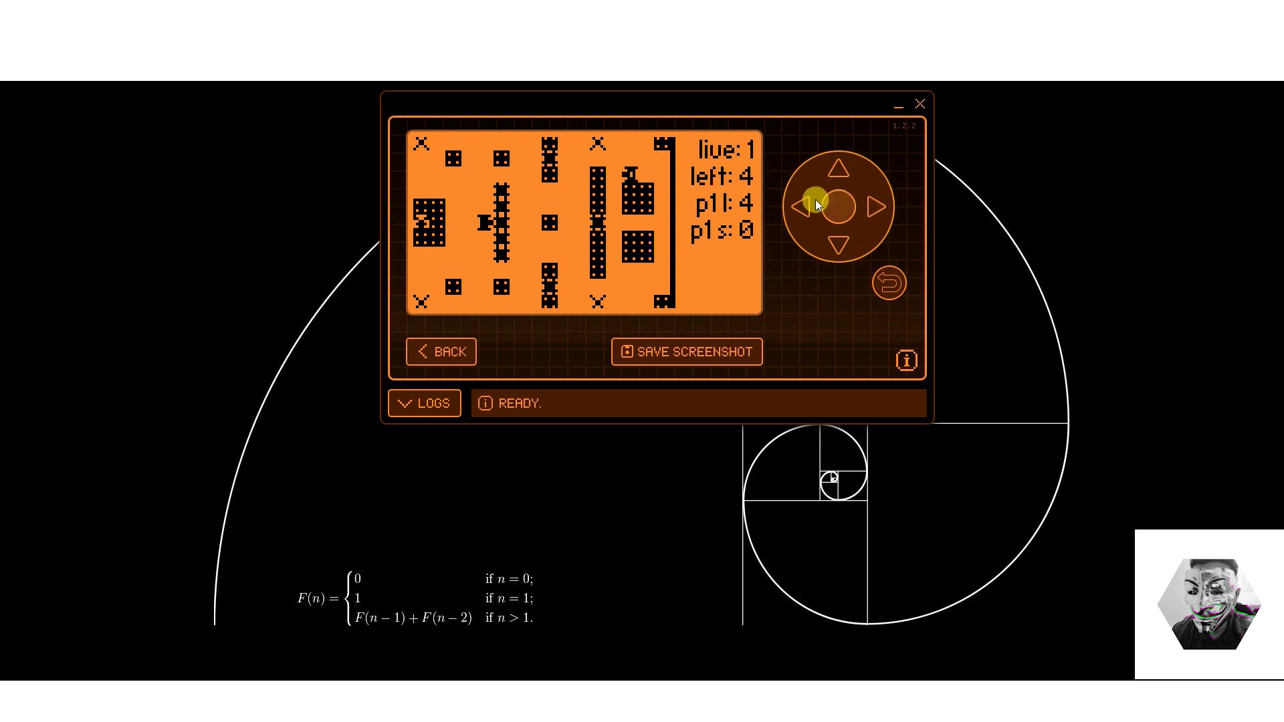
left_click(844, 244)
left_click(887, 284)
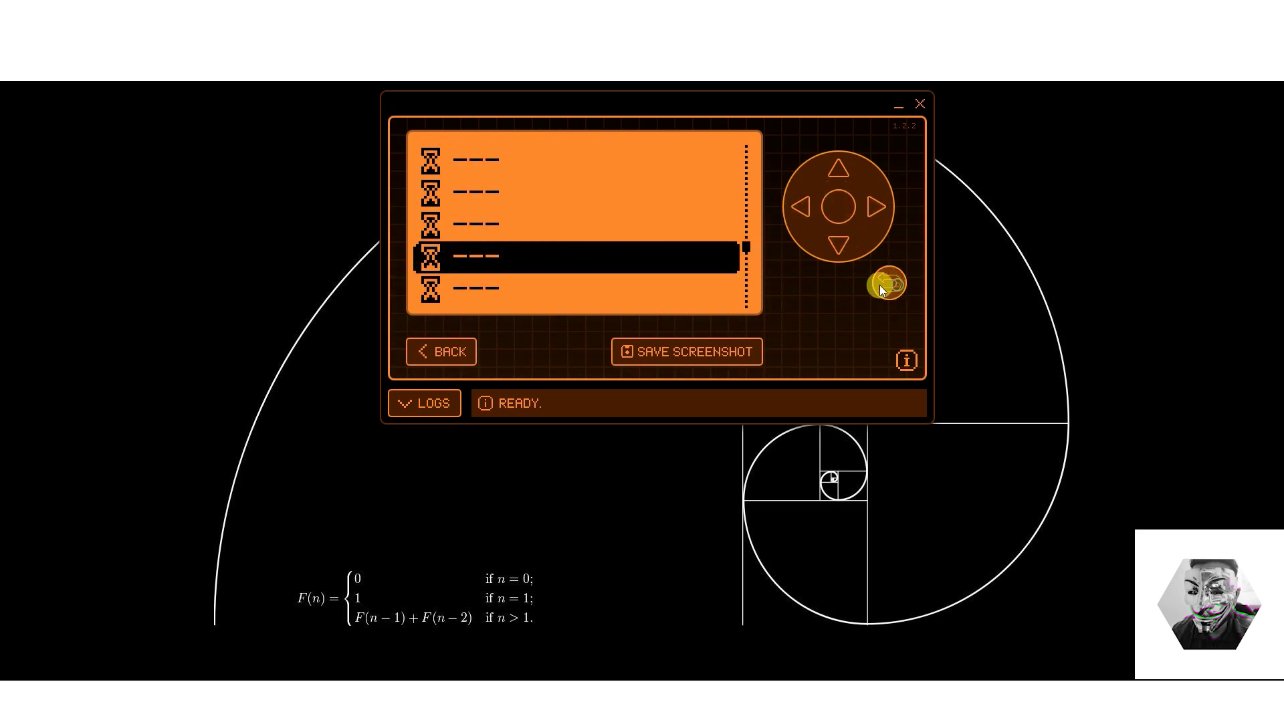
- Scroll past Tic Tac Toe, Video Poker, Yatzee and Zombiez to launch Snake Game
left_click(839, 251)
left_click(839, 248)
left_click(839, 248)
left_click(839, 248)
left_click(839, 248)
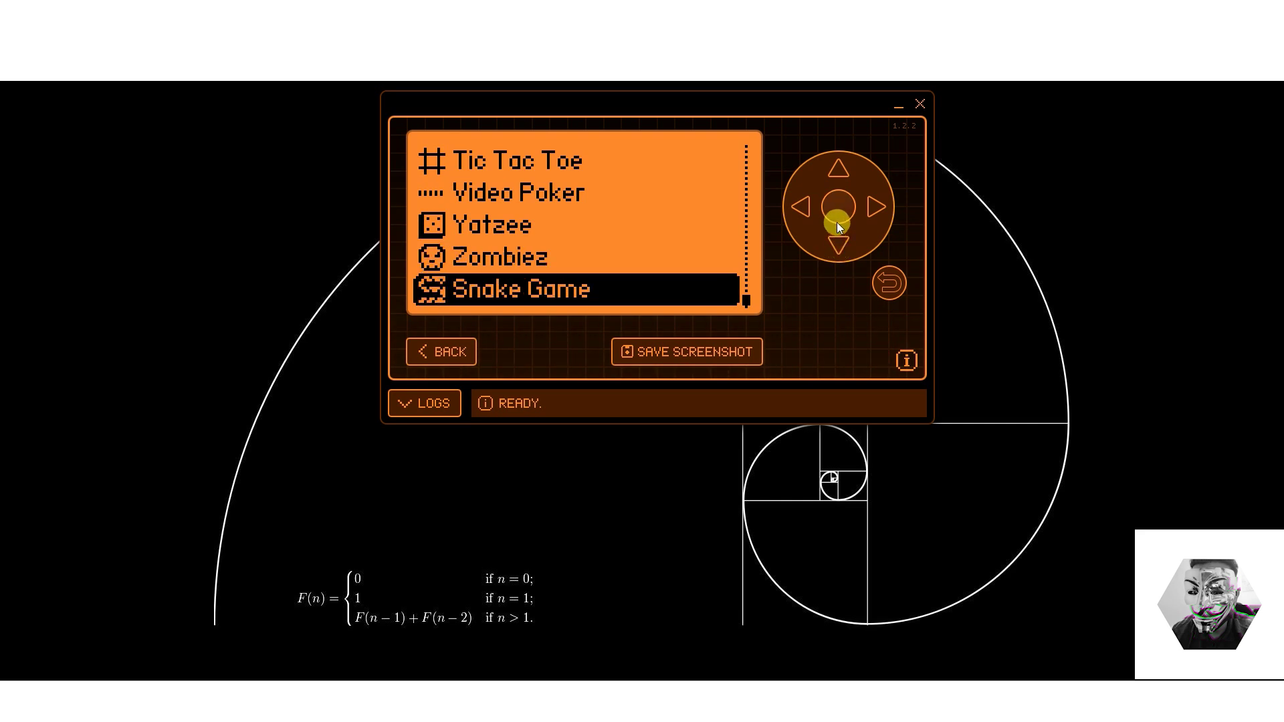
left_click(837, 215)
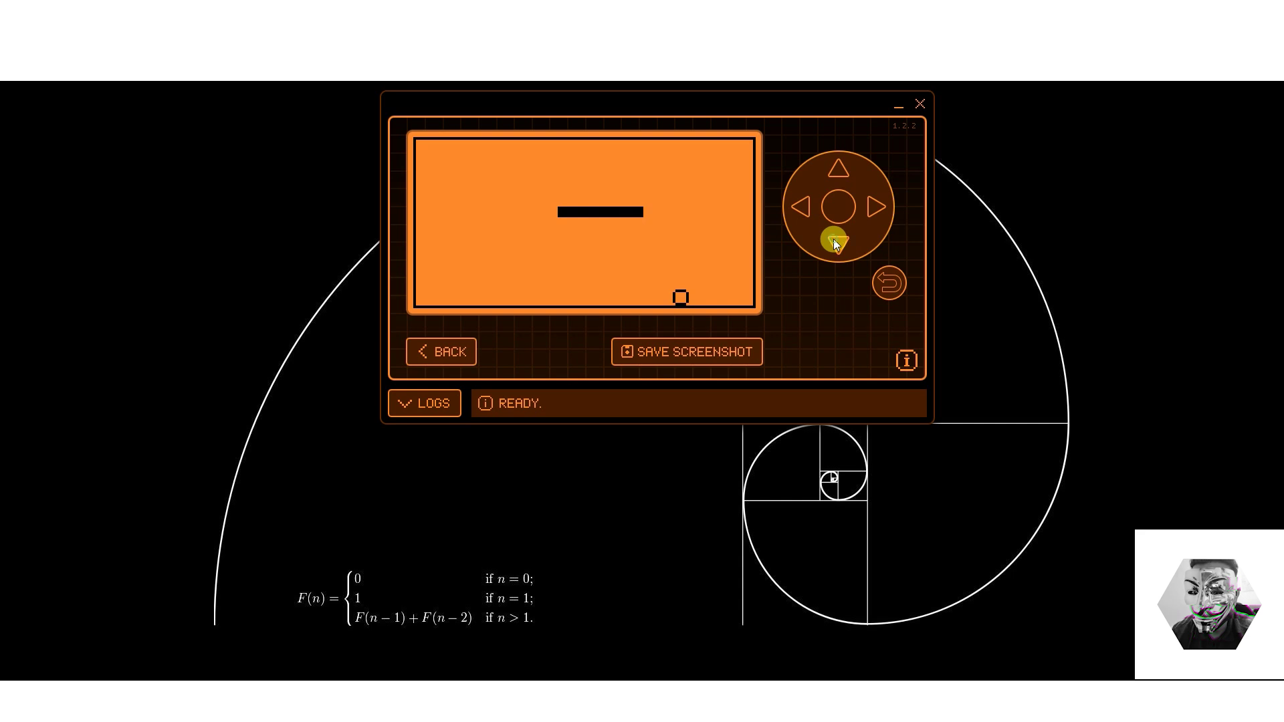
- Steer the snake down, right and left, then quit to the Applications folder list
left_click(835, 243)
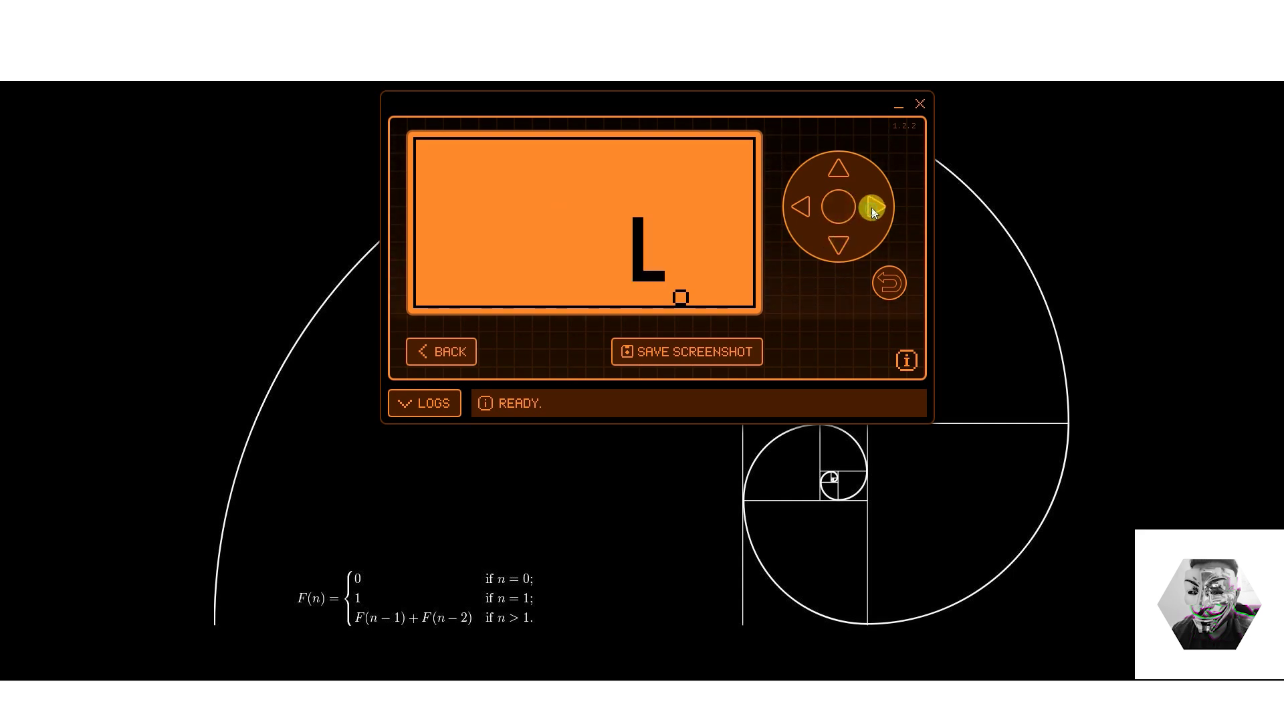
left_click(837, 248)
left_click(799, 215)
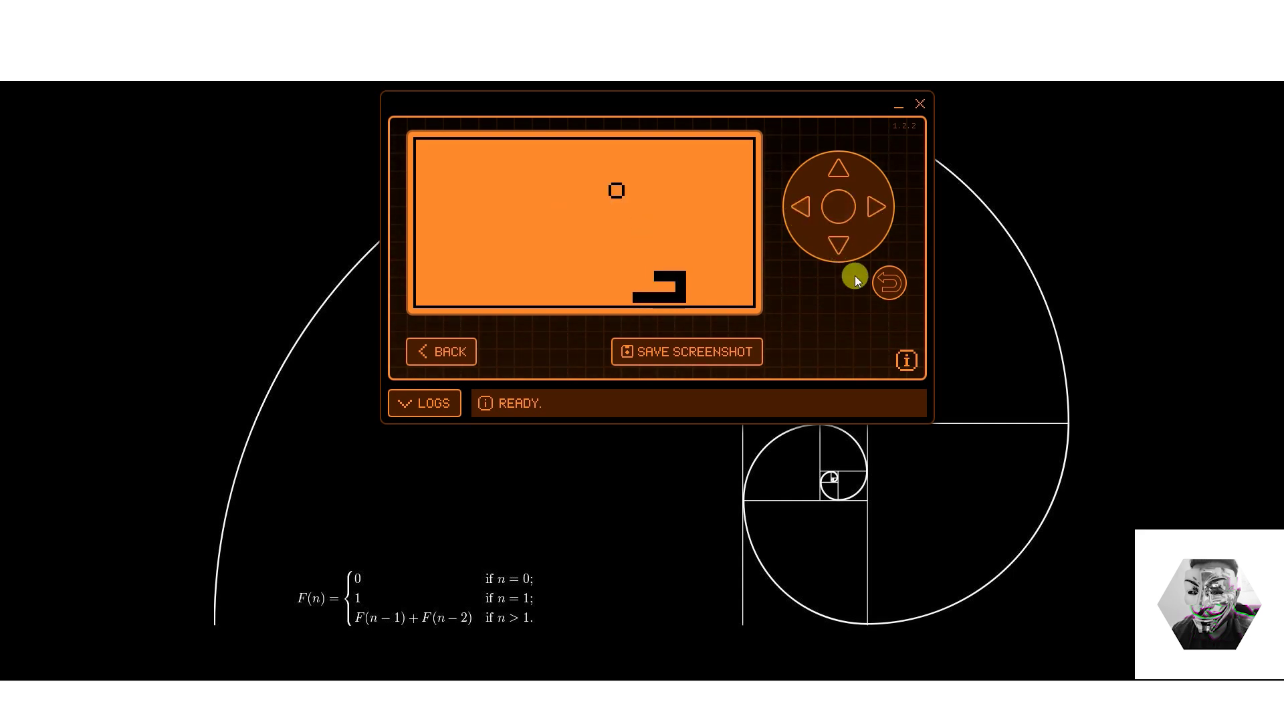
left_click(882, 282)
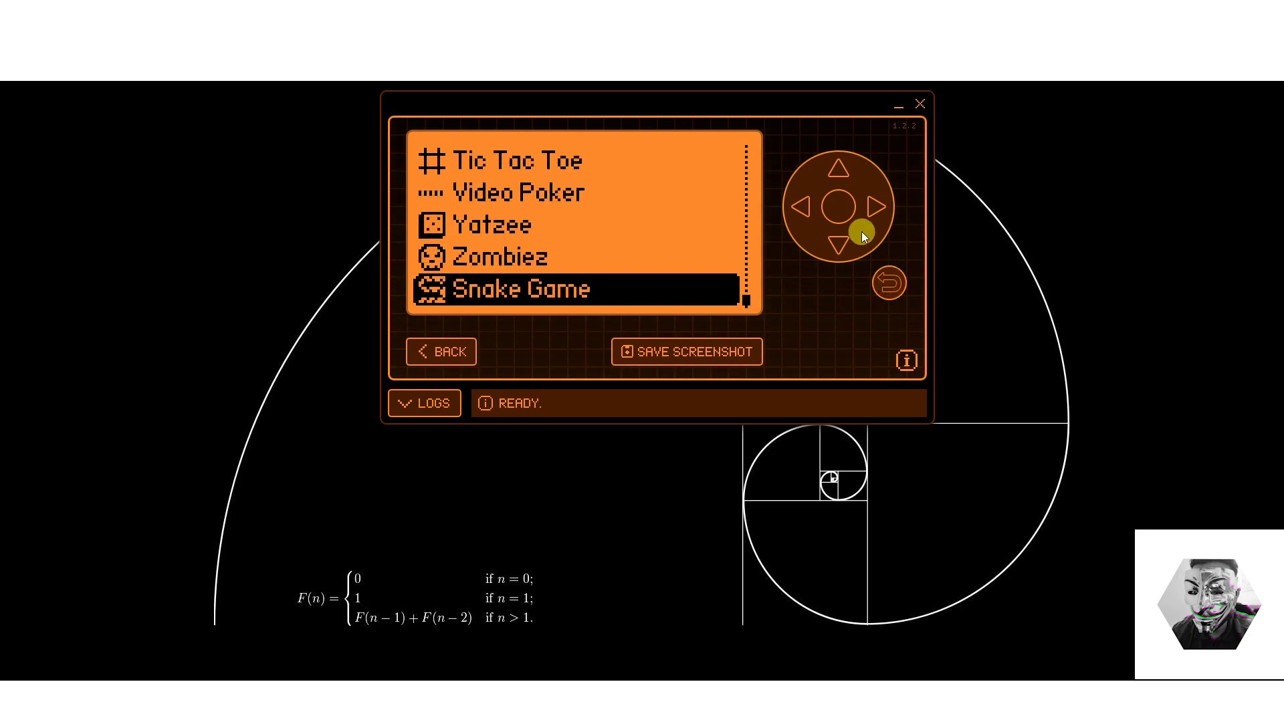
left_click(840, 173)
left_click(840, 174)
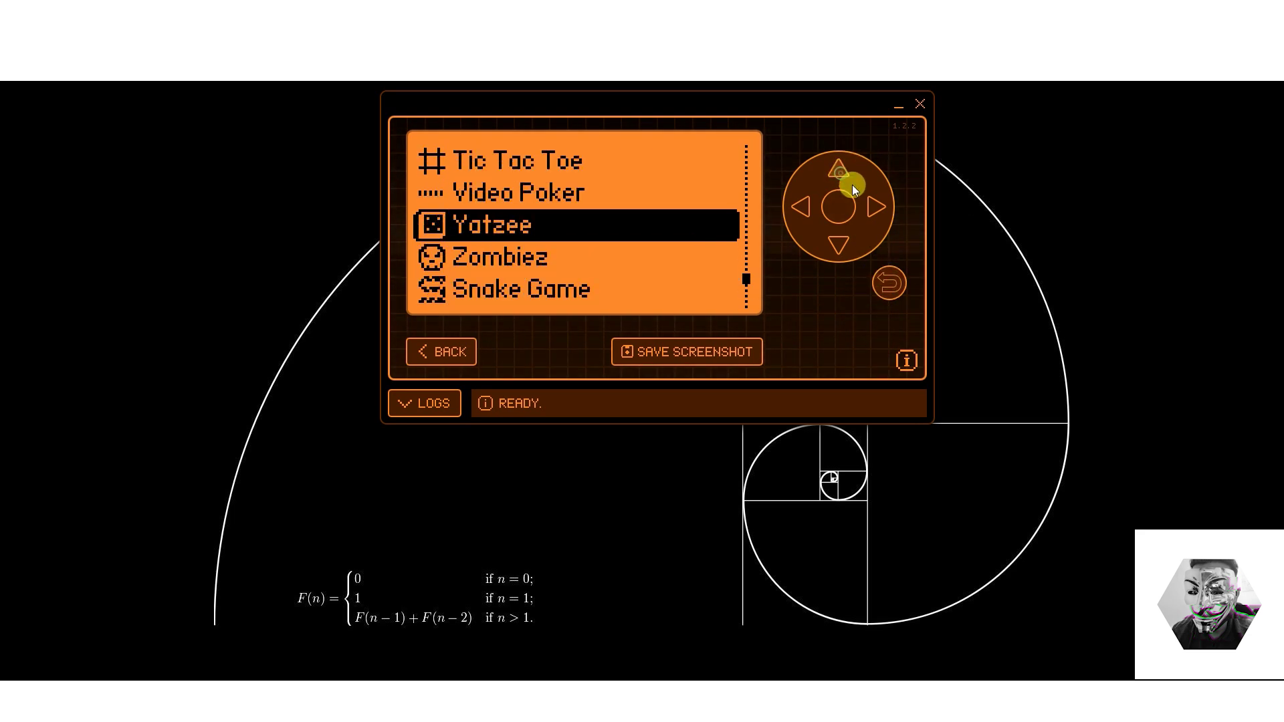
left_click(889, 284)
left_click(839, 243)
- Open Misc > Authenticator, view the Add new token form, then cancel back to the Misc list
left_click(839, 243)
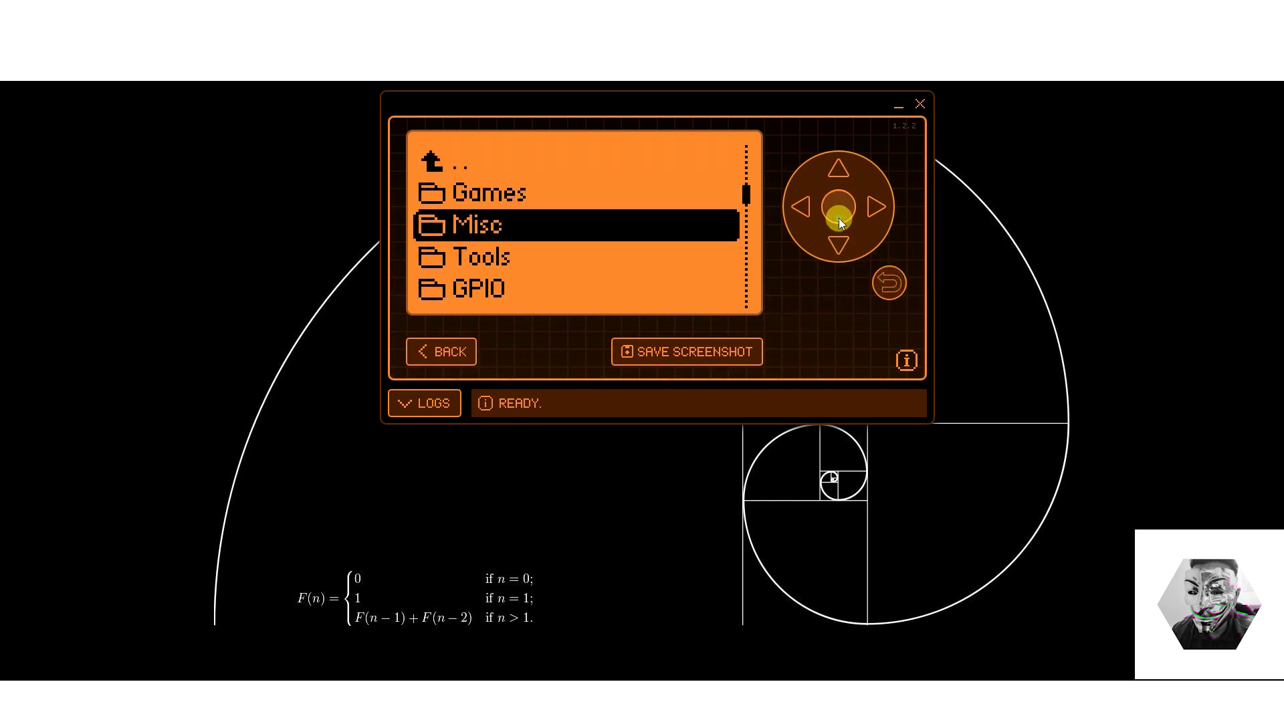
left_click(840, 223)
left_click(839, 246)
left_click(834, 212)
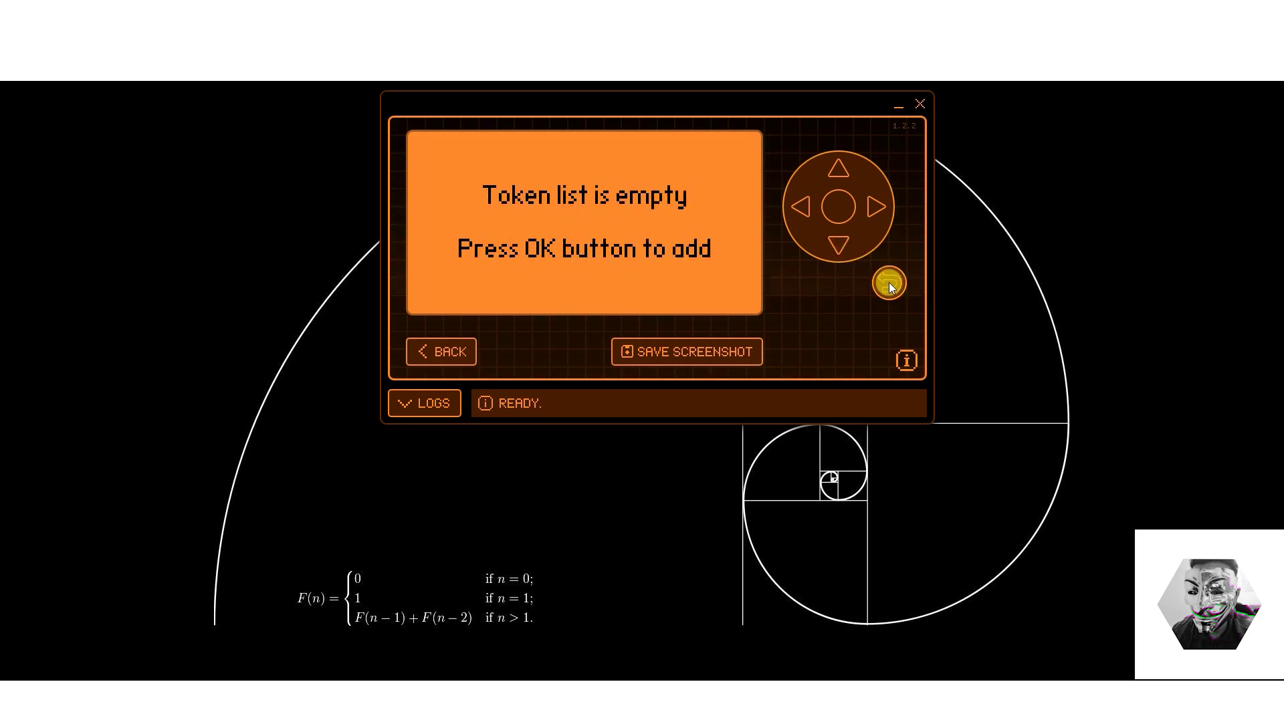
left_click(846, 206)
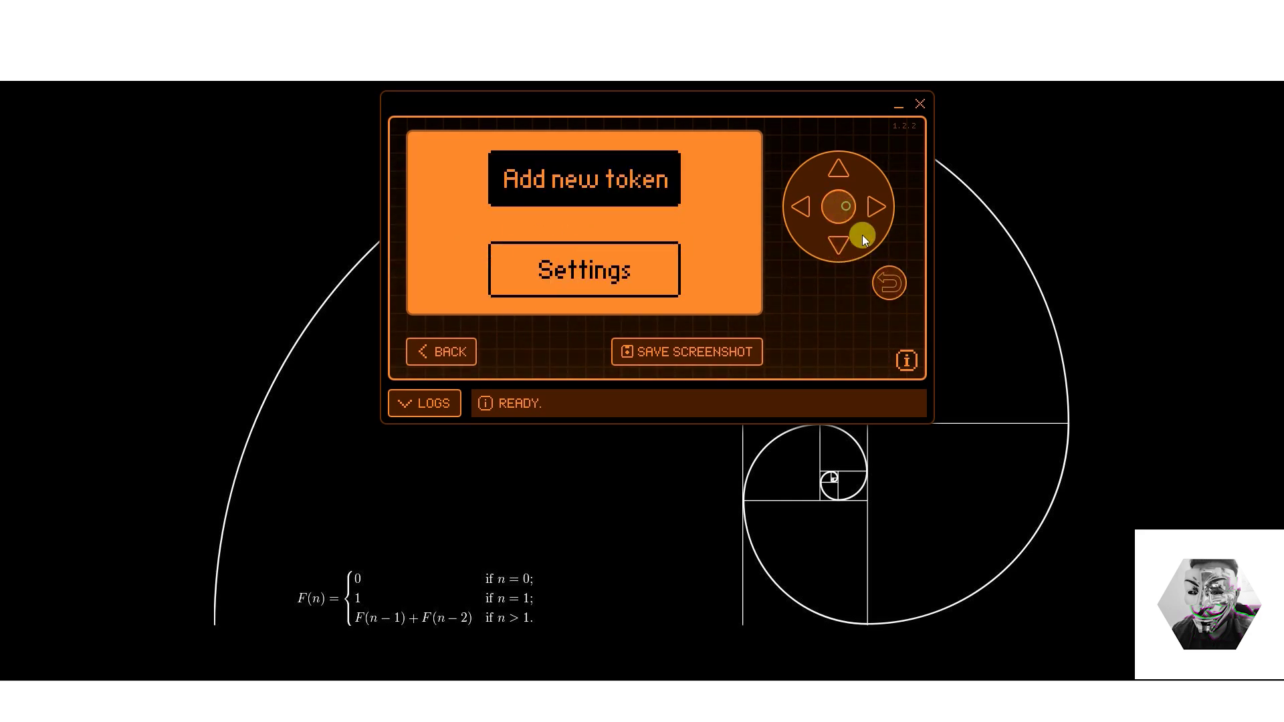
left_click(834, 208)
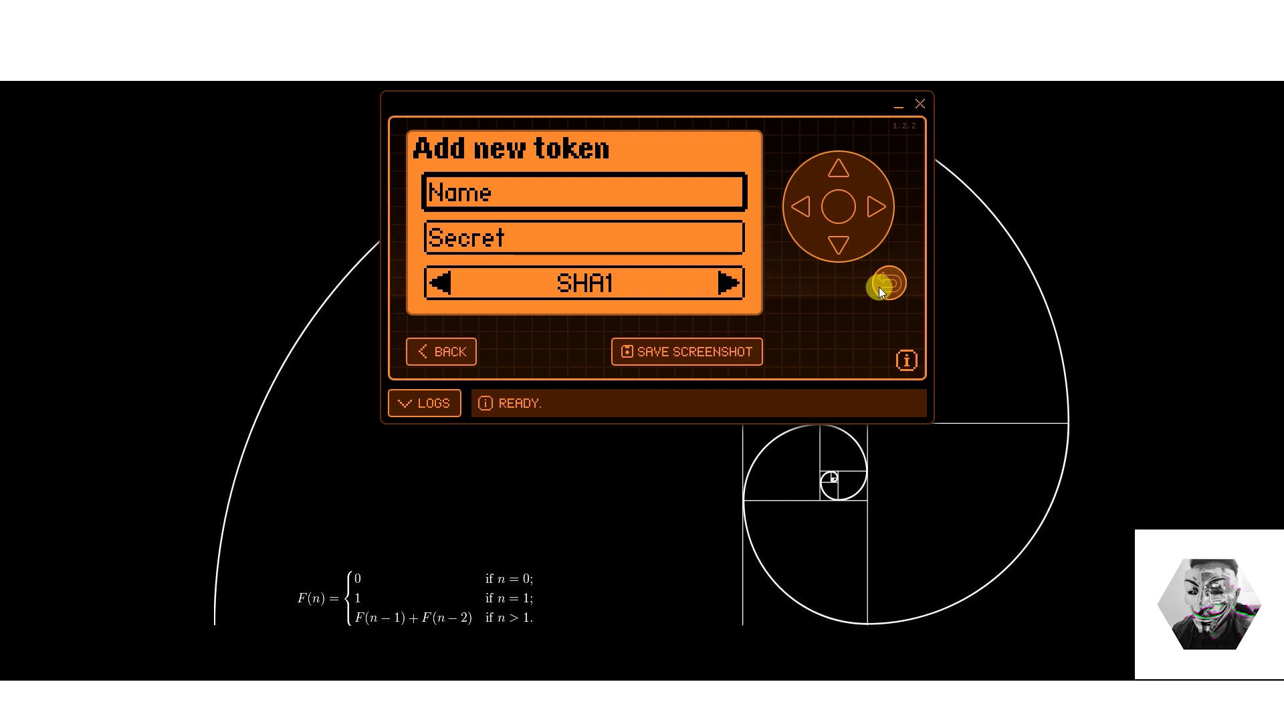
left_click(881, 286)
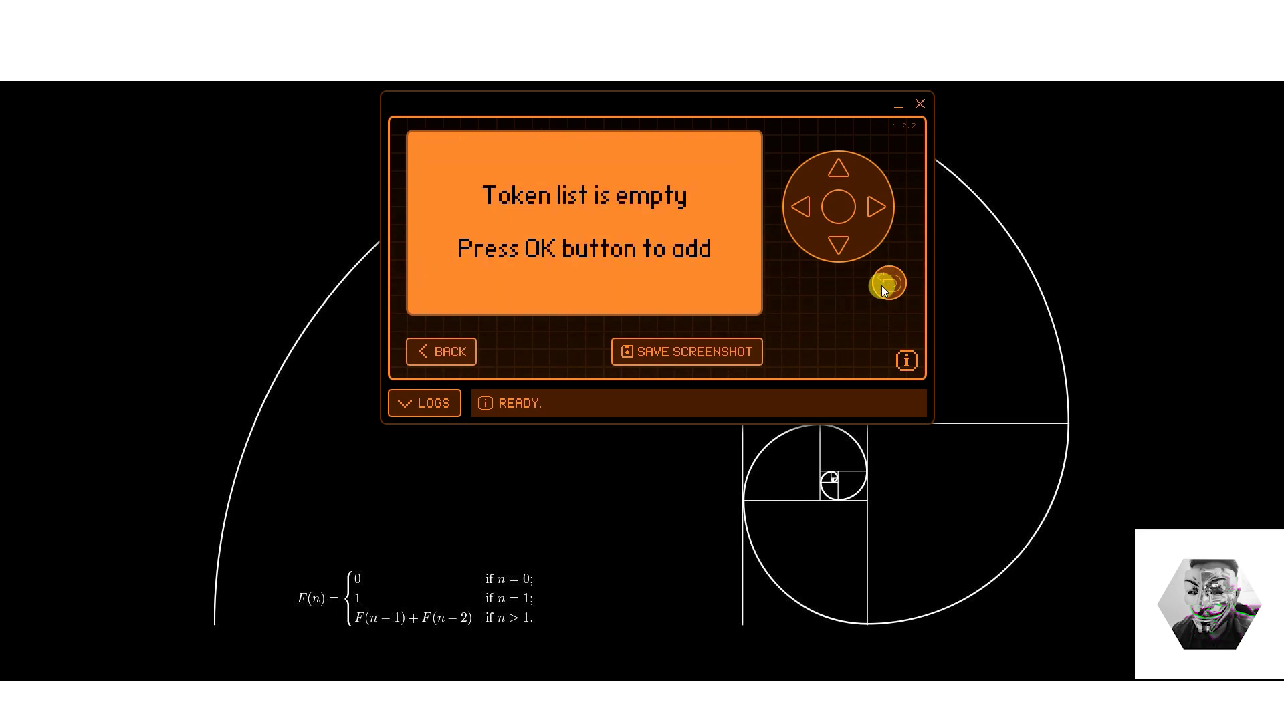
left_click(881, 286)
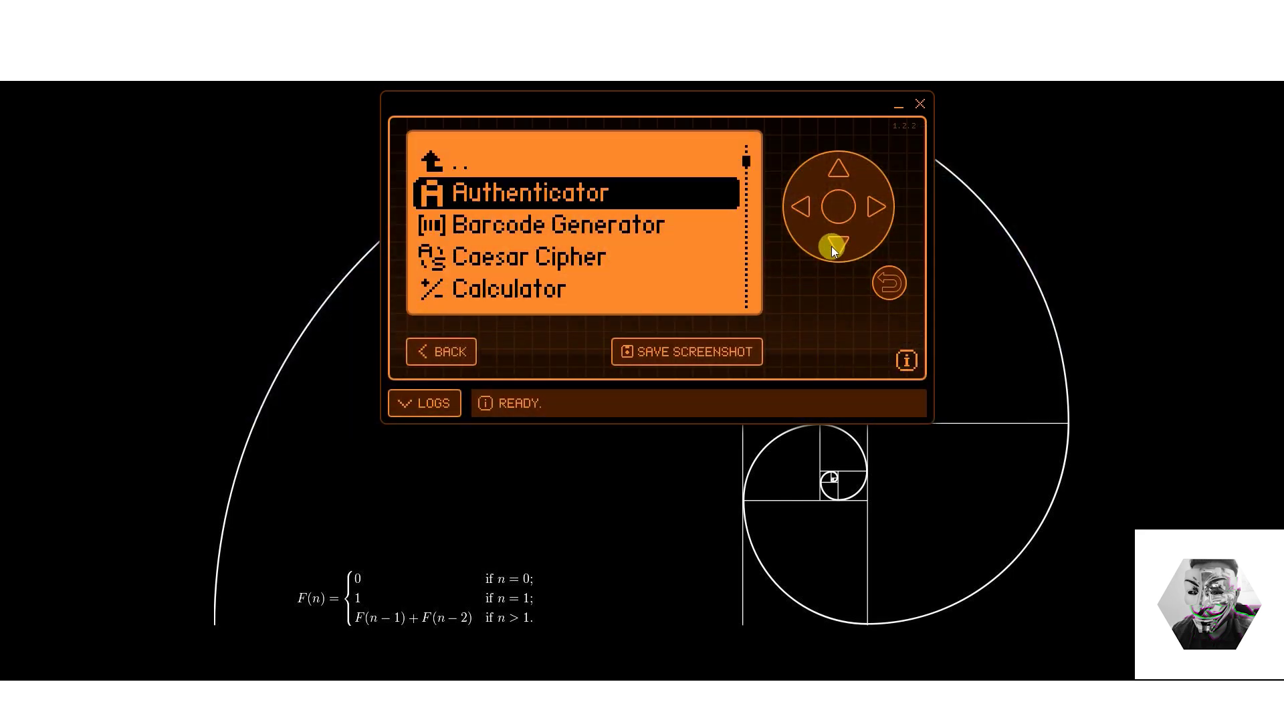
left_click(835, 246)
left_click(822, 209)
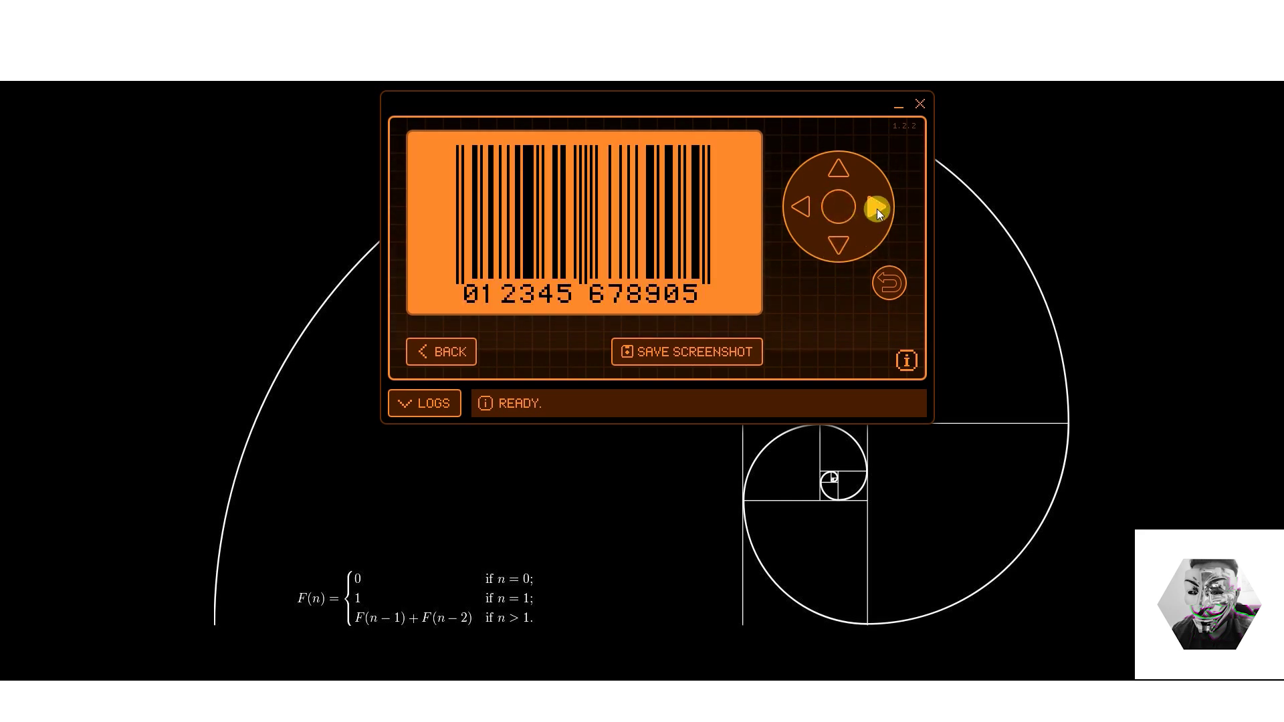
left_click(837, 209)
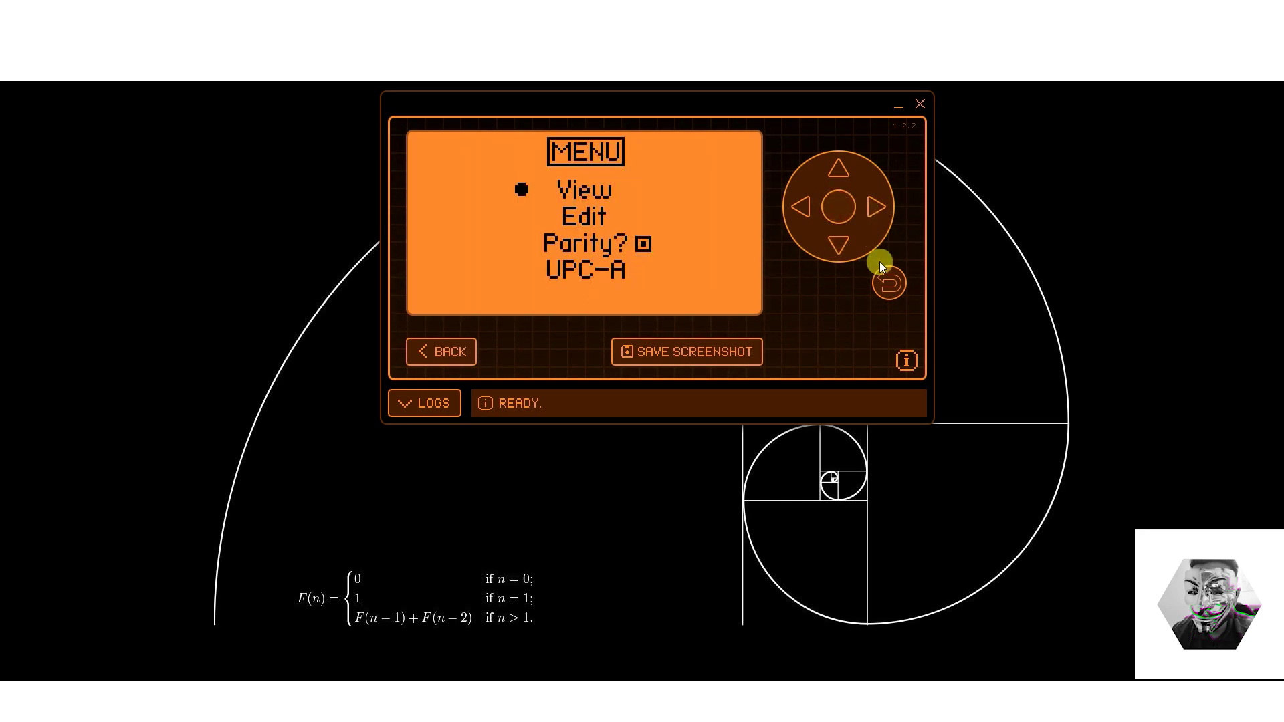
left_click(890, 289)
left_click(838, 207)
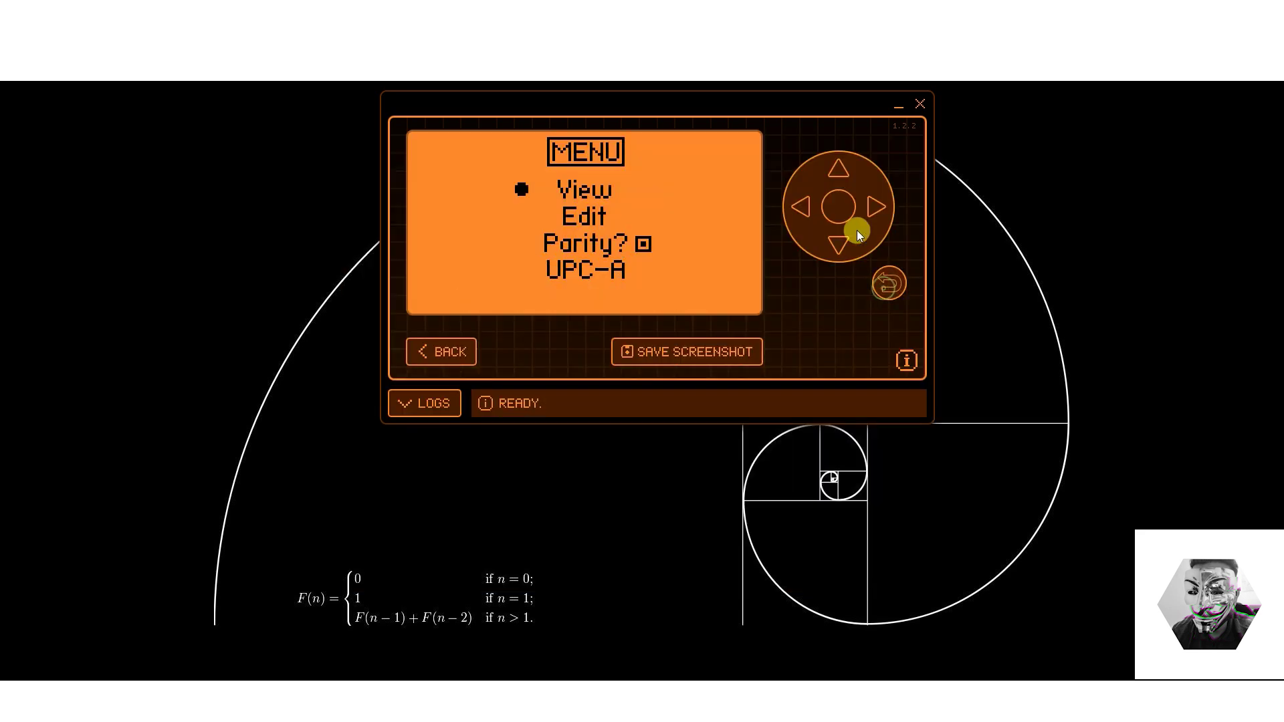
left_click(891, 286)
left_click(841, 244)
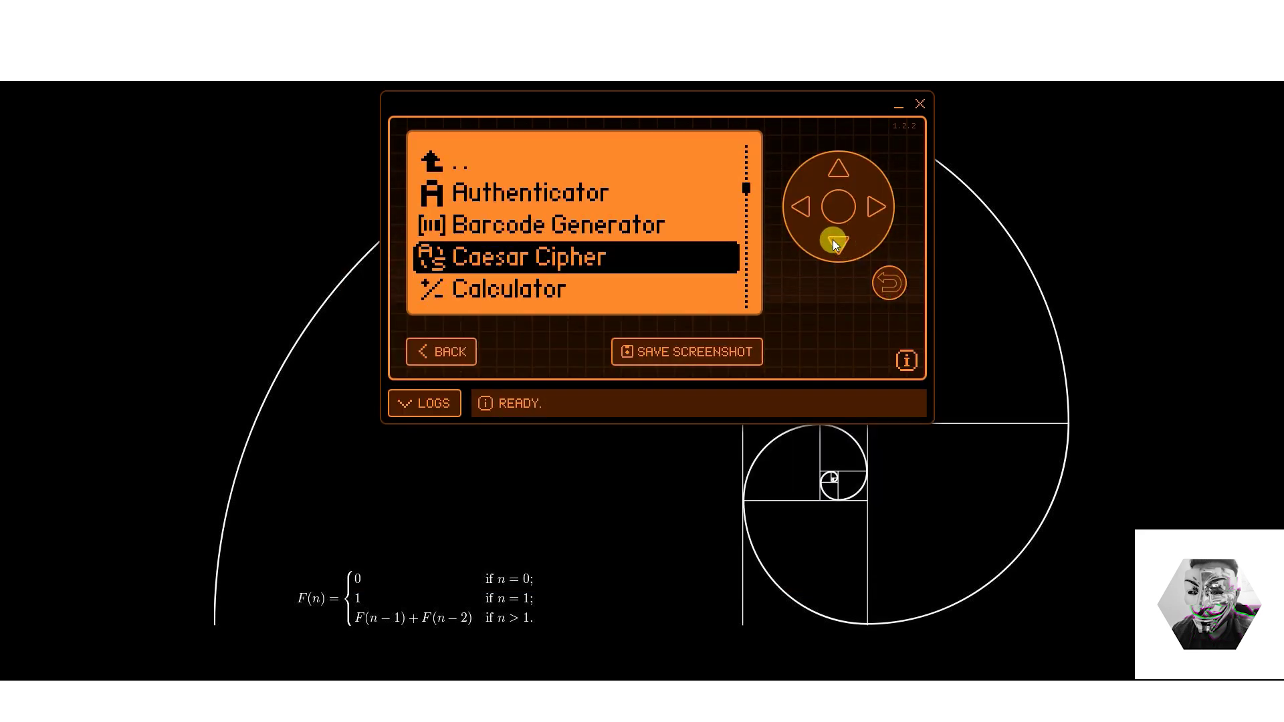
- Peek into Caesar Cipher, Calculator and HEX Viewer, returning to the app list after each
left_click(827, 209)
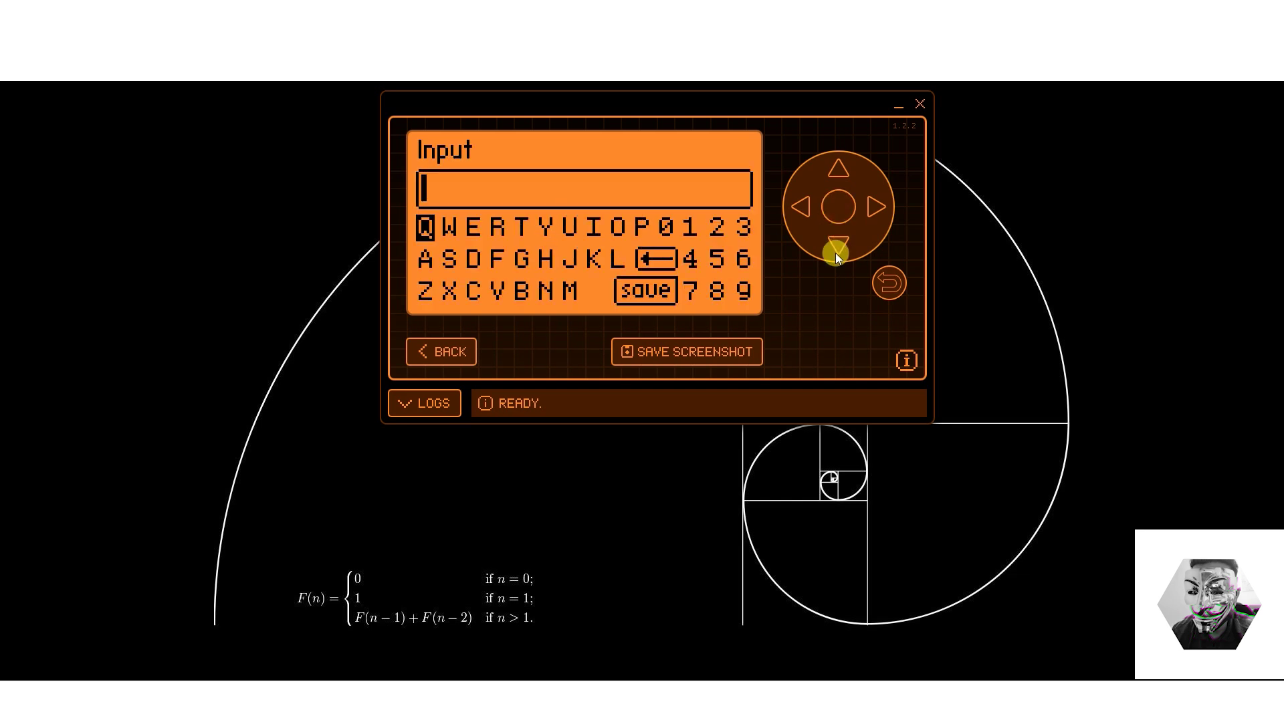
left_click(890, 283)
left_click(835, 248)
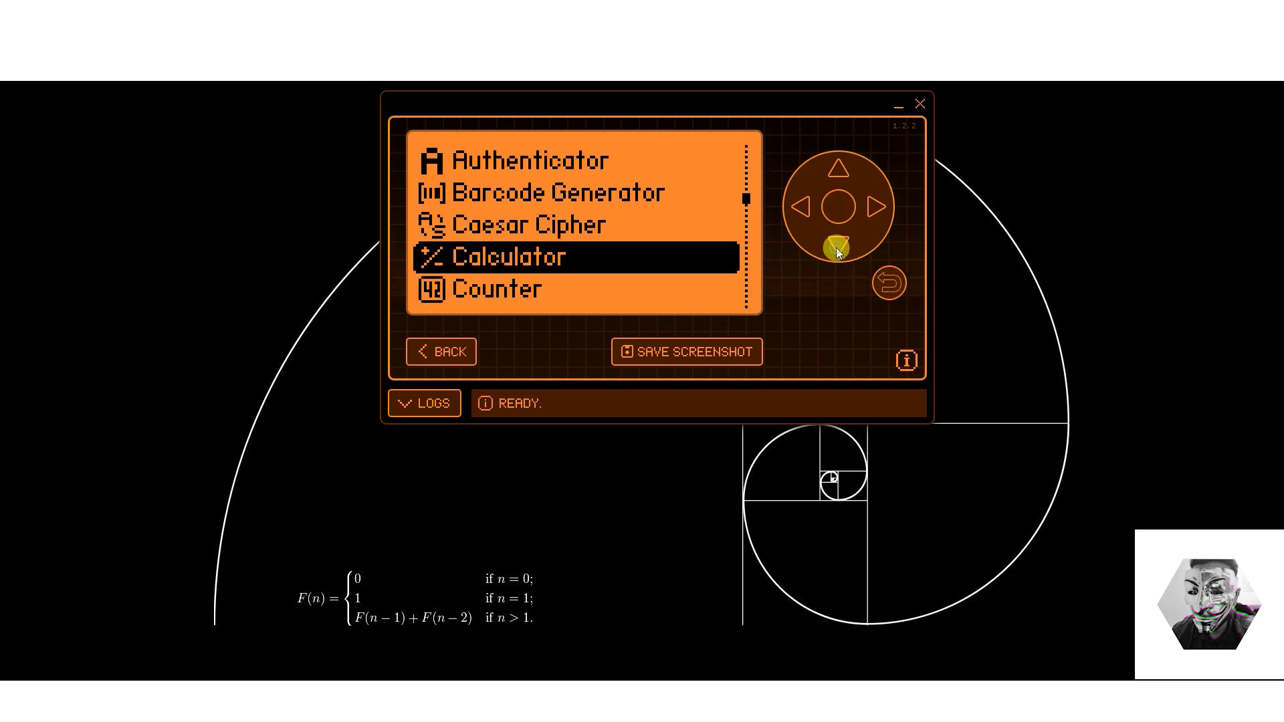
left_click(835, 204)
left_click(884, 287)
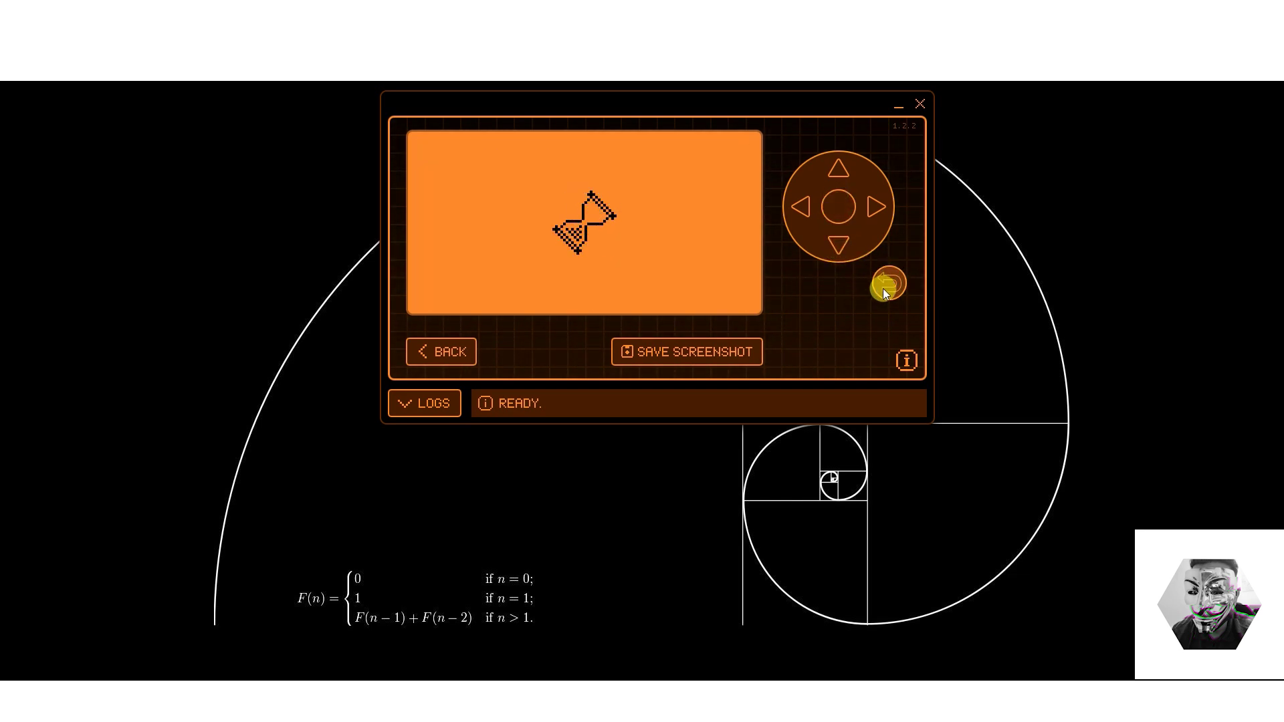
left_click(878, 281)
left_click(836, 249)
left_click(836, 249)
left_click(832, 215)
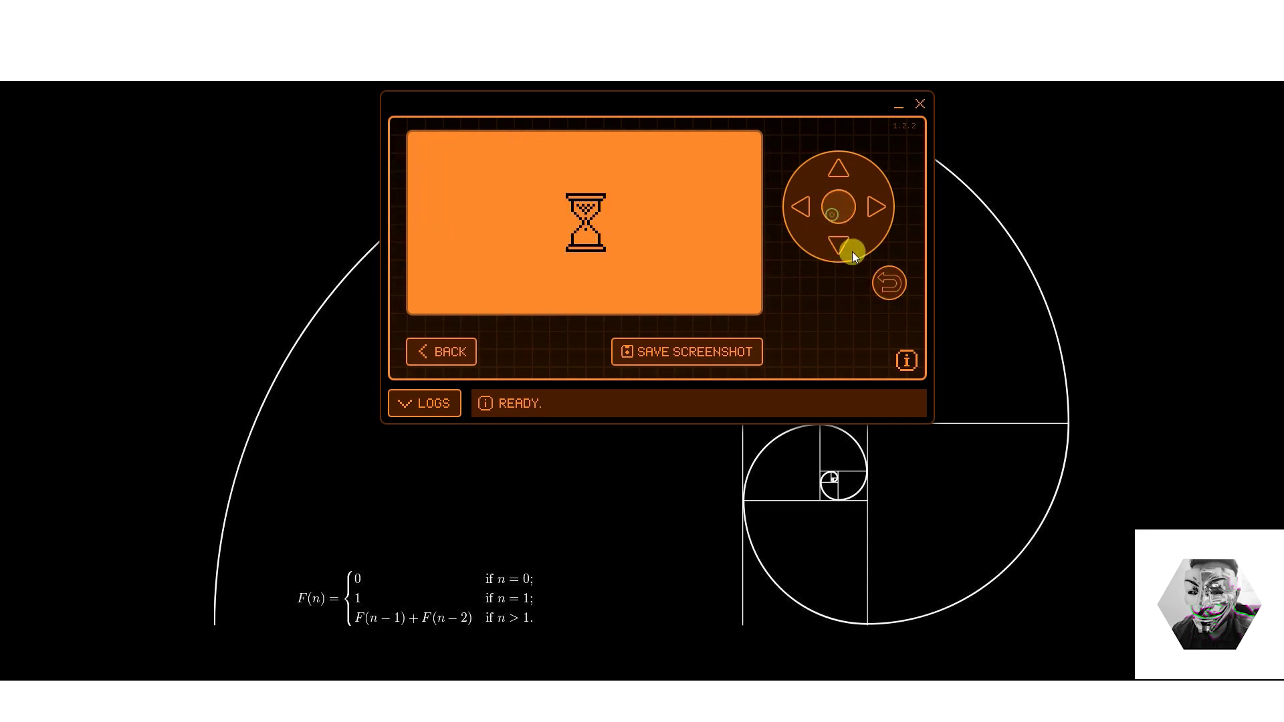
left_click(881, 283)
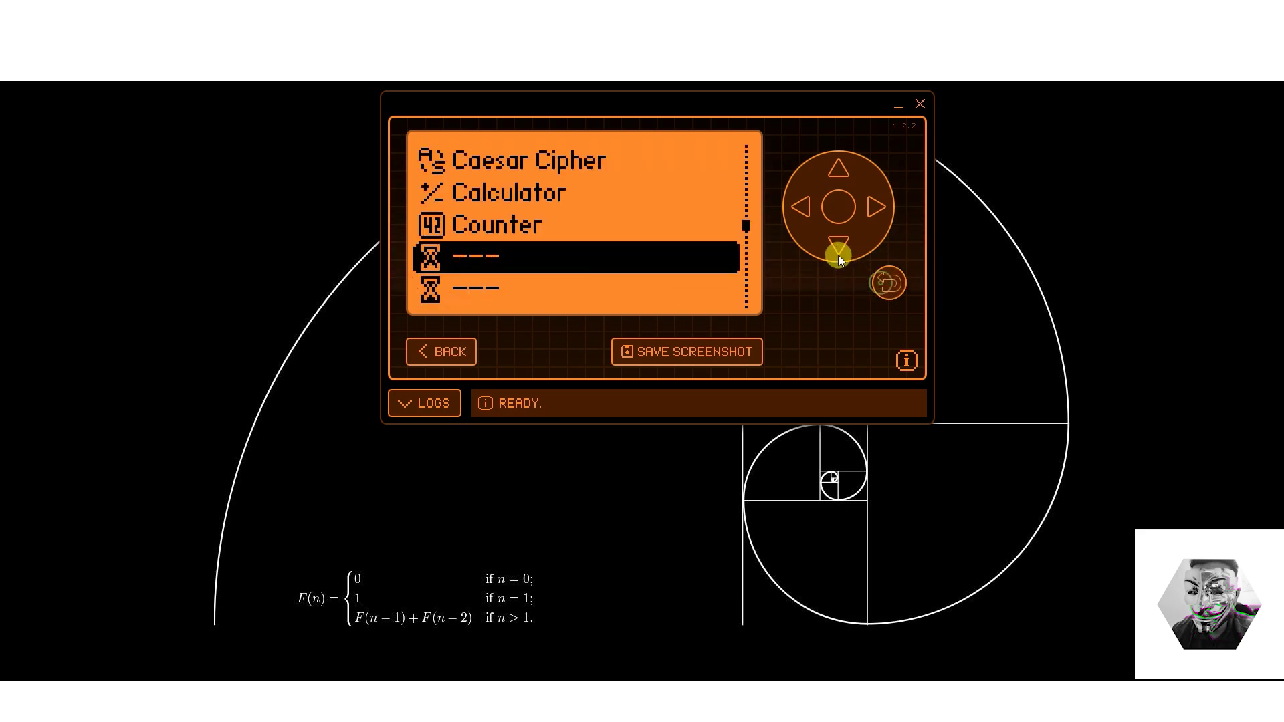
- Open Multi Converter and back out to the app list
left_click(835, 249)
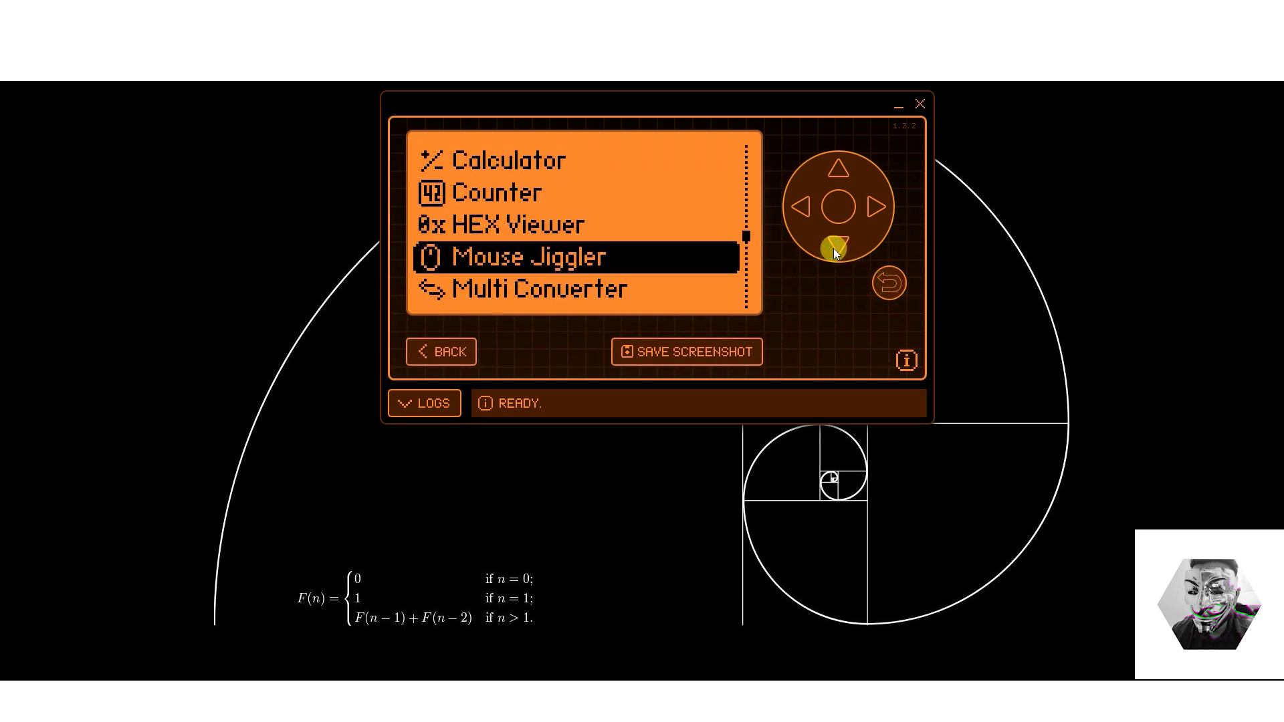
left_click(836, 249)
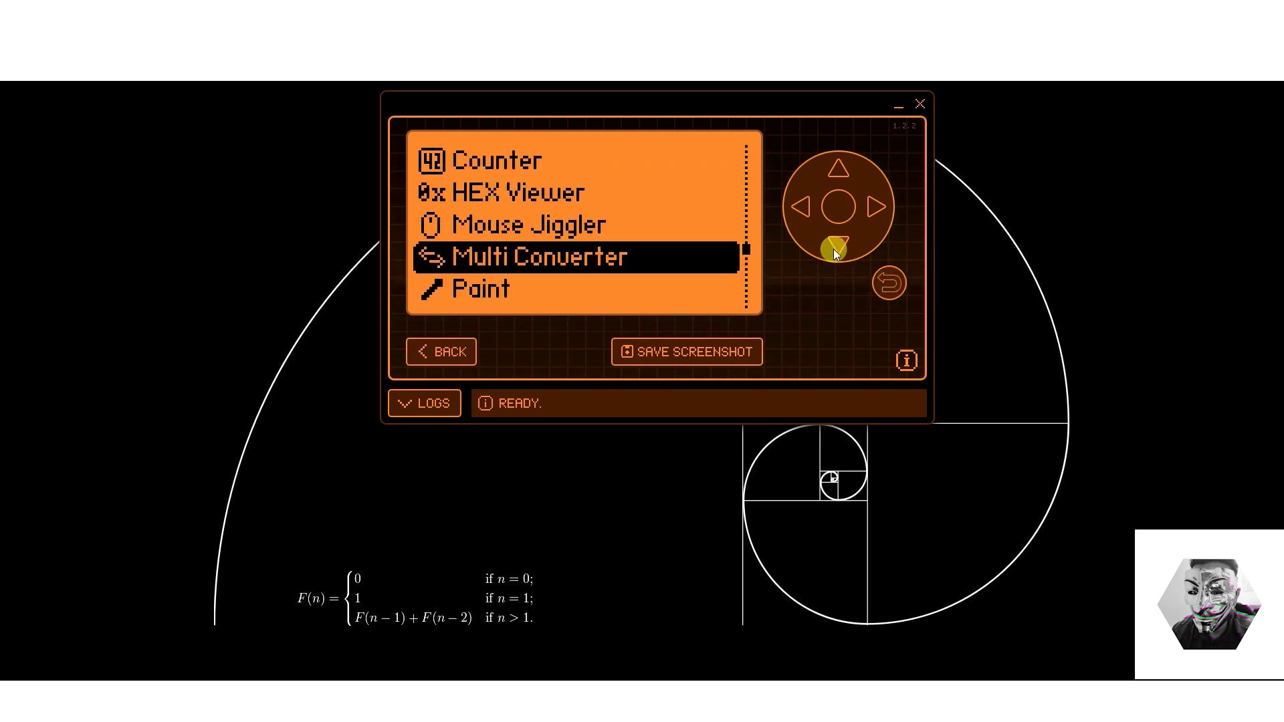
left_click(834, 213)
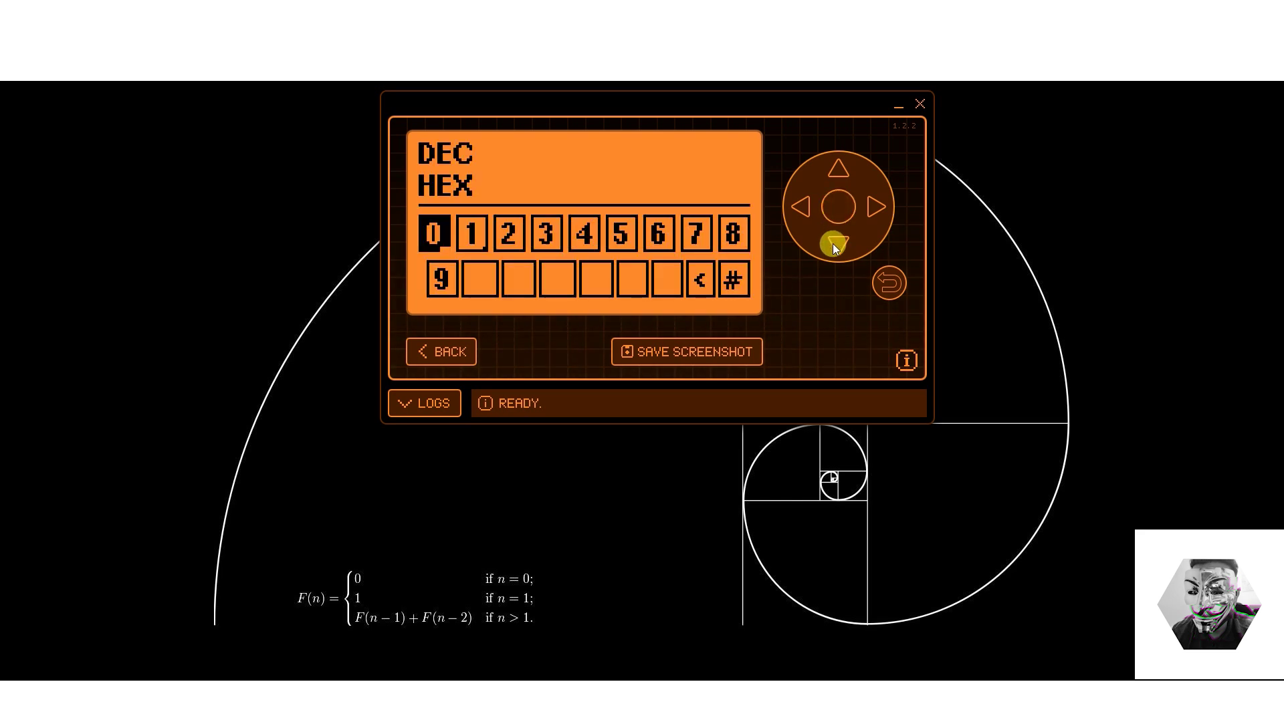
left_click(888, 283)
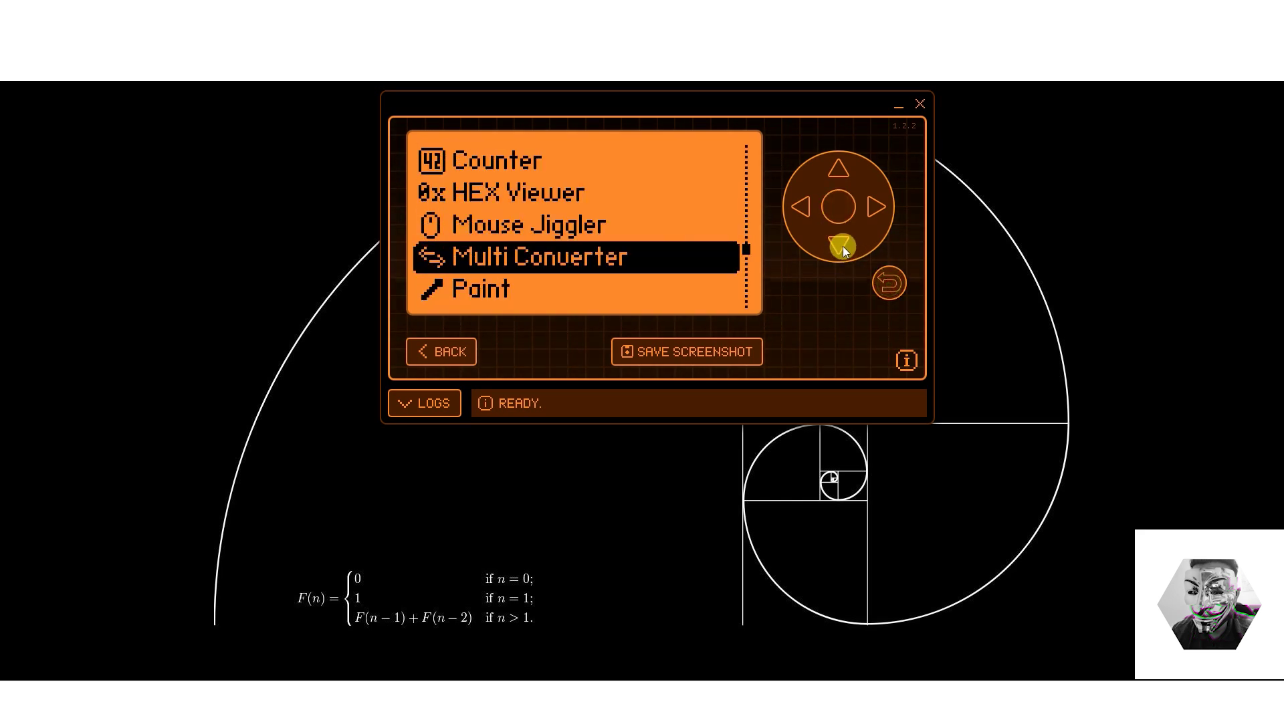
- Open Paint and move the brush around the canvas, then launch USB Keyboard & Mouse
left_click(839, 245)
left_click(832, 213)
left_click(847, 206)
left_click(875, 205)
left_click(875, 205)
left_click(876, 205)
left_click(876, 205)
left_click(841, 239)
left_click(877, 210)
left_click(877, 210)
left_click(878, 209)
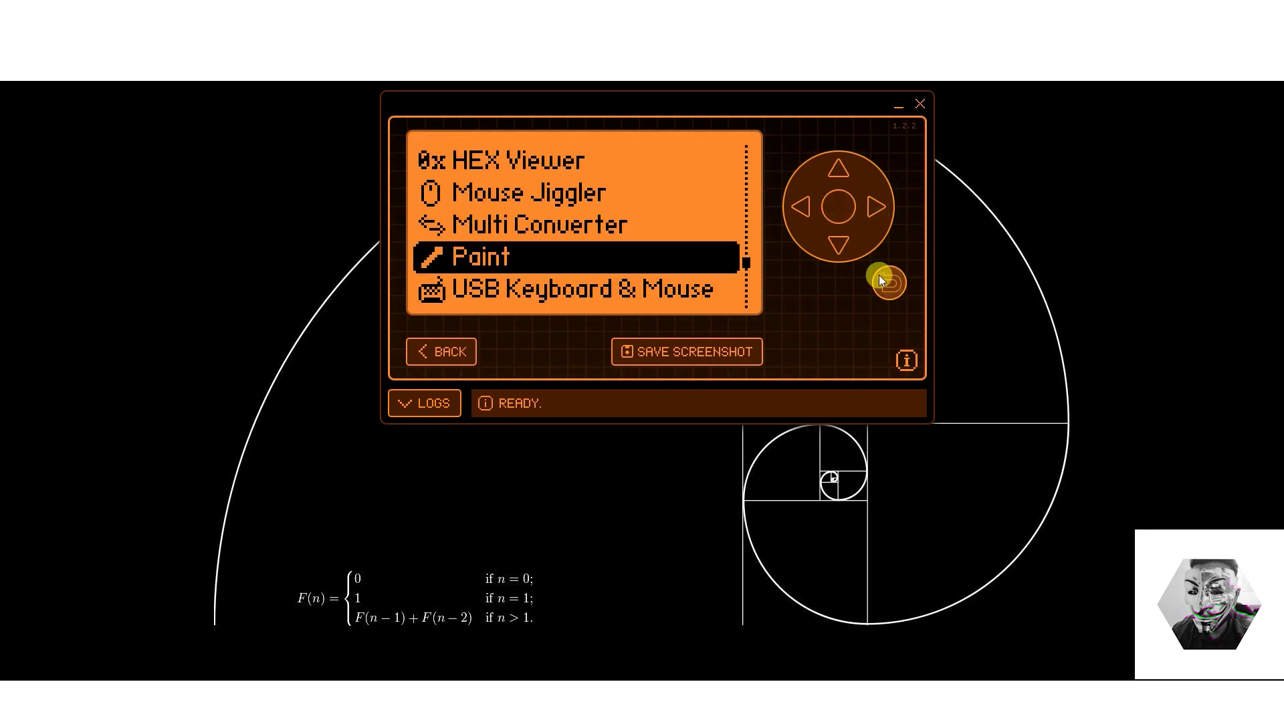
left_click(837, 246)
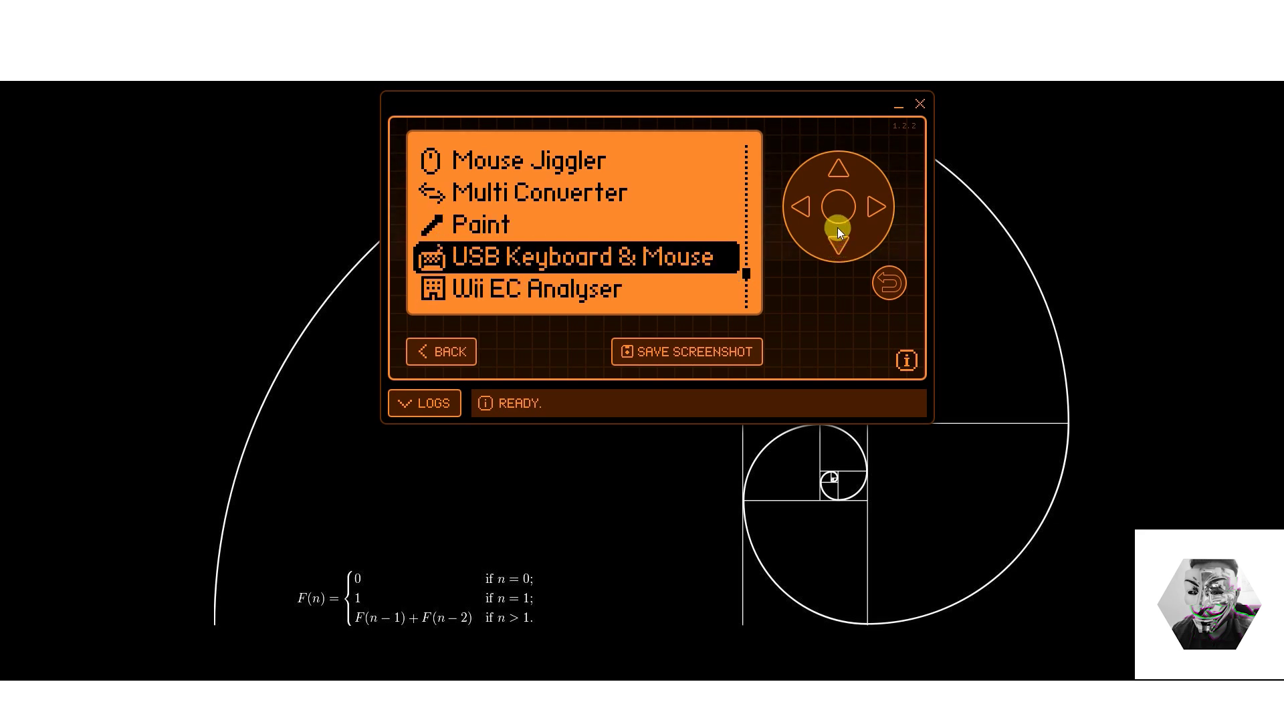
left_click(836, 209)
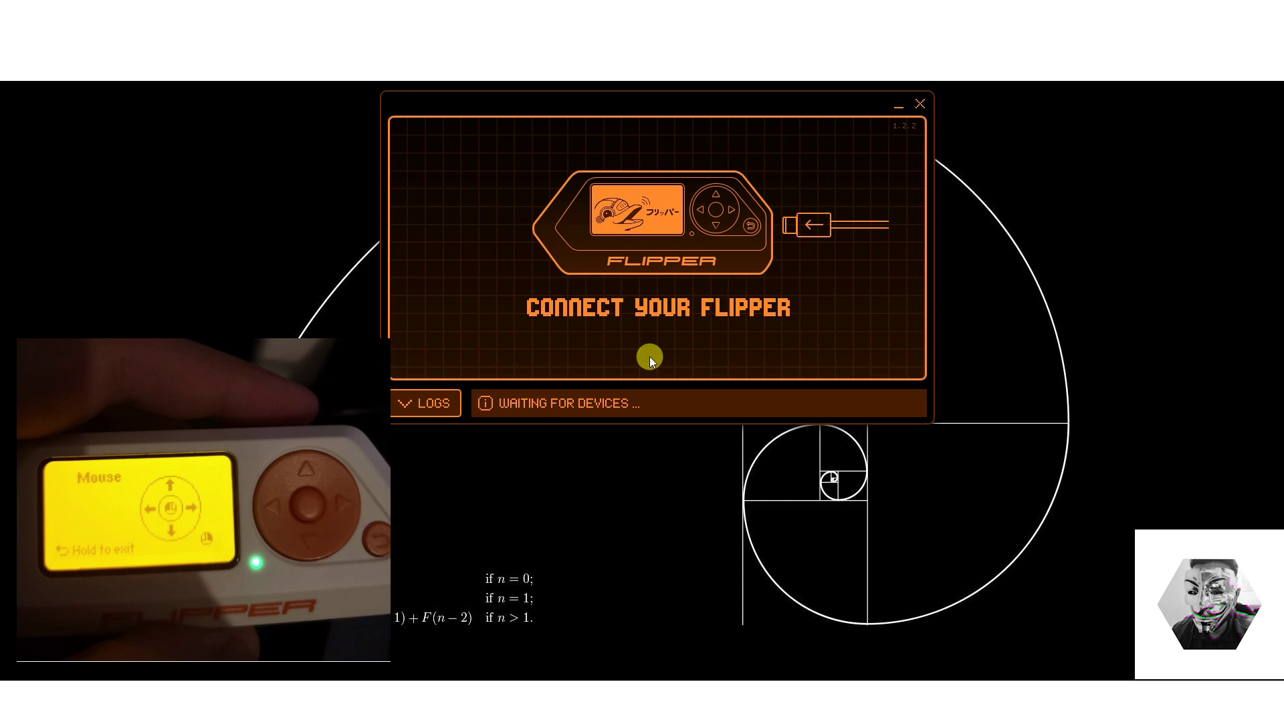
- Launch Wii EC Analyser, then leave it with Music Player selected
left_click(837, 246)
left_click(837, 246)
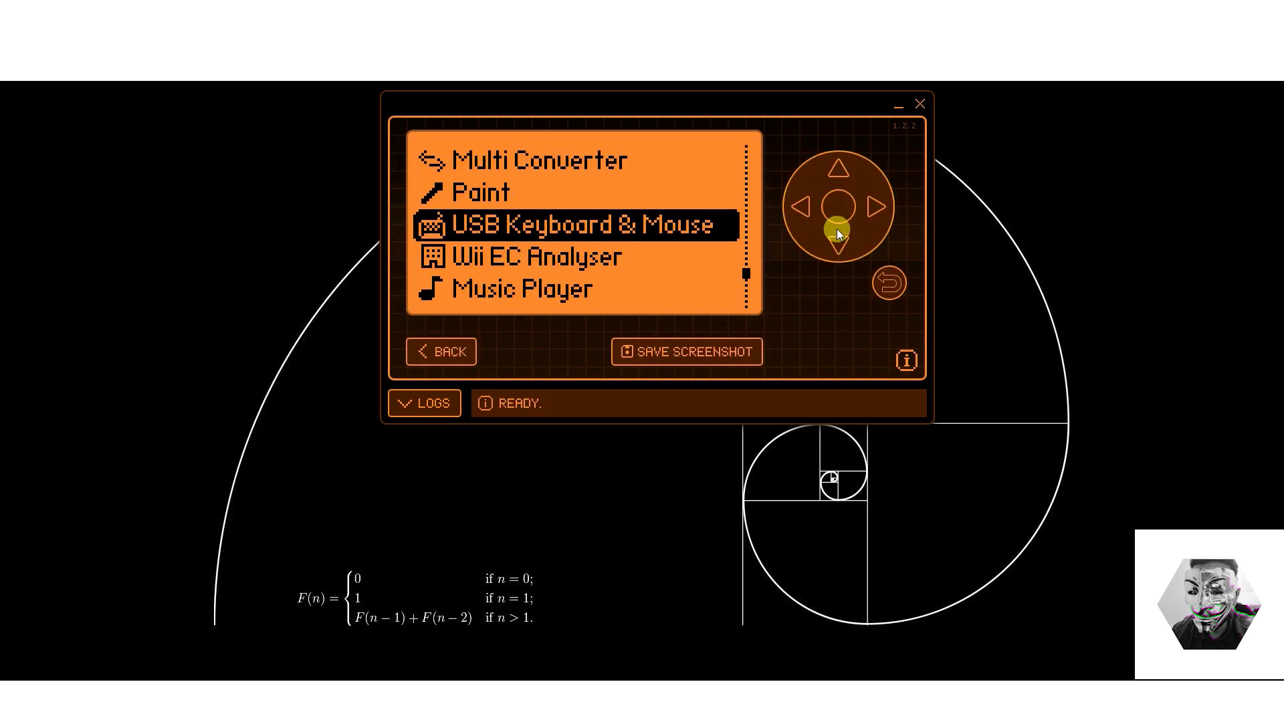
left_click(835, 241)
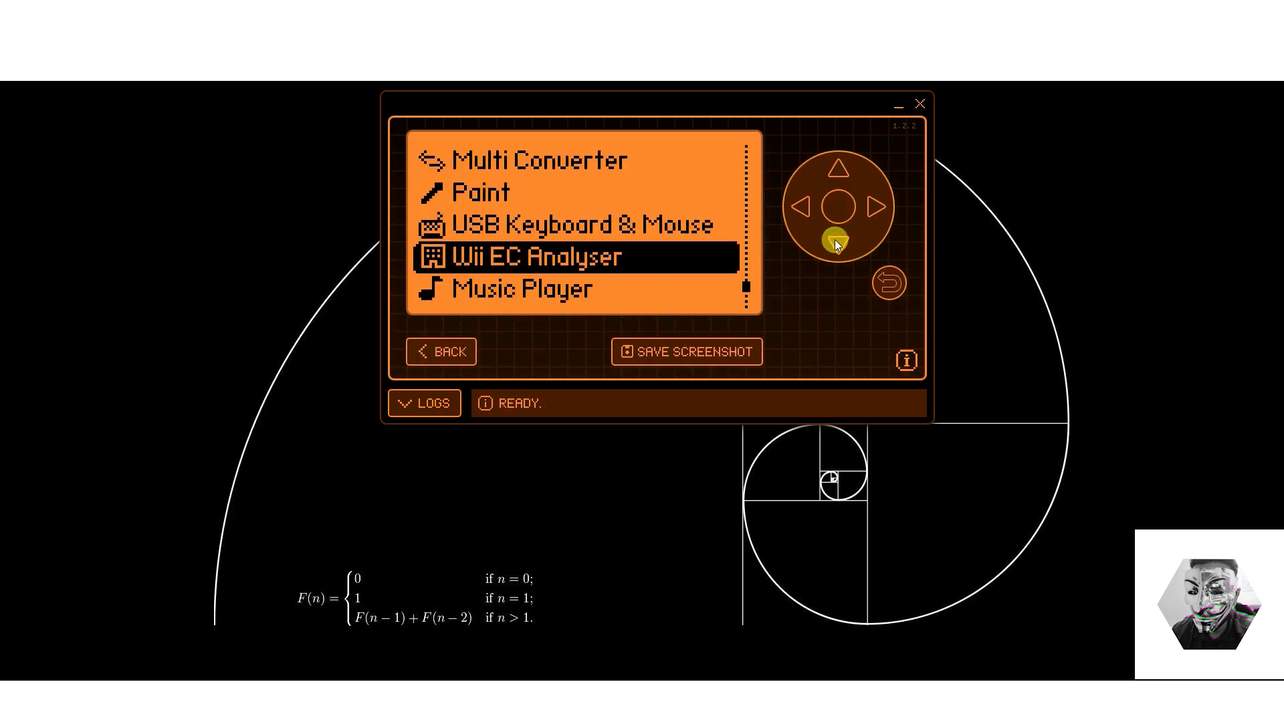
left_click(835, 207)
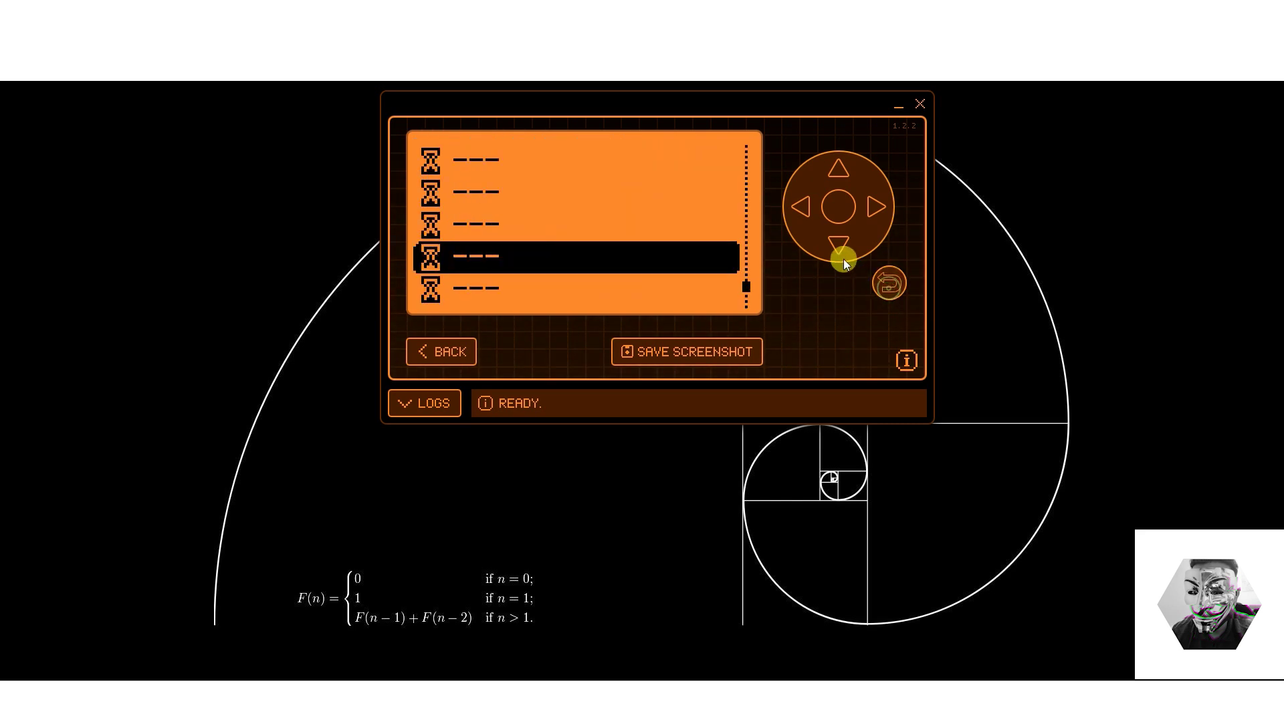
left_click(837, 250)
- Play FF7_Victory_Fanfare in Music Player, then stop it and return to the song list
left_click(835, 215)
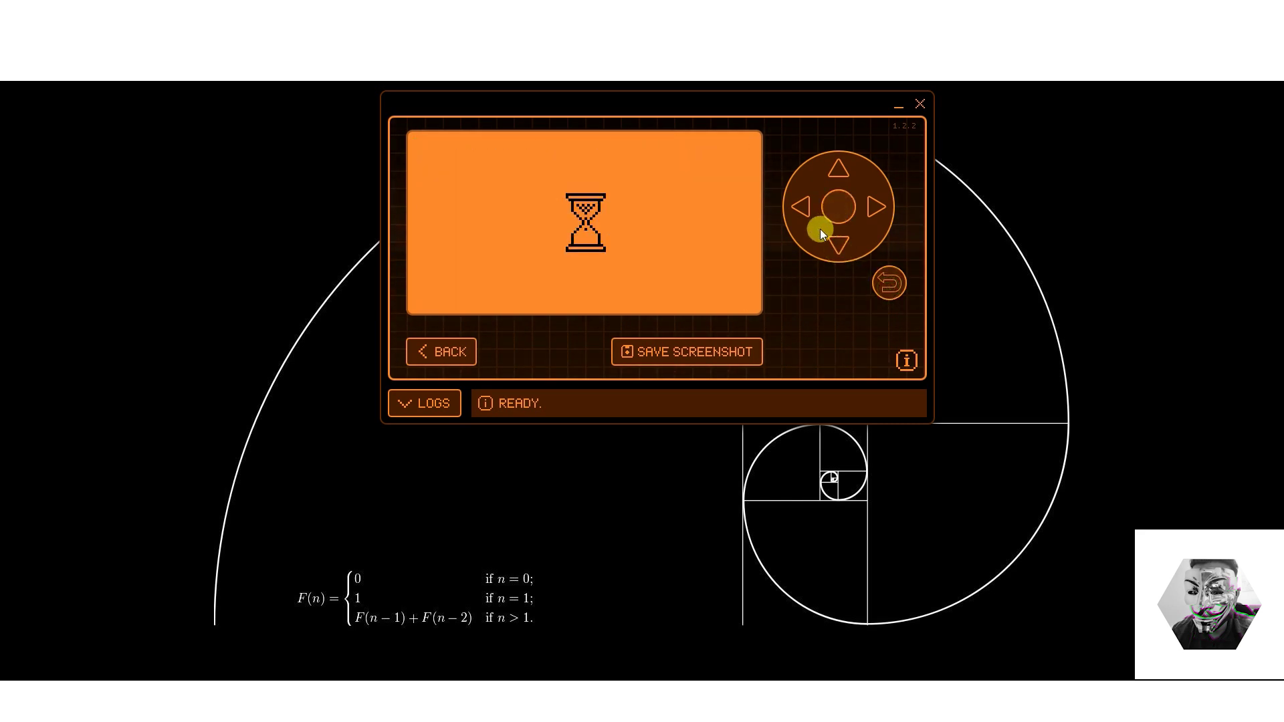
left_click(832, 242)
left_click(831, 242)
left_click(832, 242)
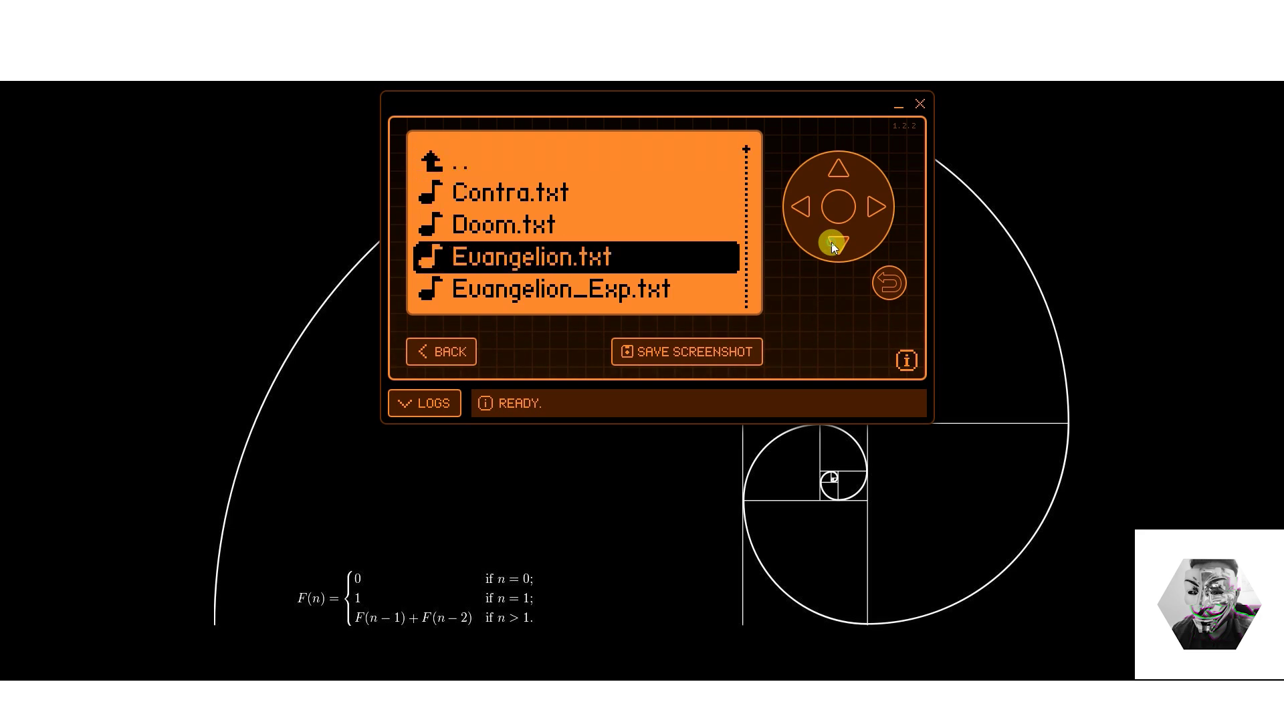
left_click(831, 242)
left_click(832, 242)
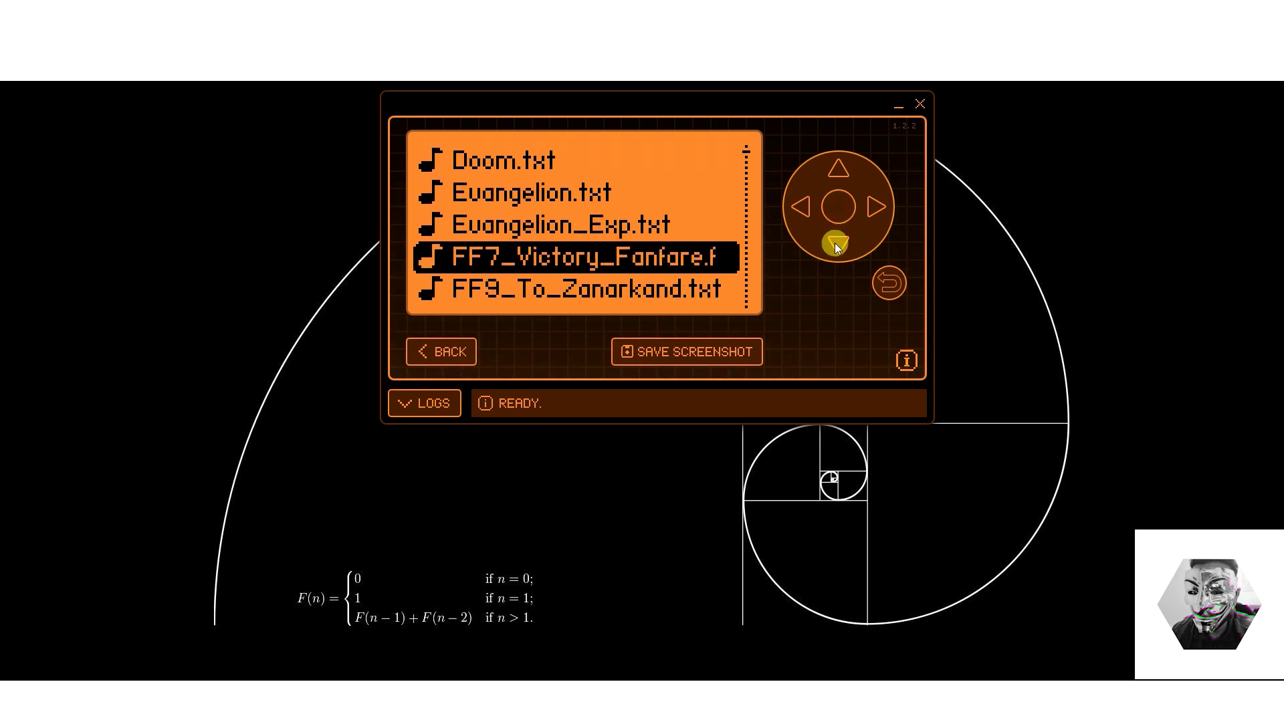
left_click(833, 203)
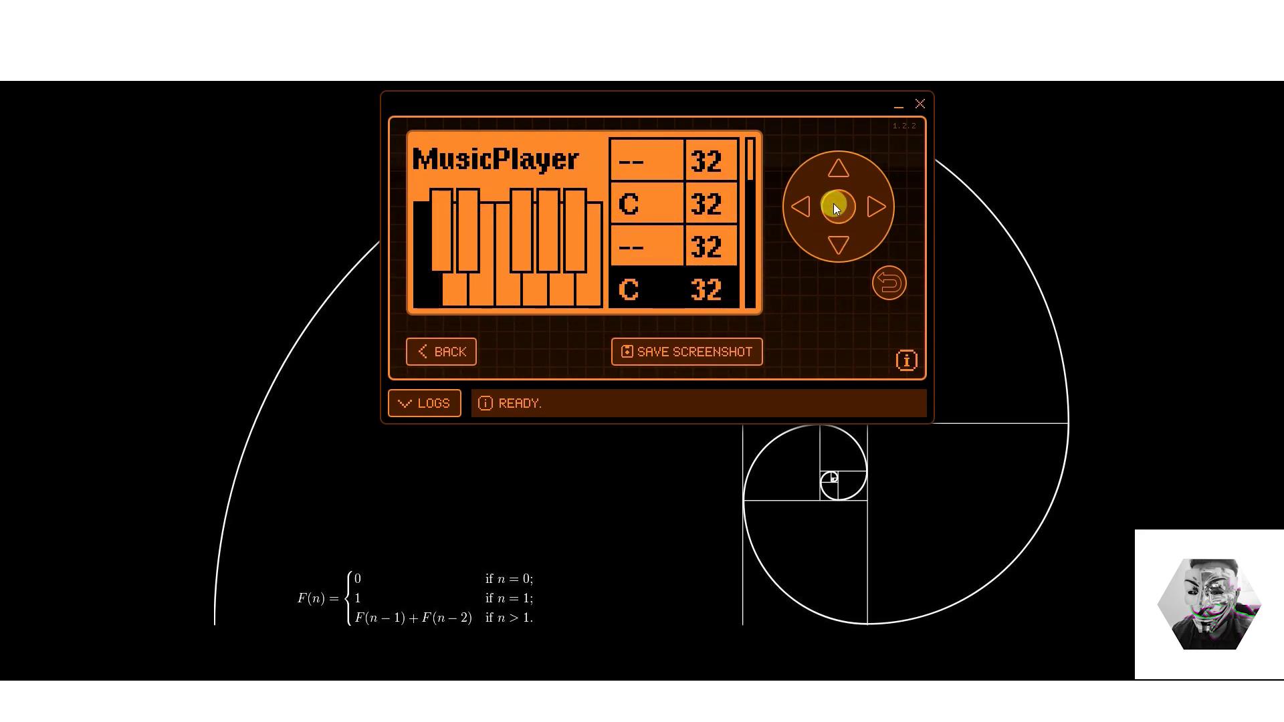
left_click(880, 291)
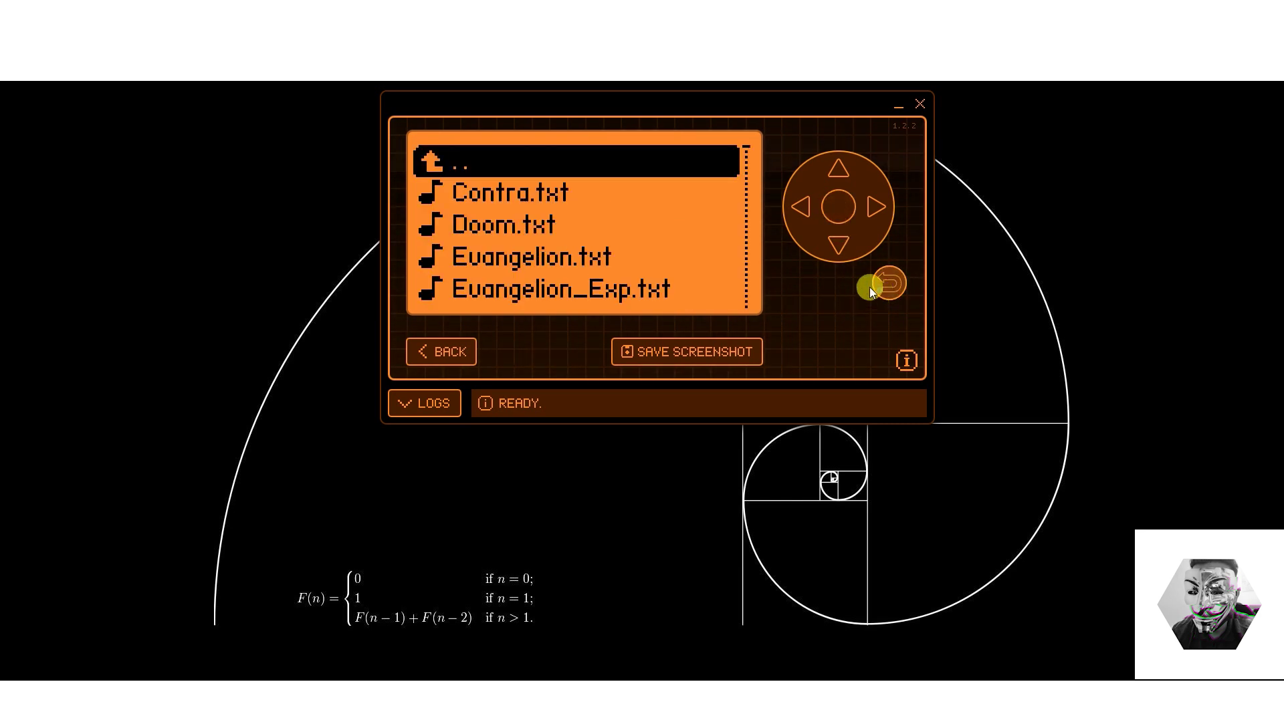
- Back out to the app folder list and open the Music folder
left_click(870, 286)
left_click(837, 244)
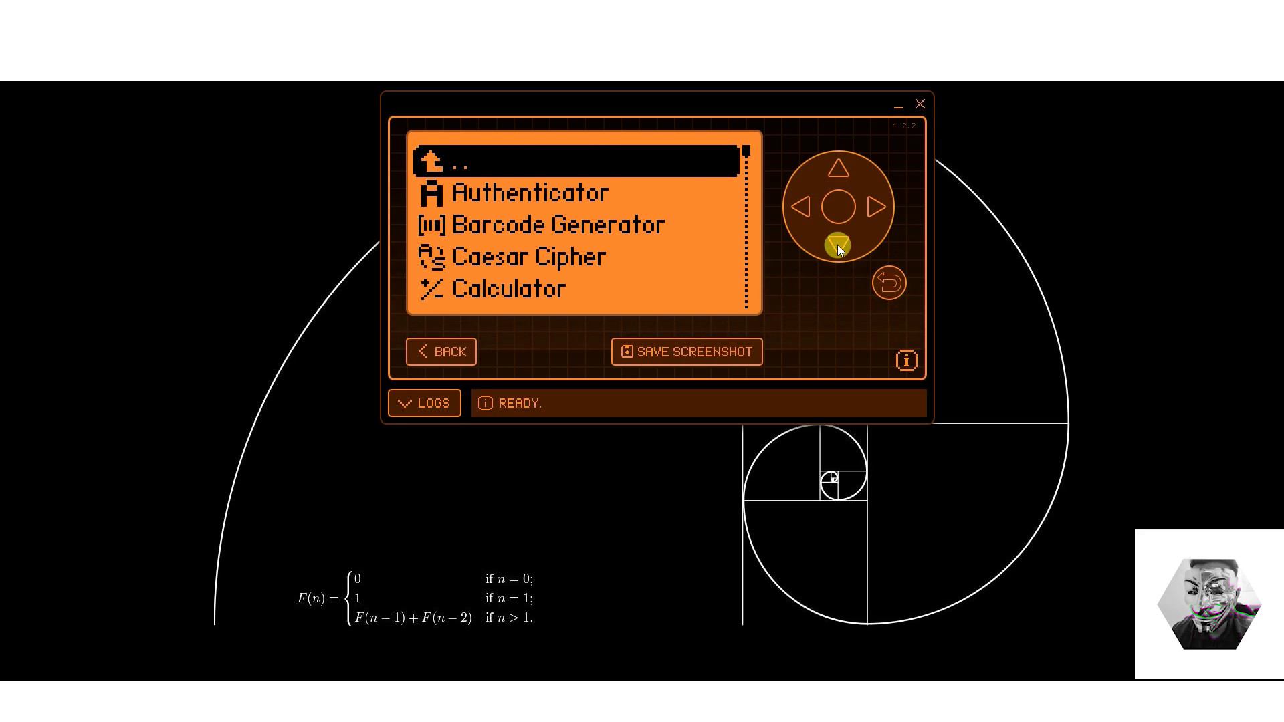
left_click(880, 279)
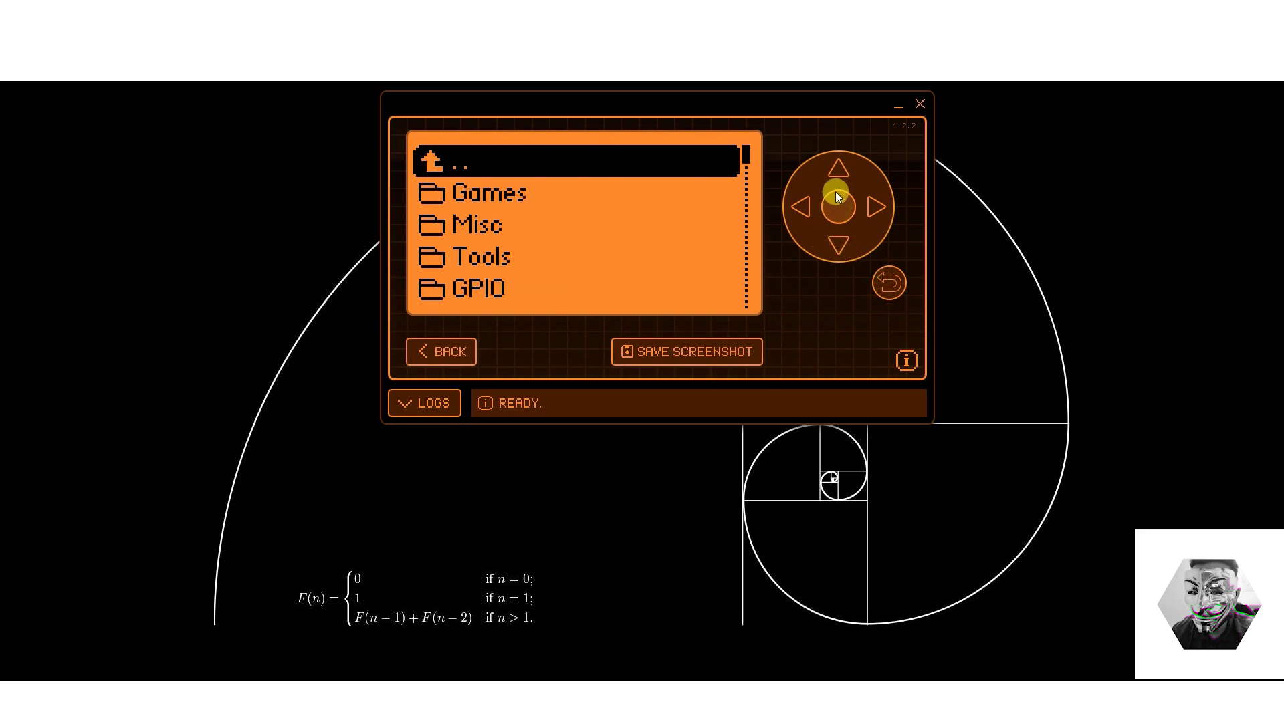
left_click(831, 240)
left_click(831, 239)
left_click(831, 239)
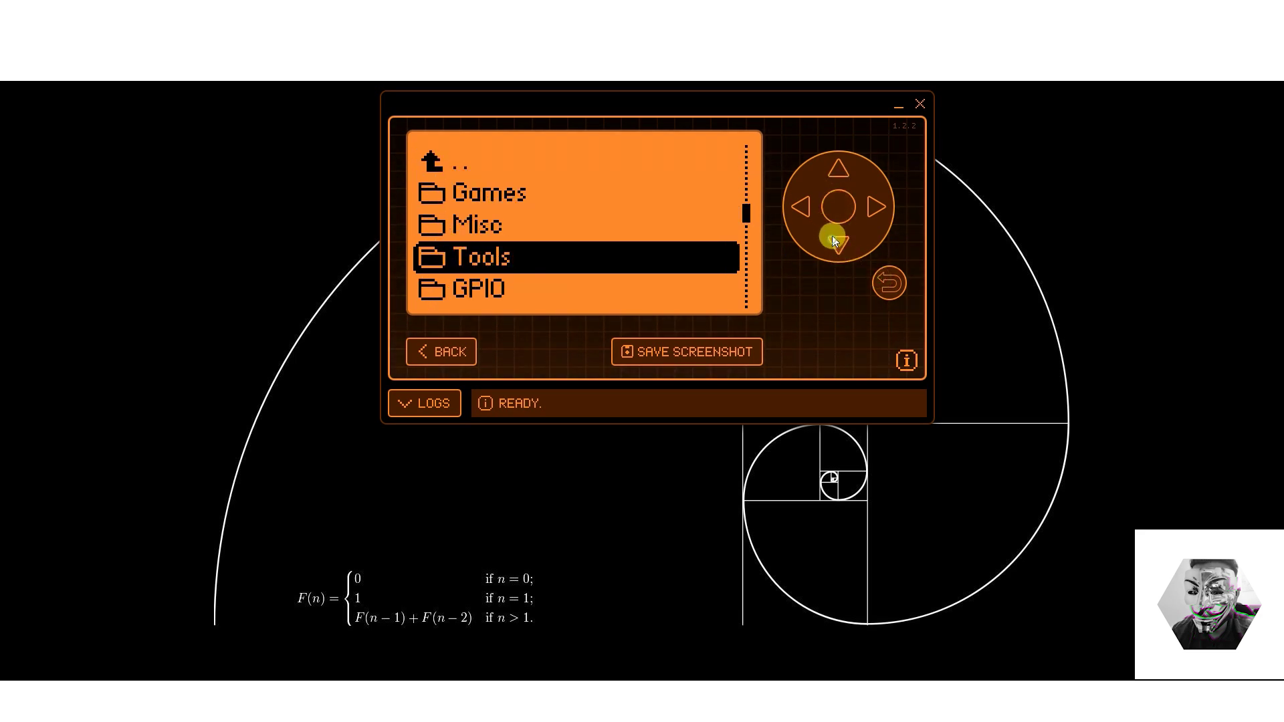
left_click(832, 234)
left_click(834, 238)
left_click(832, 214)
- Launch Ocarina, play a series of notes on the D-pad, then exit
left_click(831, 245)
left_click(831, 245)
left_click(832, 245)
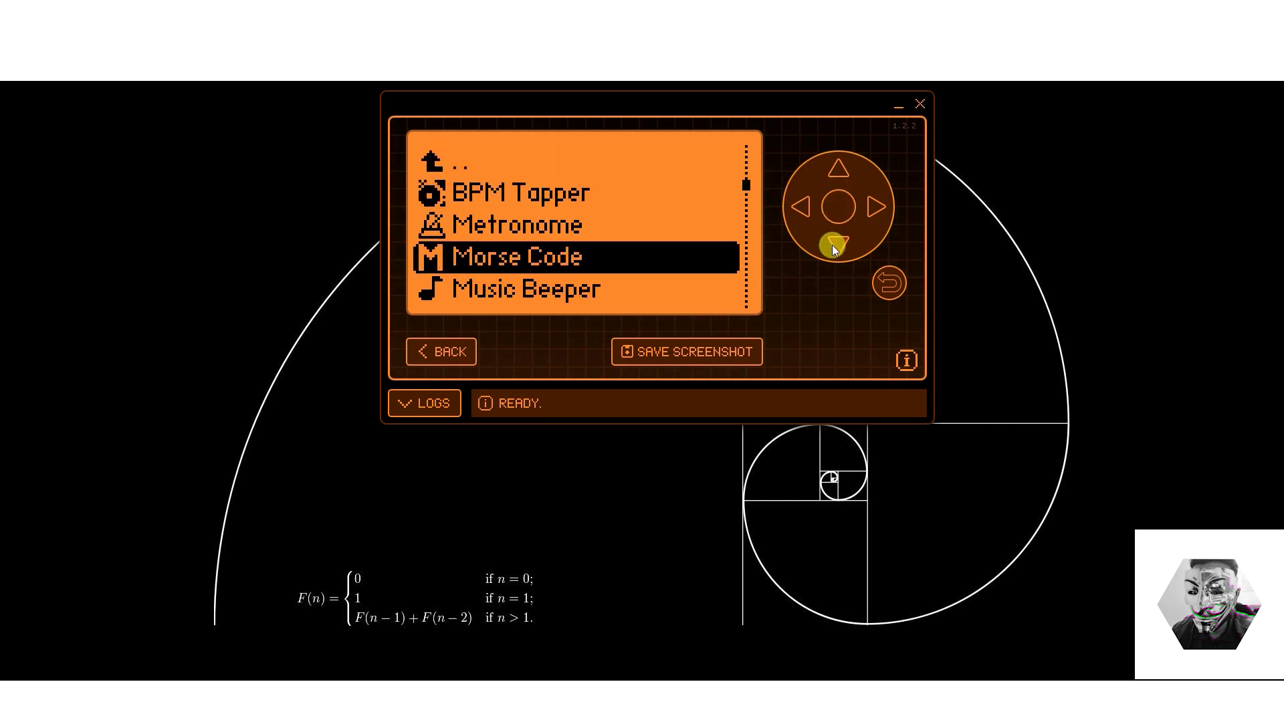
left_click(832, 244)
left_click(831, 245)
left_click(829, 211)
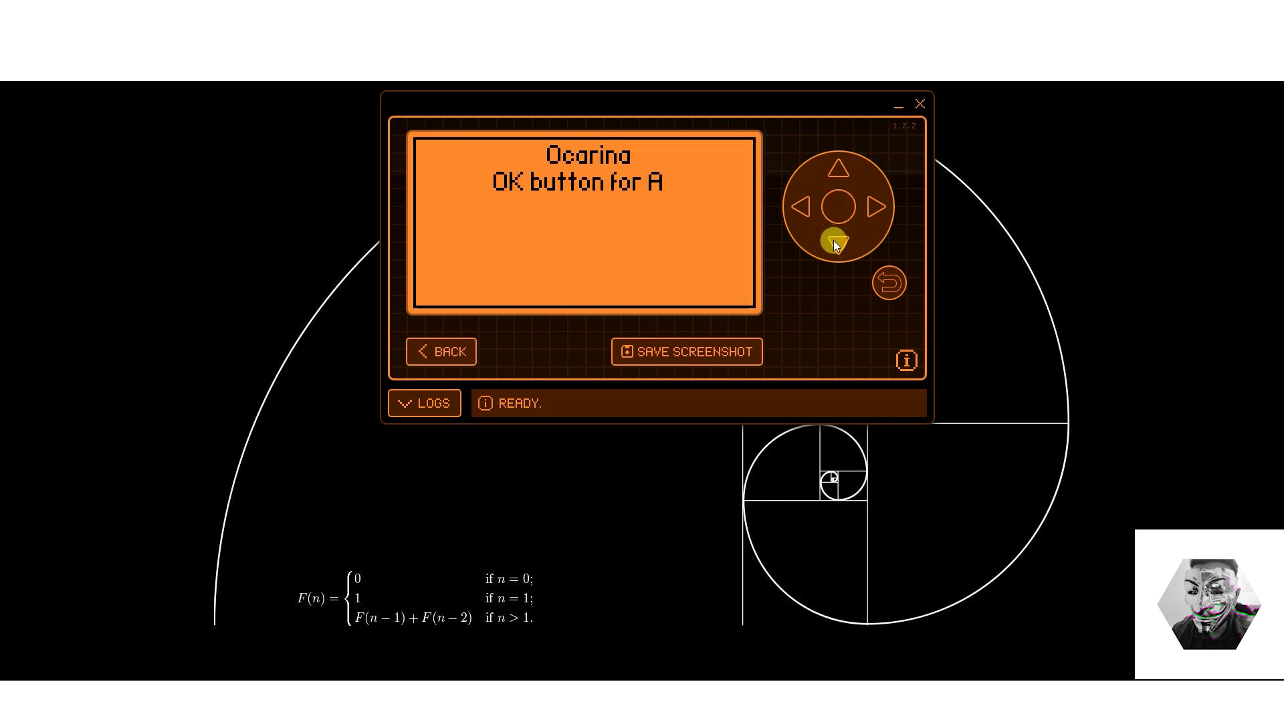
left_click(879, 211)
left_click(839, 244)
left_click(877, 206)
left_click(837, 243)
left_click(790, 206)
left_click(879, 200)
left_click(840, 231)
left_click(799, 204)
left_click(829, 244)
left_click(891, 282)
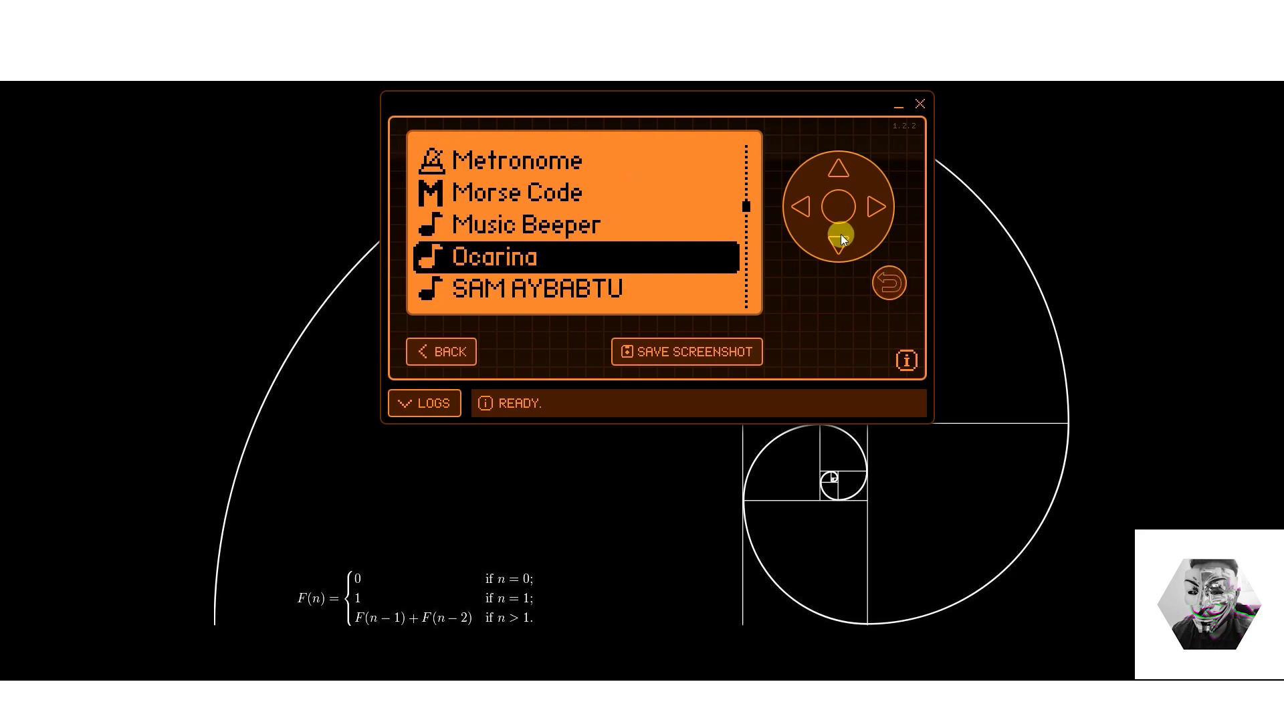
- Play the SAM NO and SAM WTF speech clips
left_click(839, 237)
left_click(835, 244)
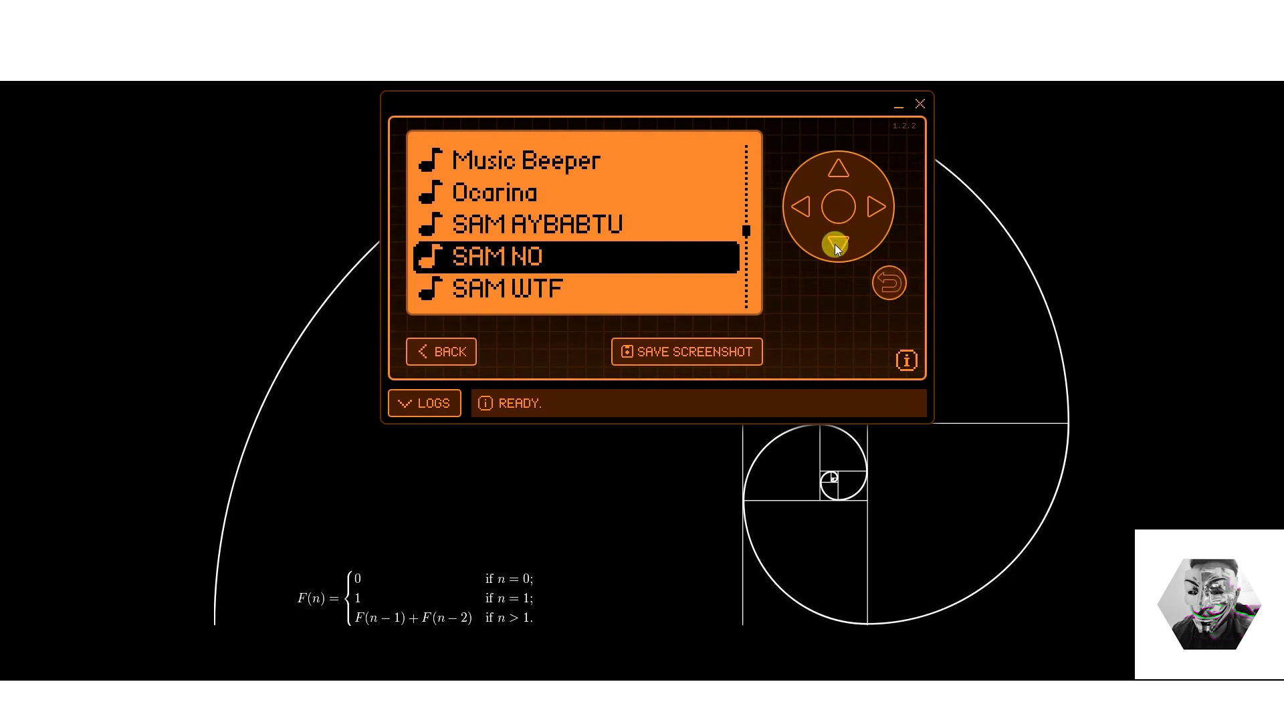
left_click(837, 213)
left_click(876, 274)
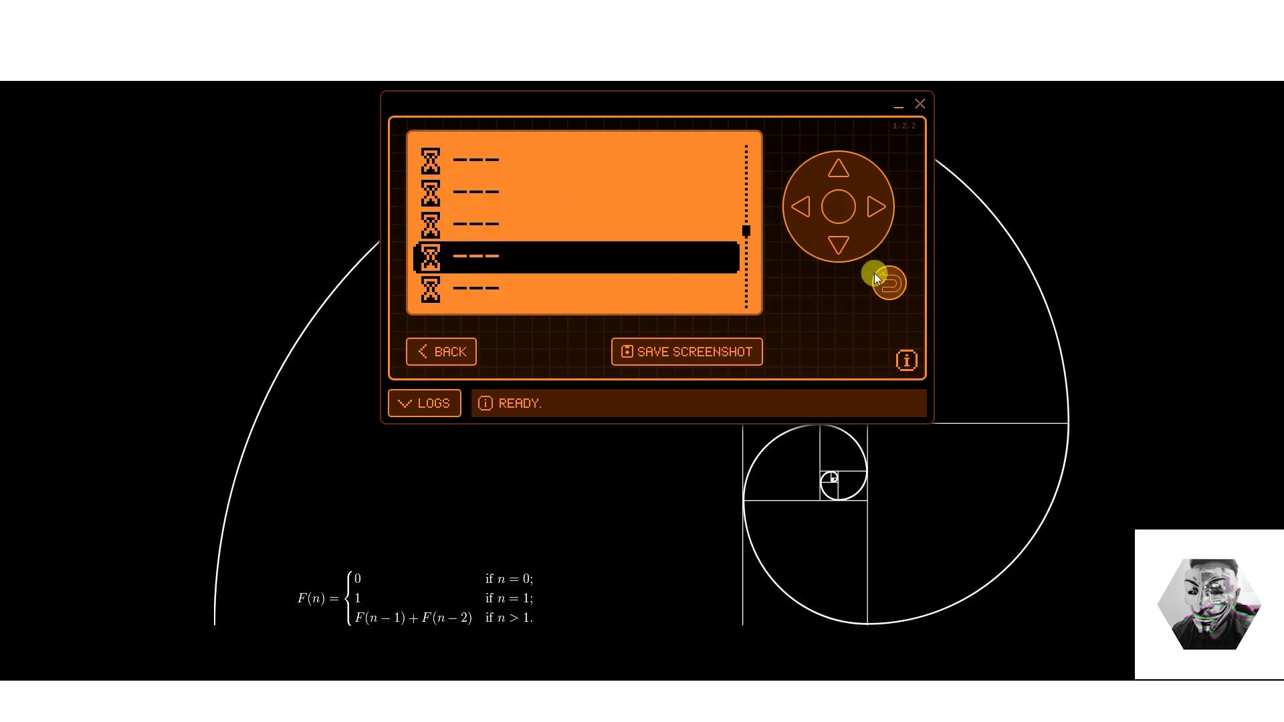
left_click(838, 243)
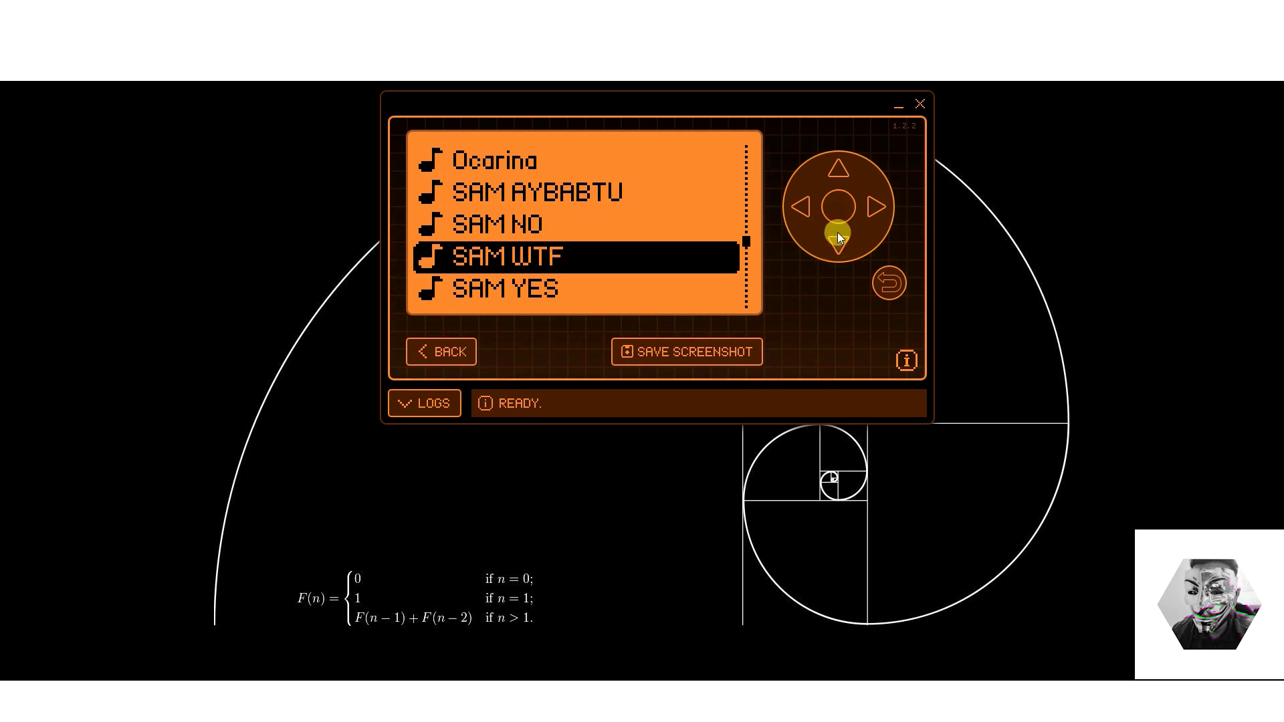
left_click(839, 212)
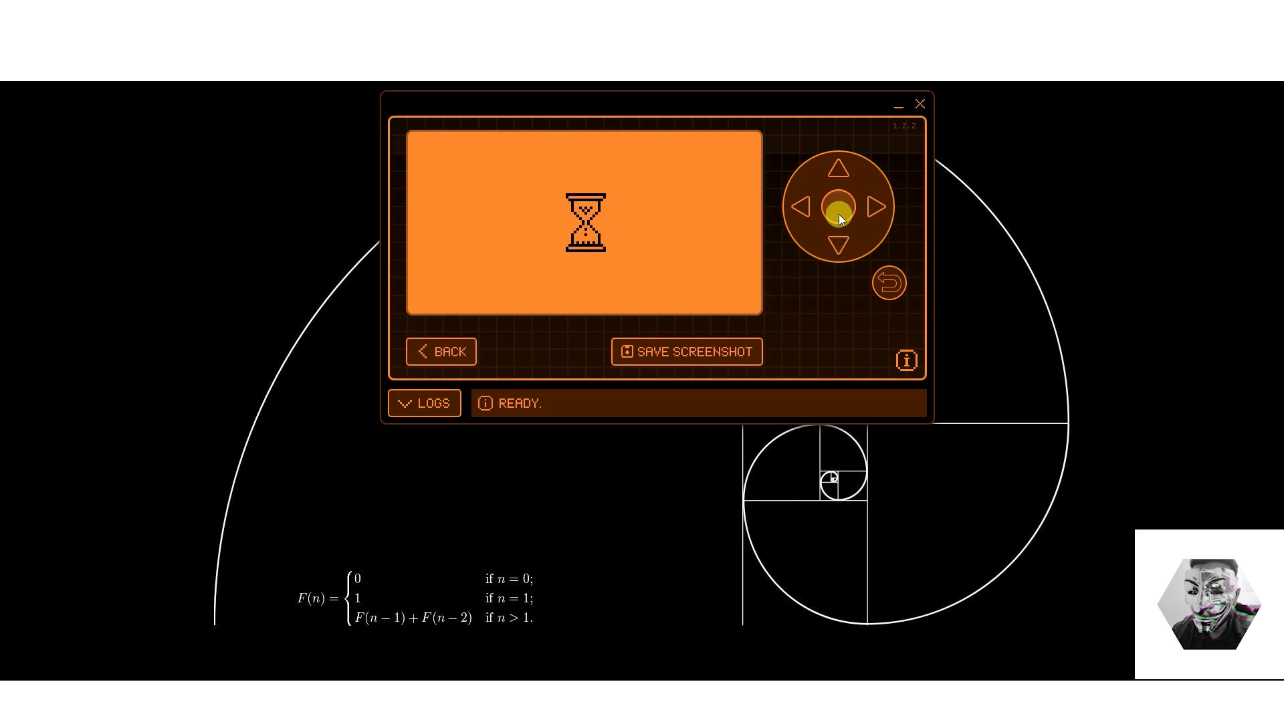
- Open WAV Player and leave its empty WAV folder
left_click(839, 245)
left_click(840, 245)
left_click(840, 245)
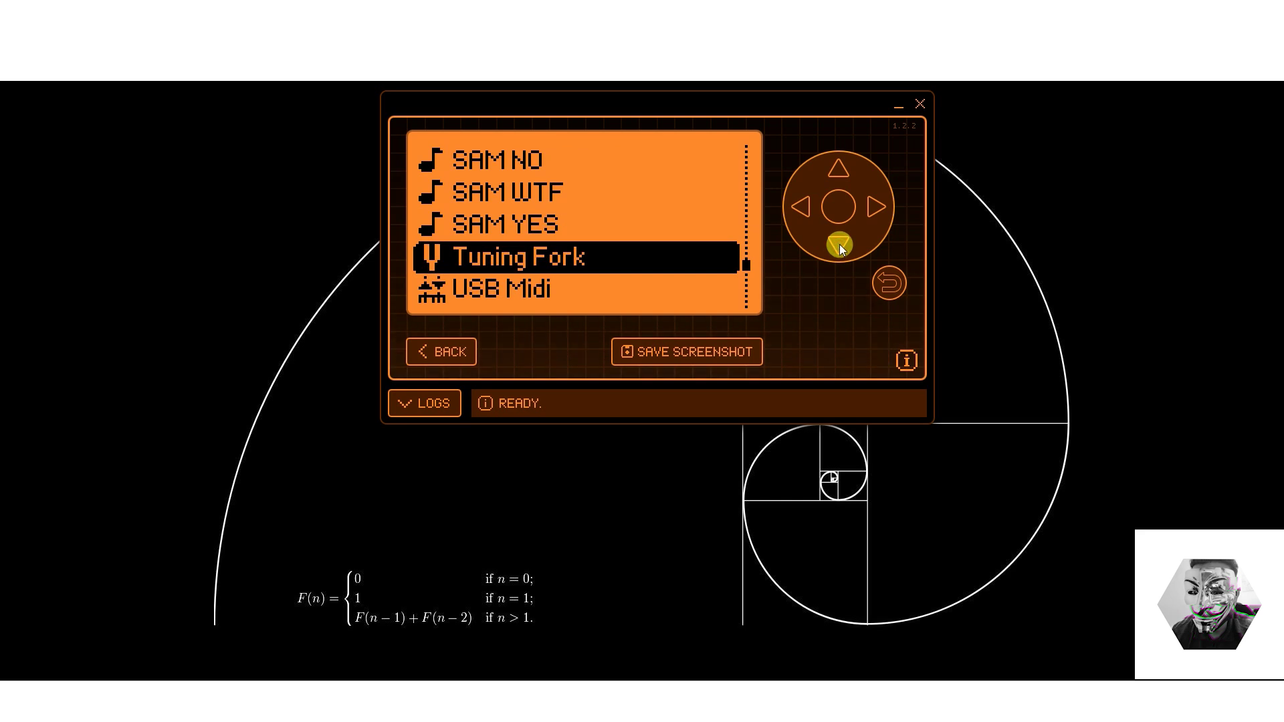
left_click(840, 244)
left_click(840, 243)
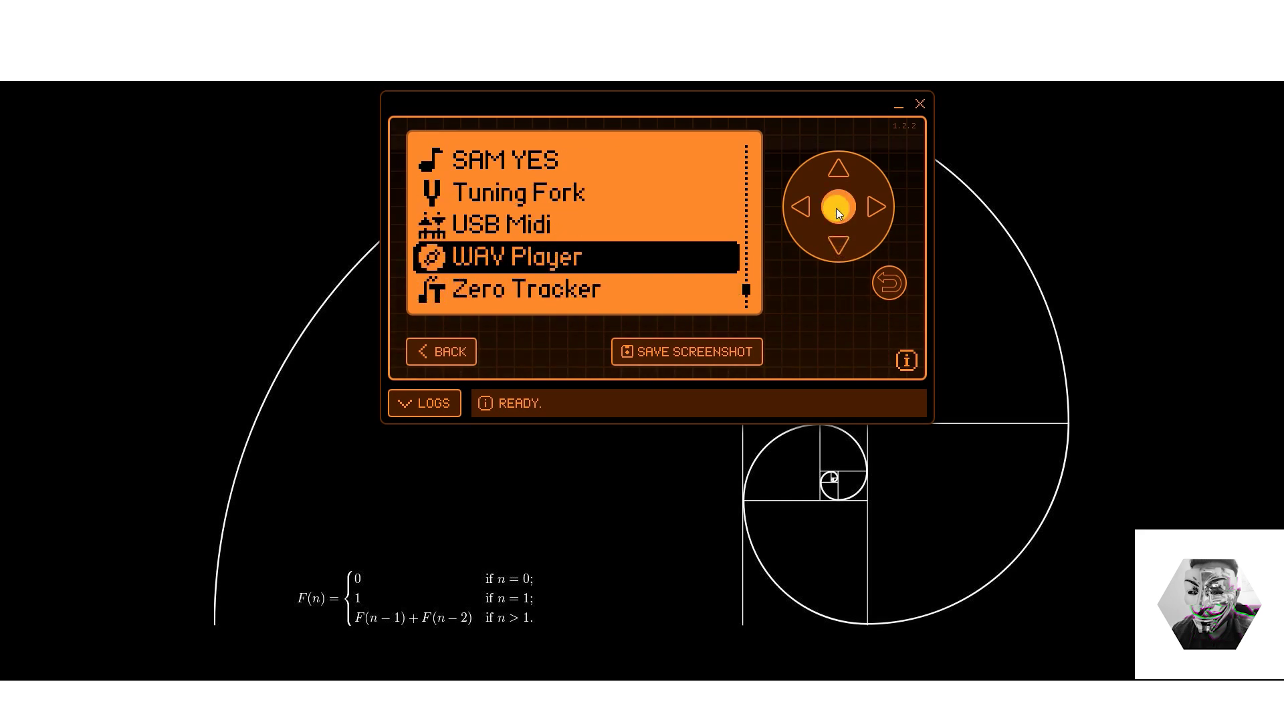
left_click(835, 207)
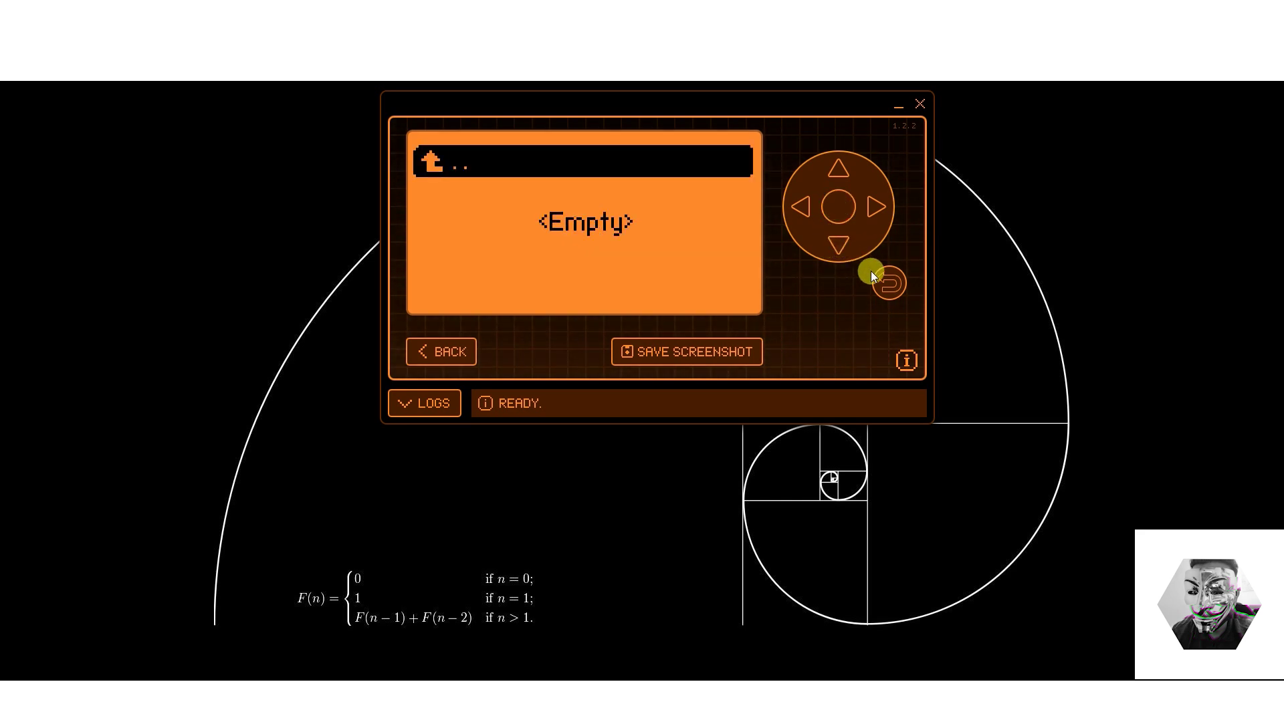
left_click(884, 283)
- Run Zero Tracker's tune, then return to the app folder list
left_click(833, 242)
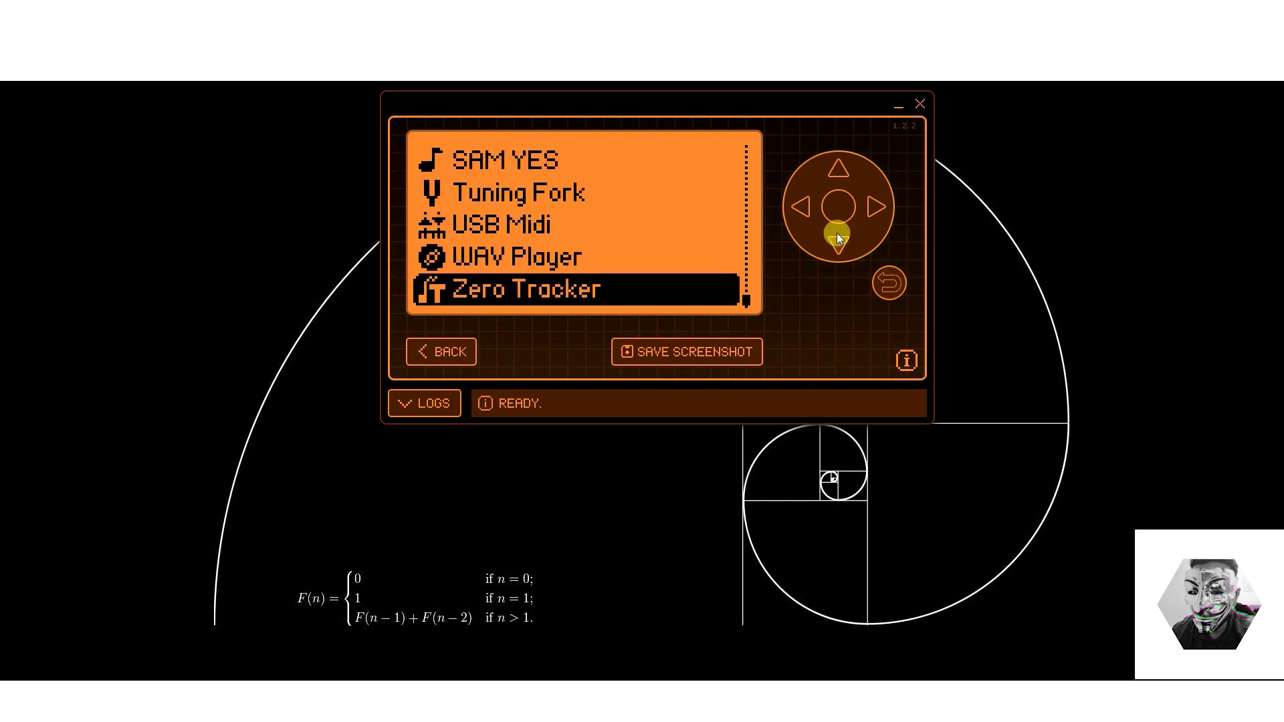
left_click(833, 215)
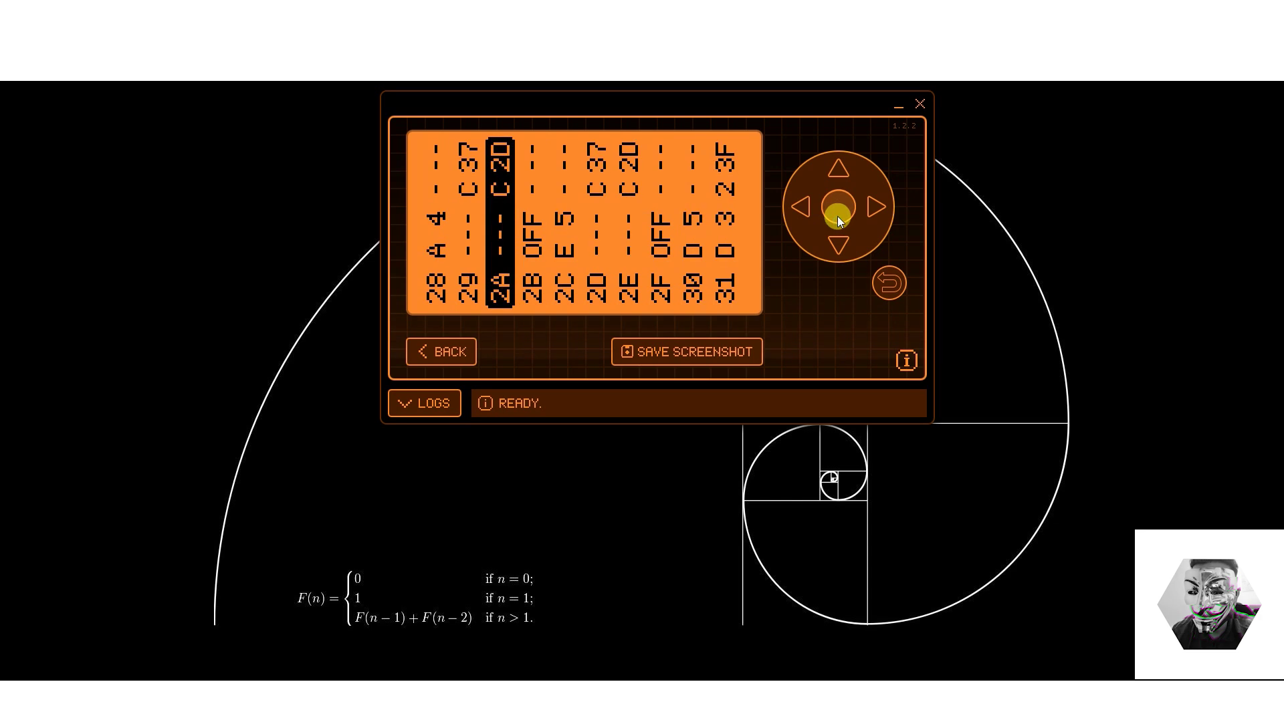
left_click(888, 284)
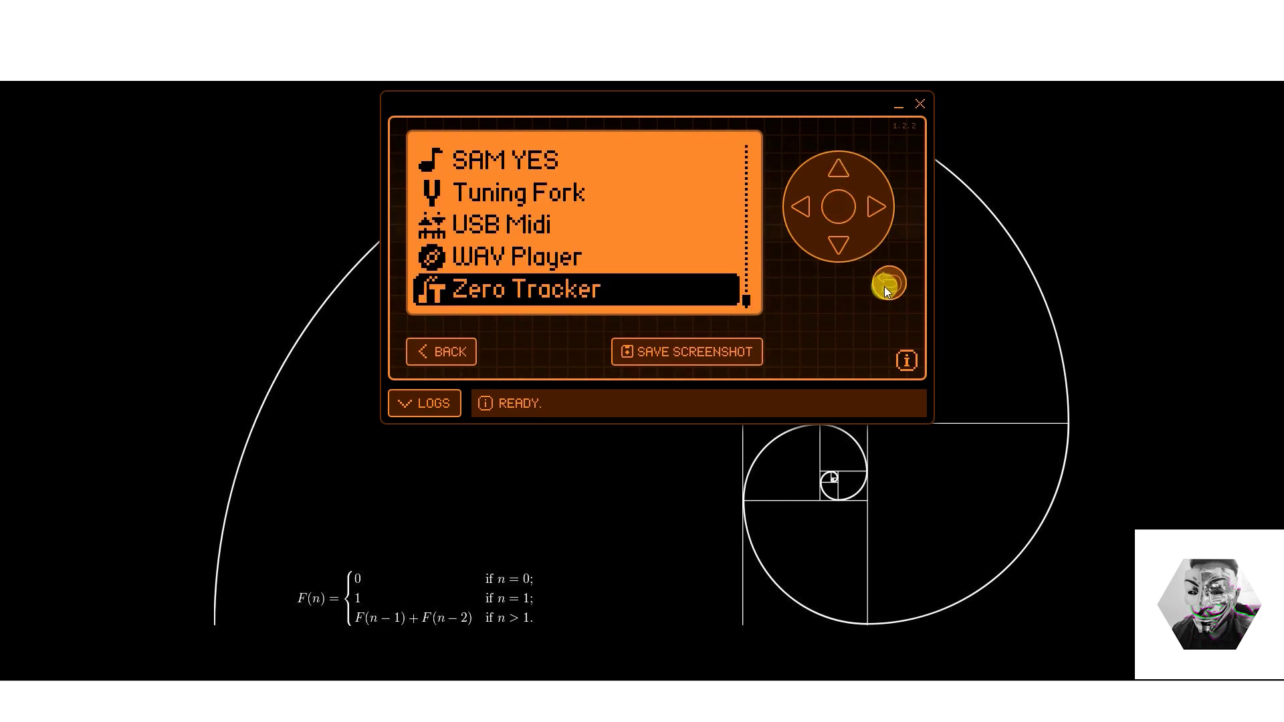
left_click(886, 286)
- Open the Tools folder from the app folder list
left_click(835, 244)
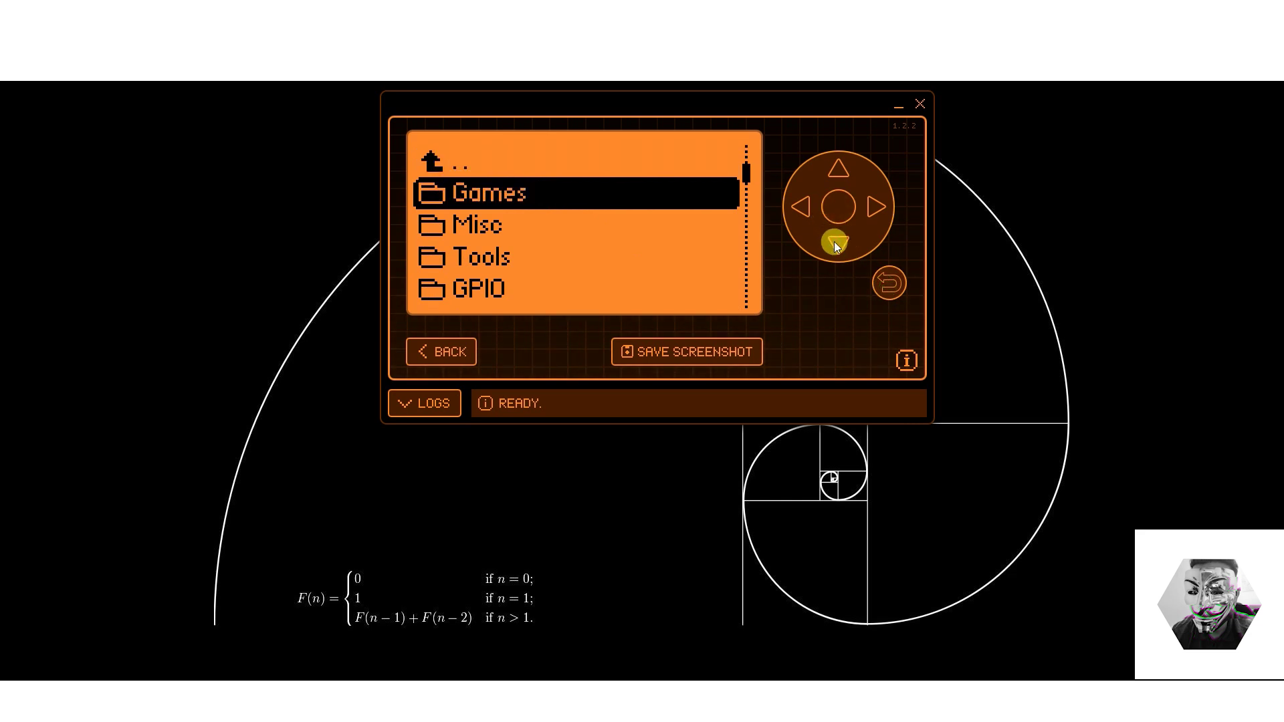
left_click(835, 244)
left_click(835, 244)
left_click(834, 244)
left_click(835, 244)
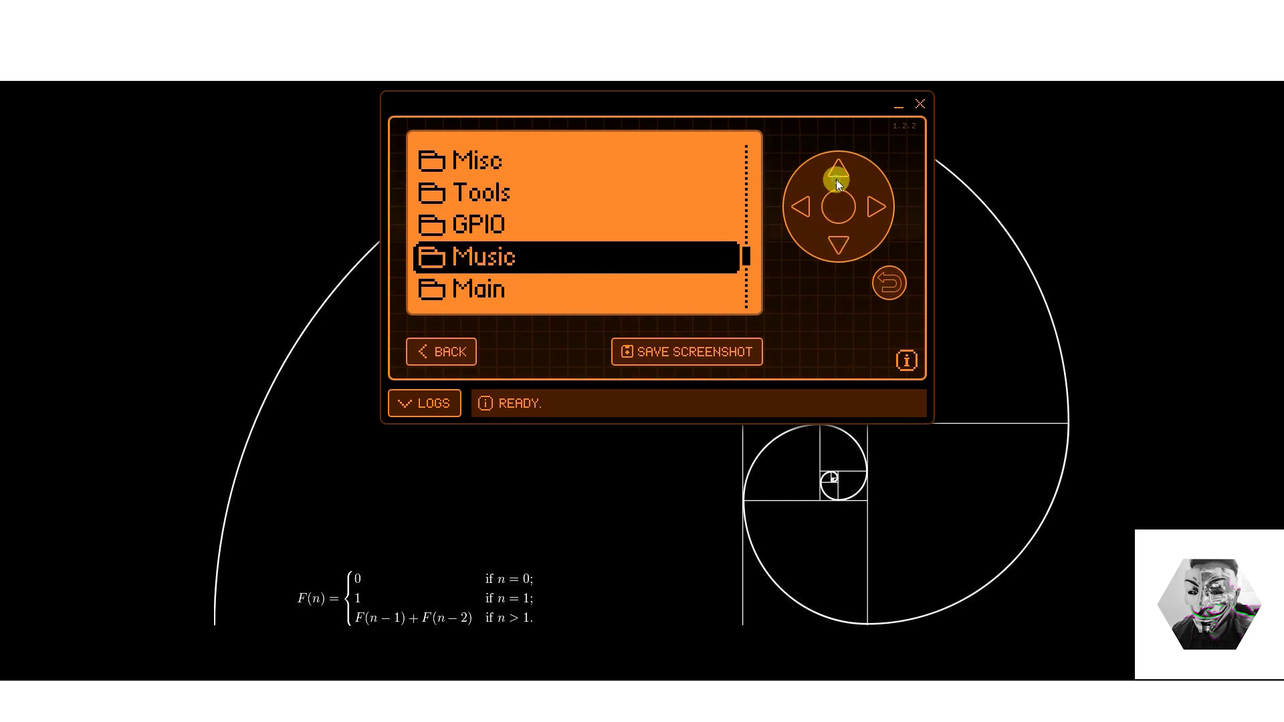
left_click(835, 182)
left_click(836, 172)
left_click(832, 205)
- Find DTMF Dolphin in the Tools list and launch it
left_click(836, 242)
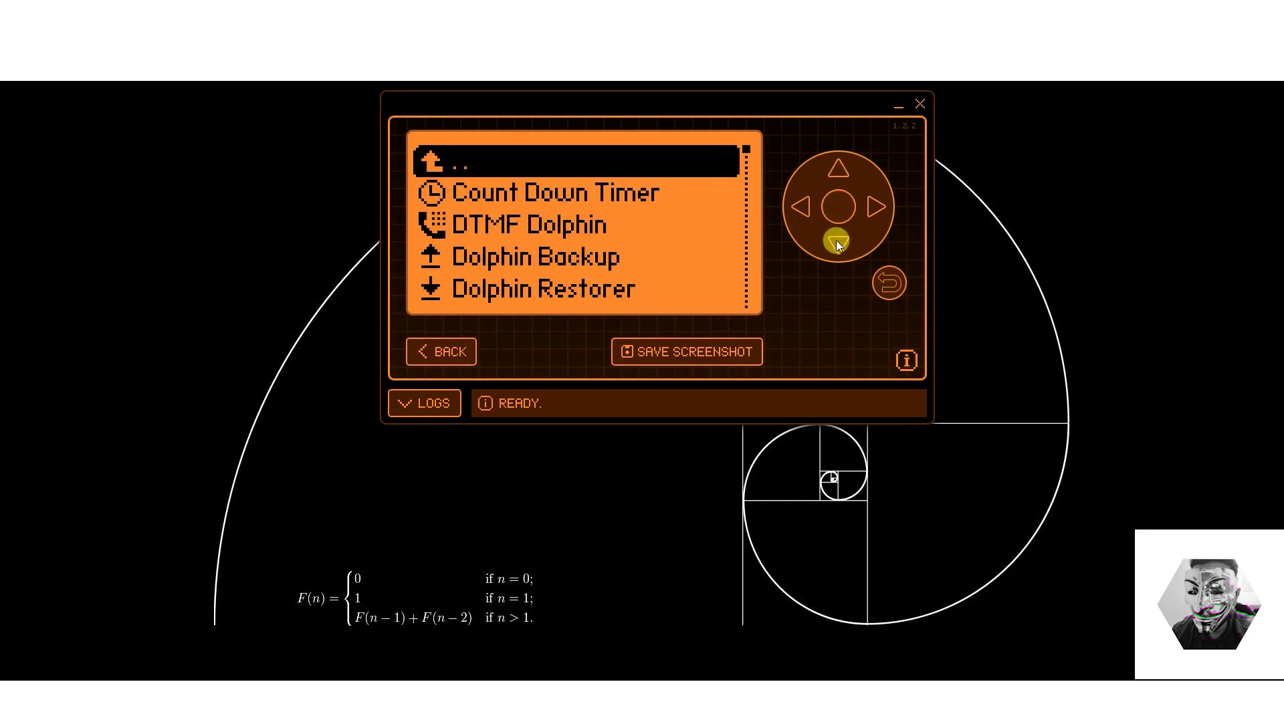
left_click(836, 242)
left_click(836, 241)
left_click(837, 240)
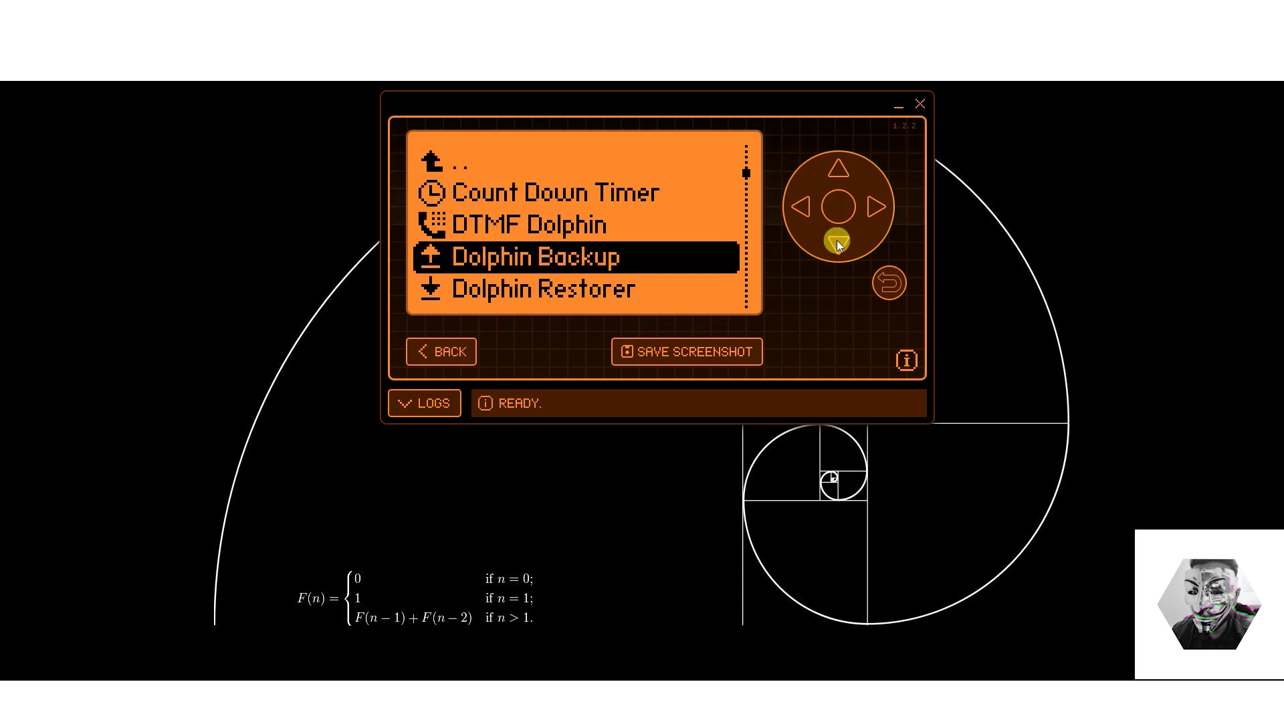
left_click(834, 171)
left_click(834, 170)
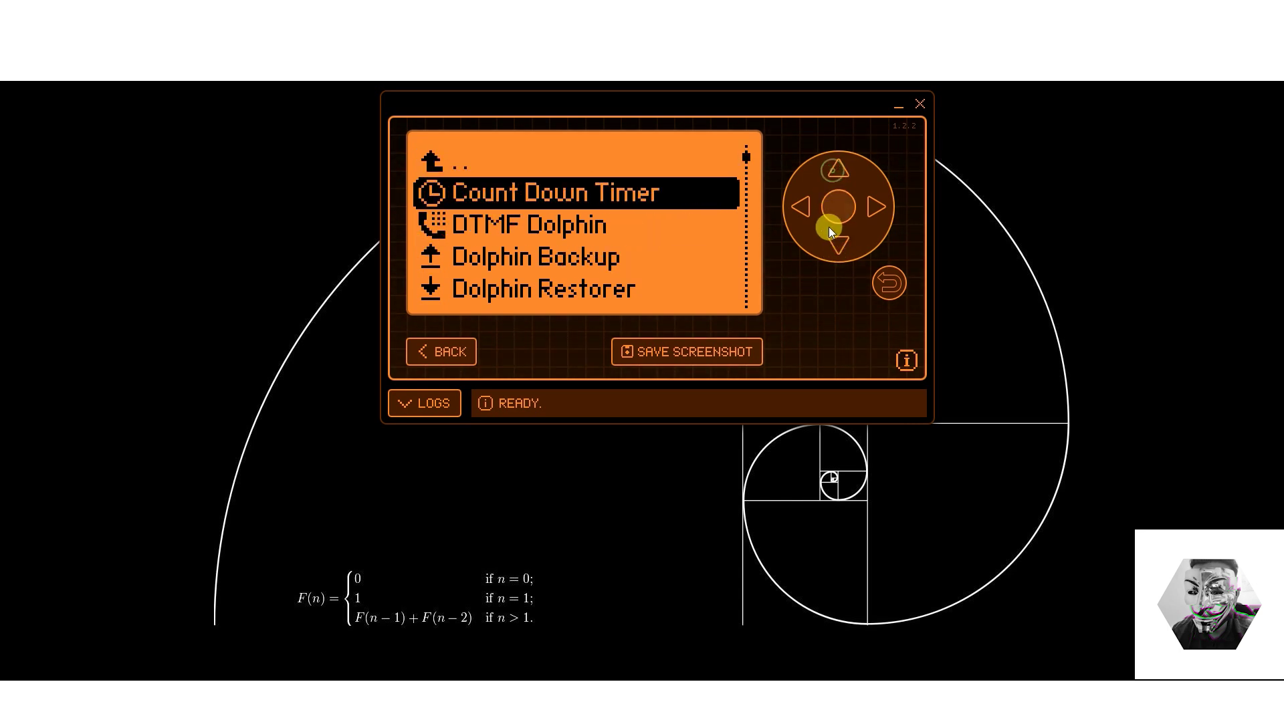
left_click(831, 243)
left_click(832, 243)
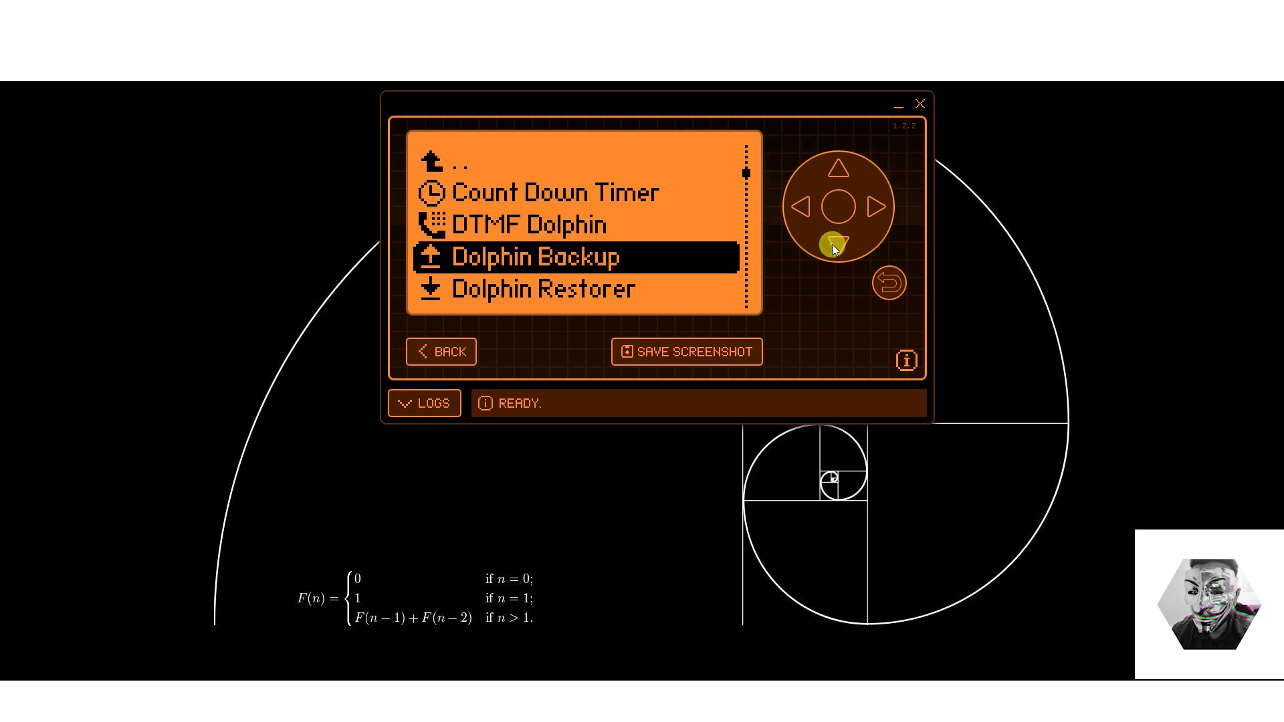
left_click(836, 175)
left_click(832, 210)
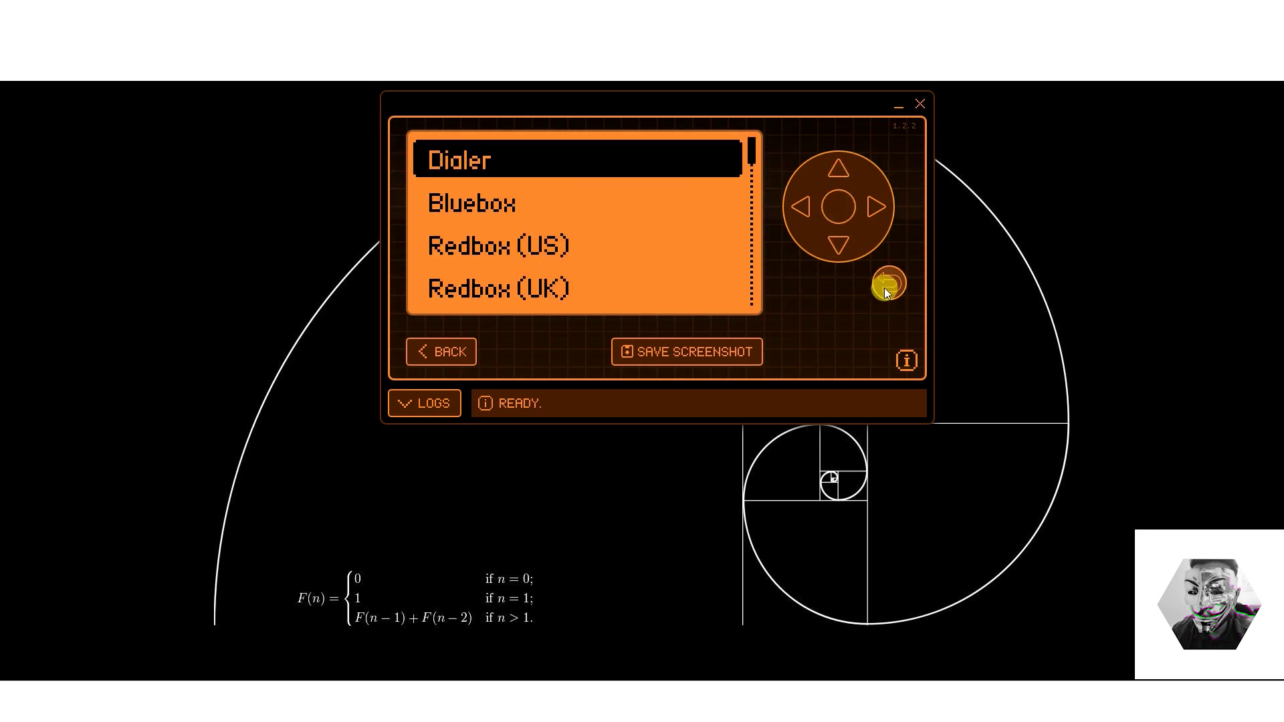
- Open Redbox (UK) and play the 10p, 50p, then 10p coin tones before exiting
left_click(832, 249)
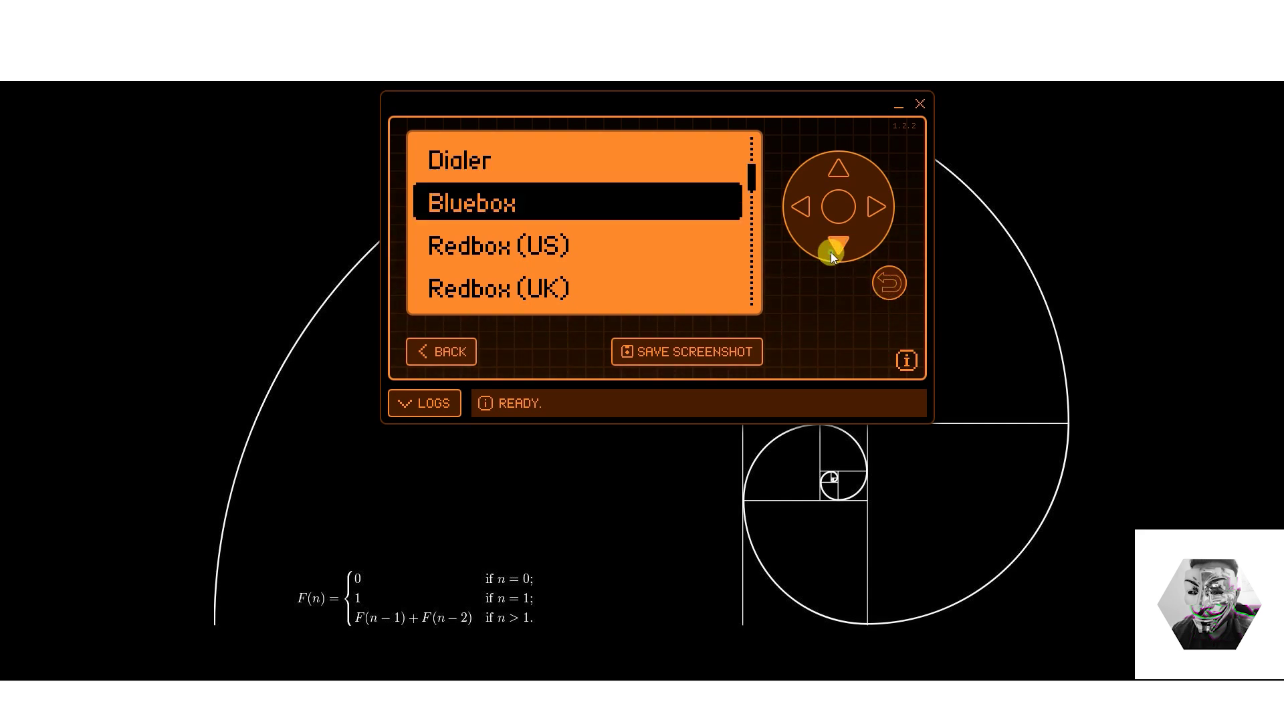
left_click(831, 252)
left_click(831, 251)
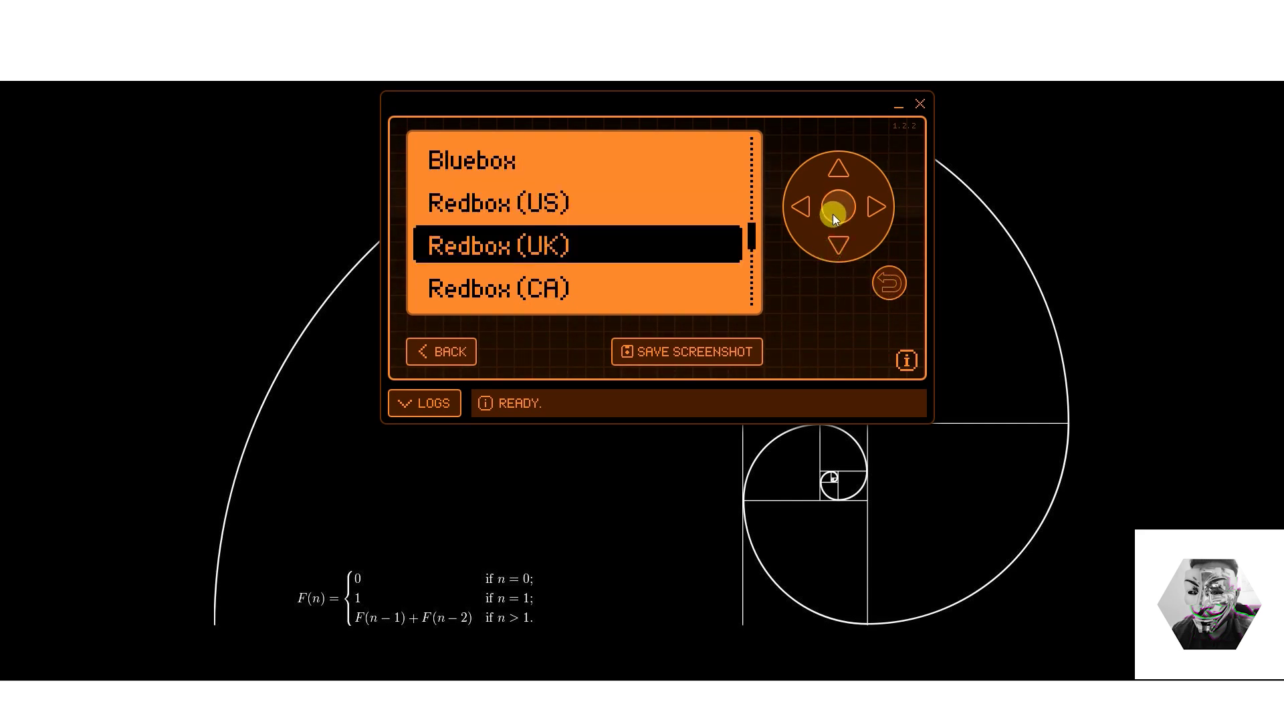
left_click(833, 212)
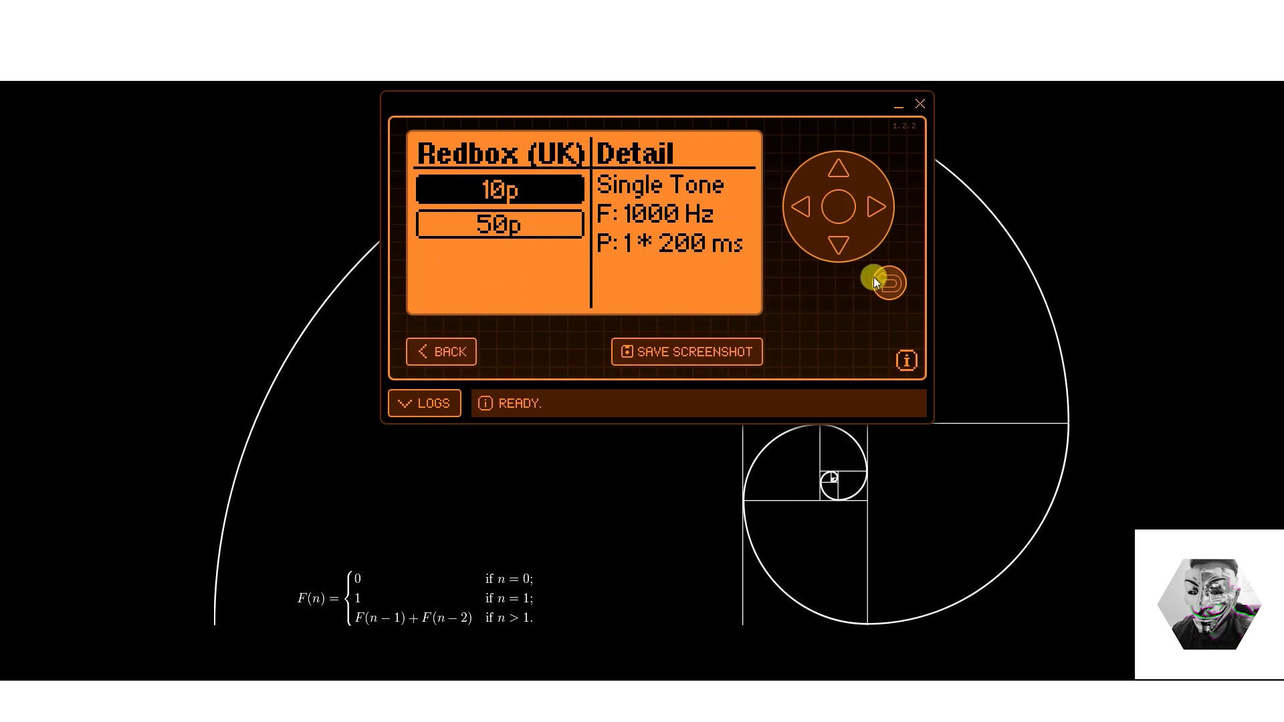
left_click(834, 214)
left_click(833, 242)
left_click(833, 208)
left_click(832, 173)
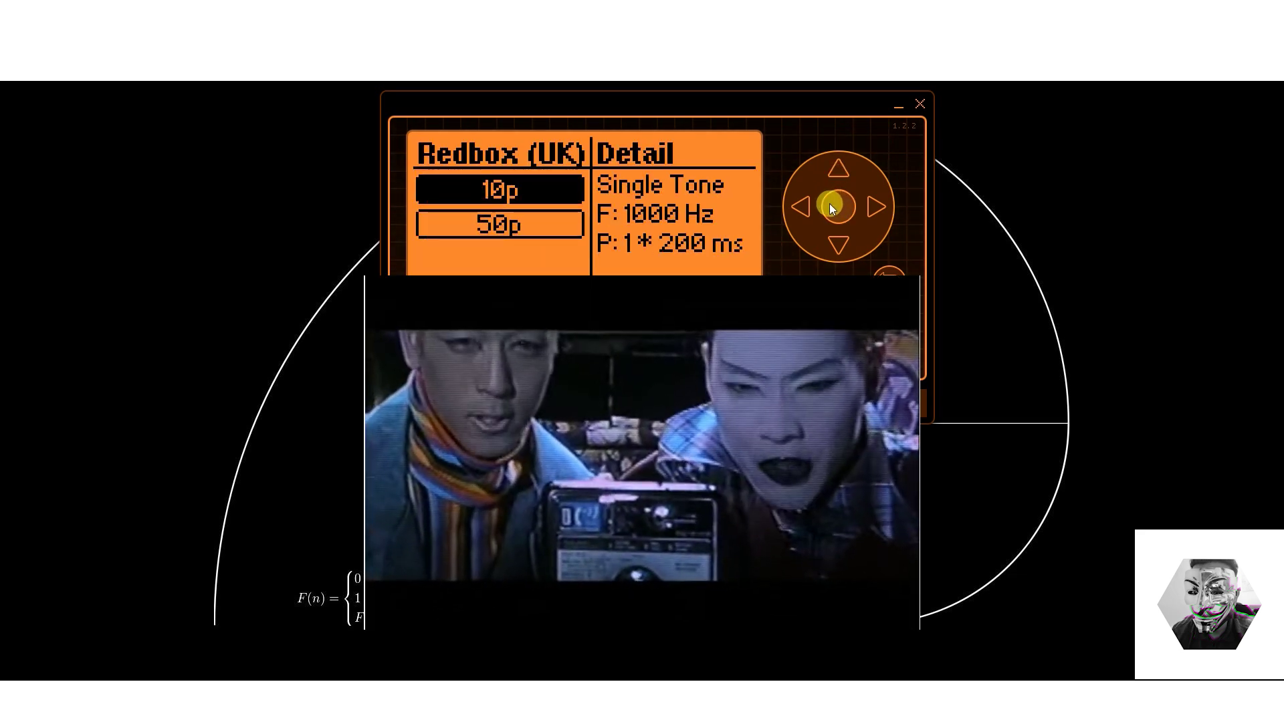
left_click(828, 206)
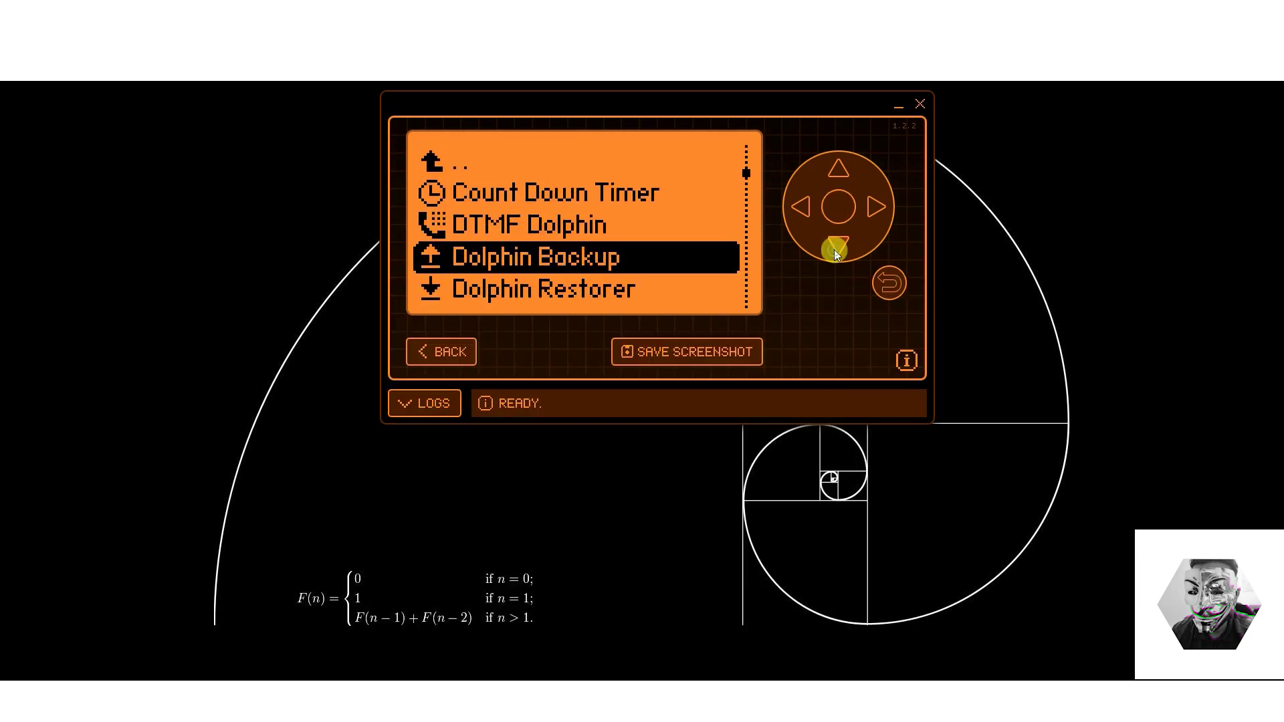
left_click(833, 250)
left_click(833, 250)
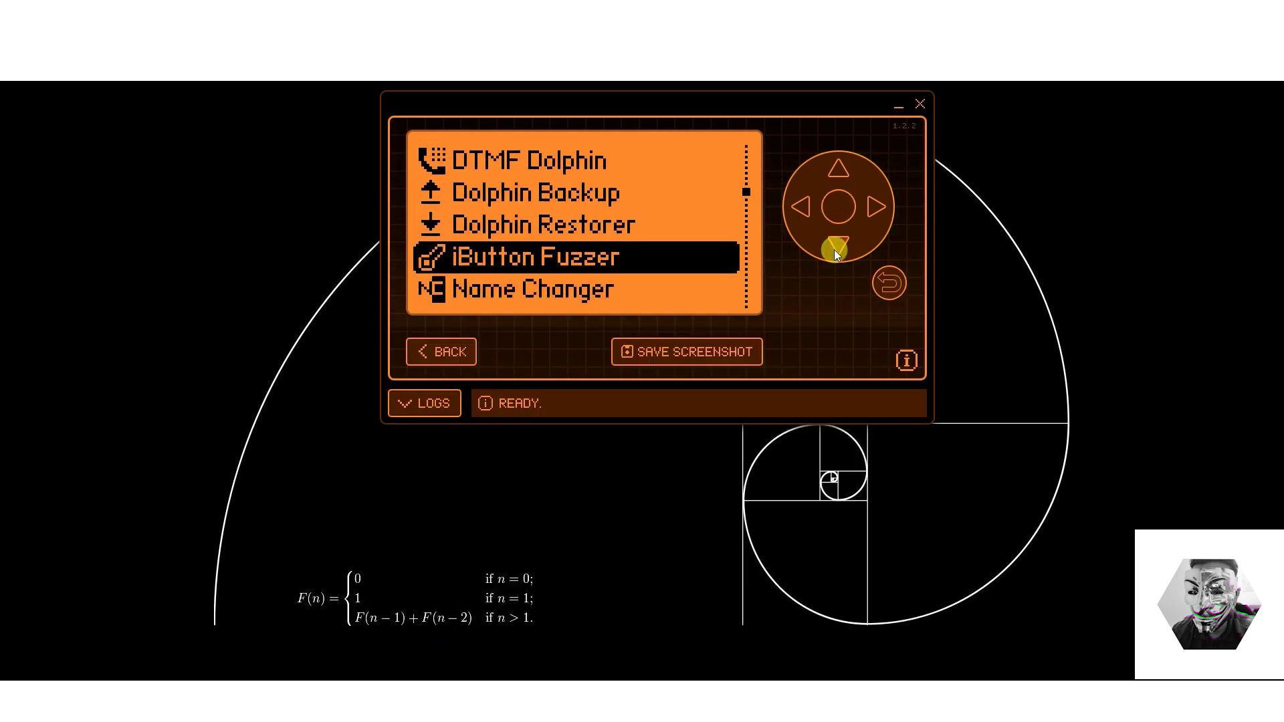
- Peek into iButton Fuzzer, then launch Name Changer
left_click(830, 219)
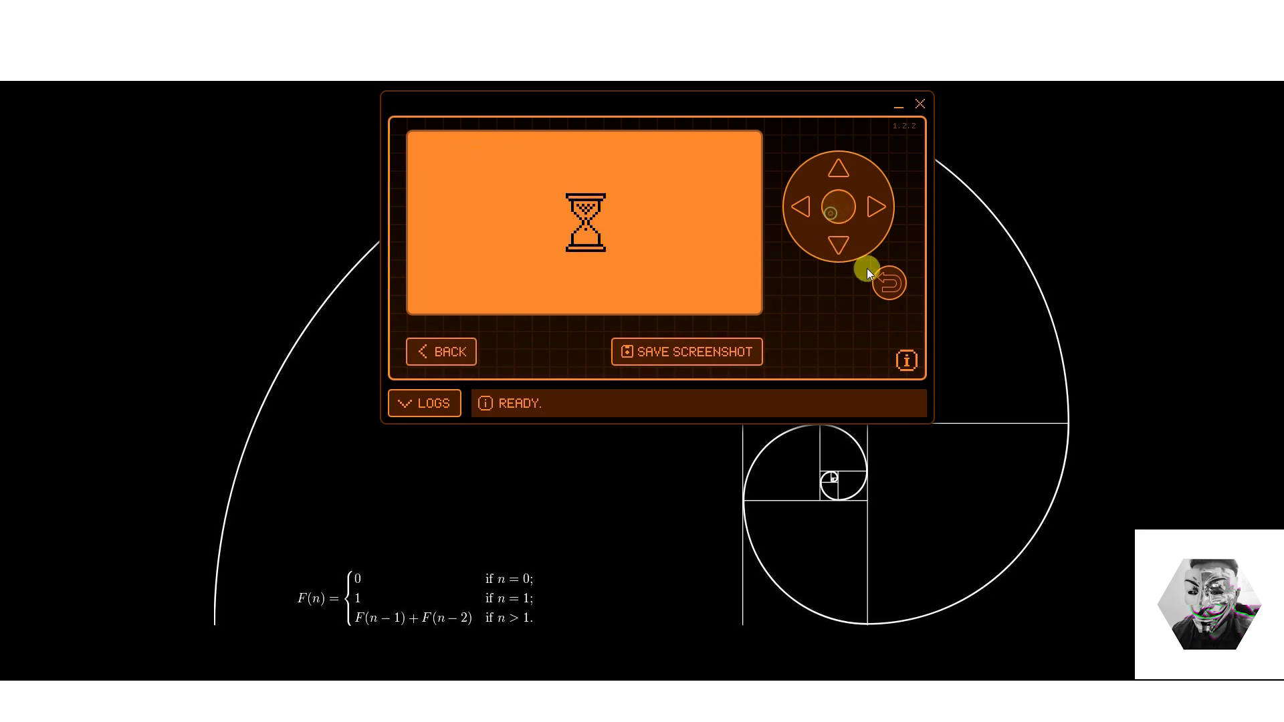
left_click(879, 285)
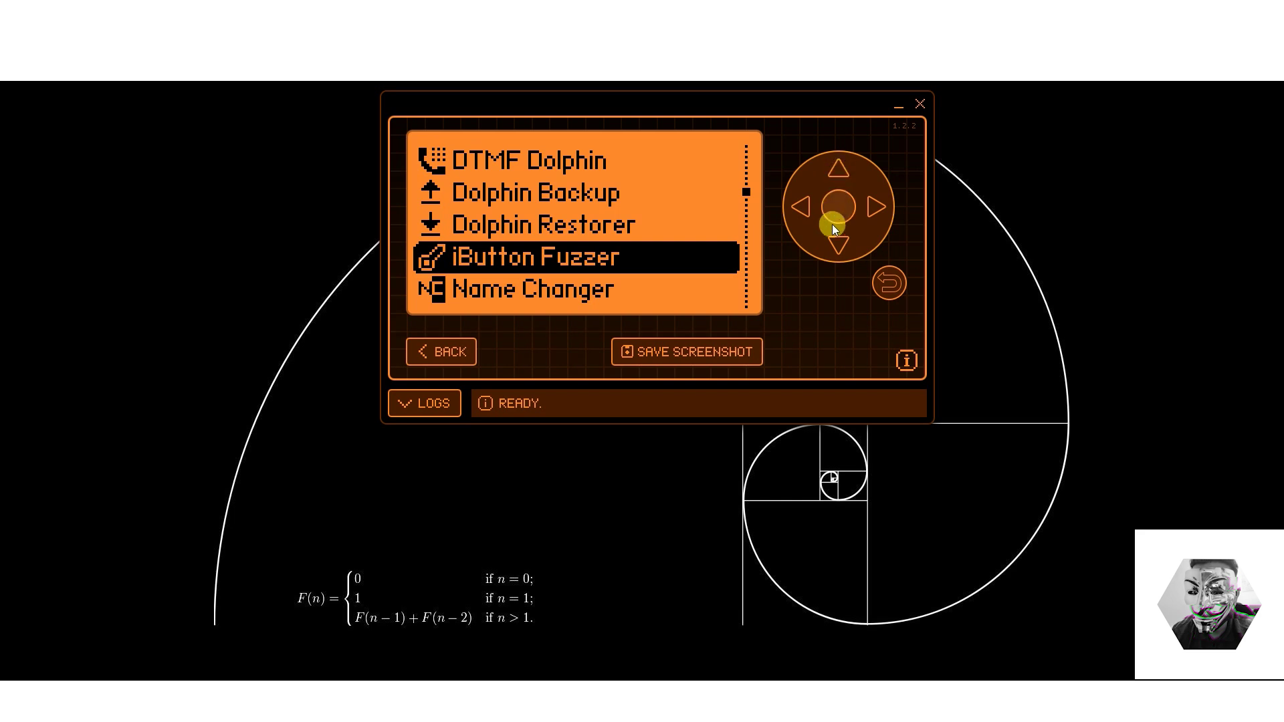
left_click(832, 247)
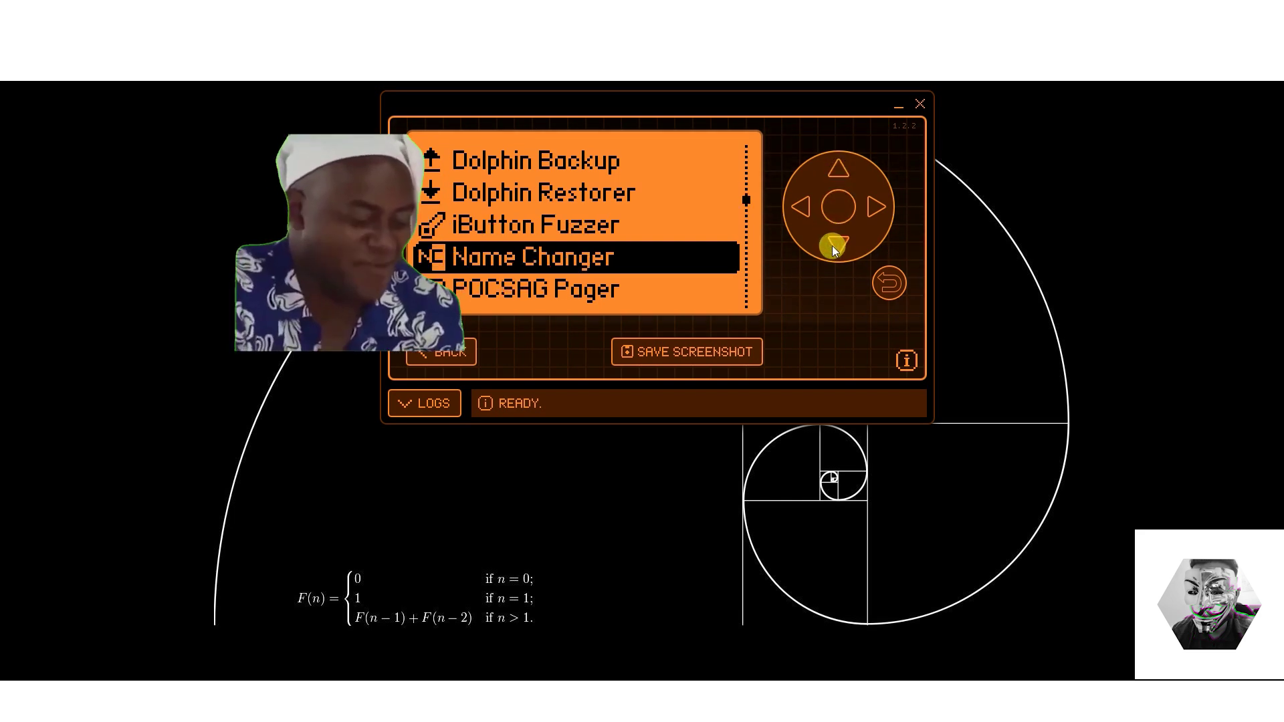
left_click(829, 210)
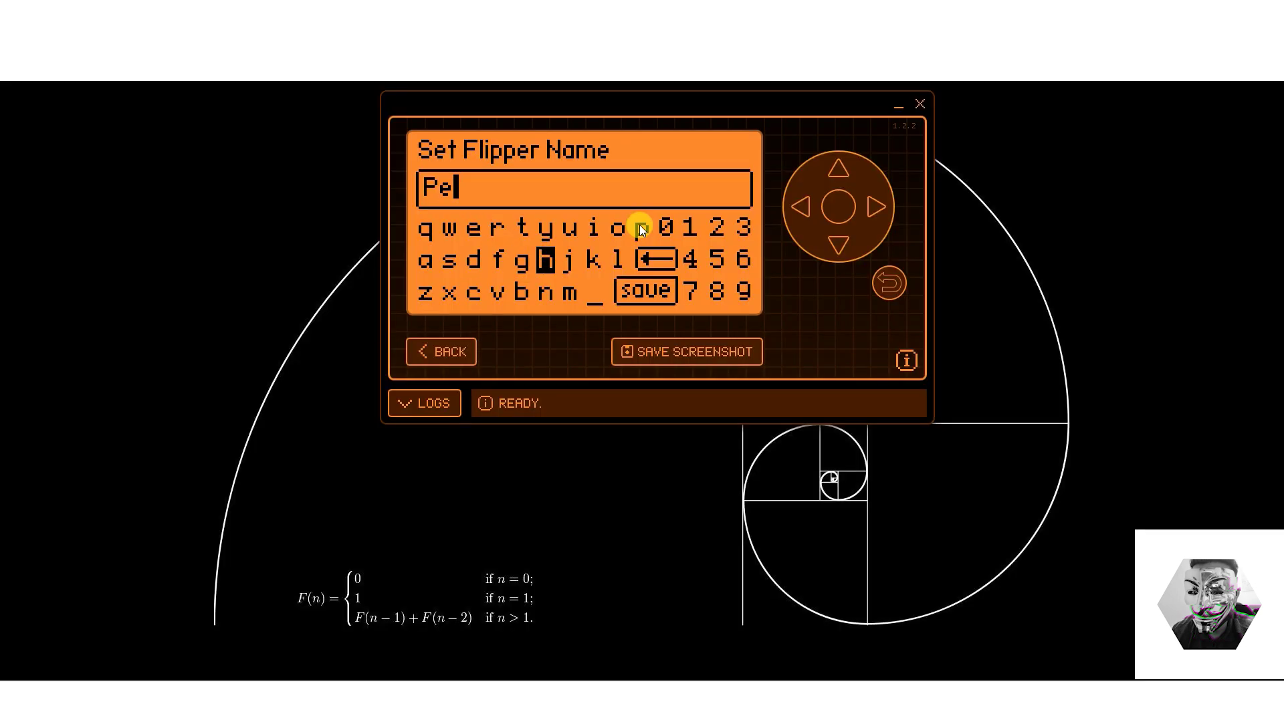
- Spell PenAce on the on-screen keyboard and save it, rebooting the Flipper
key("Down")
key("Return")
key("Left")
key("Left")
key("Left")
key("Up")
key("Left")
key("Left")
key("Return")
key("Right")
key("Right")
key("Down")
key("Return")
key("Up")
key("Up")
key("Return")
key("Down")
key("Down")
key("Right")
key("Right")
key("Right")
key("Right")
key("Right")
key("Right")
key("Return")
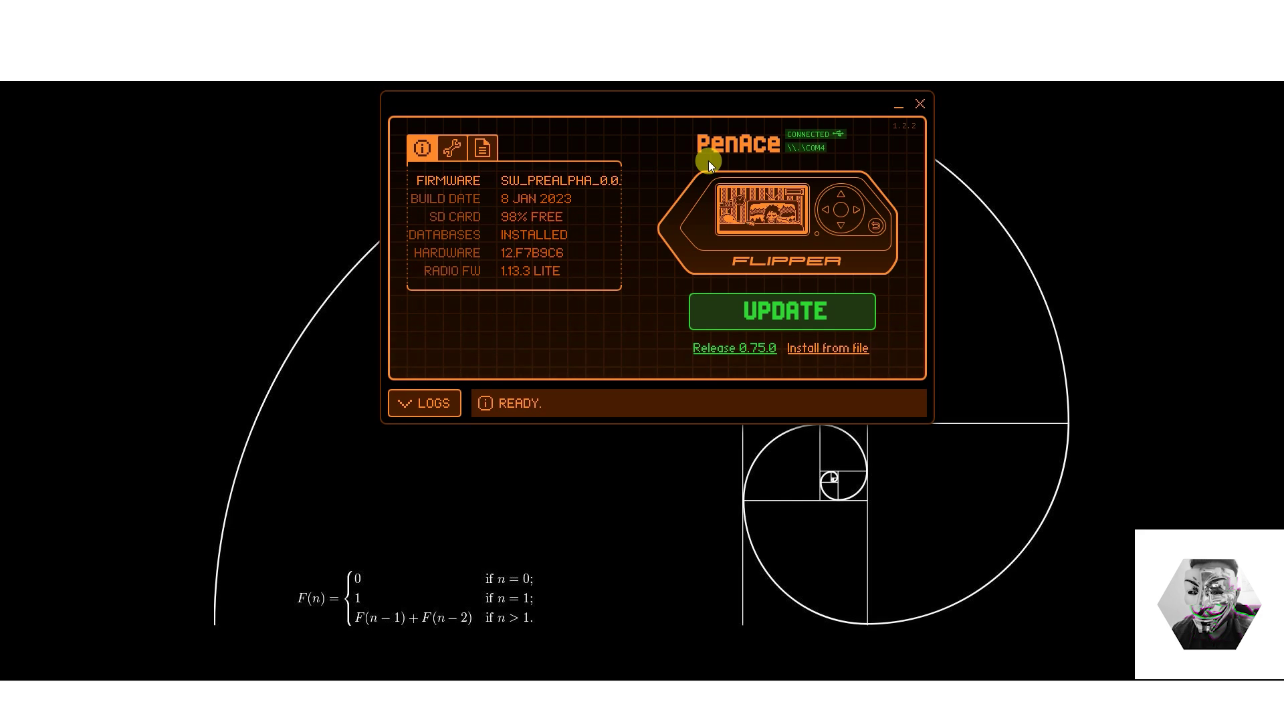
mouse_move(751, 184)
left_click(763, 212)
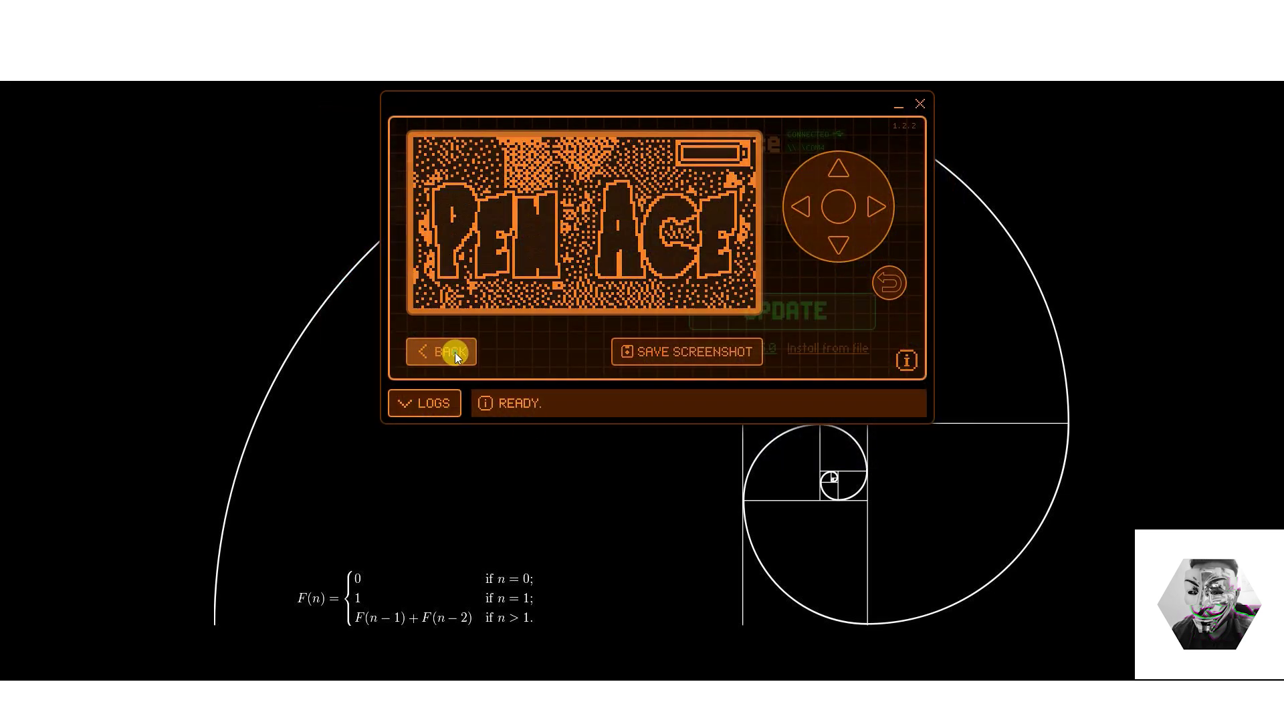
left_click(454, 352)
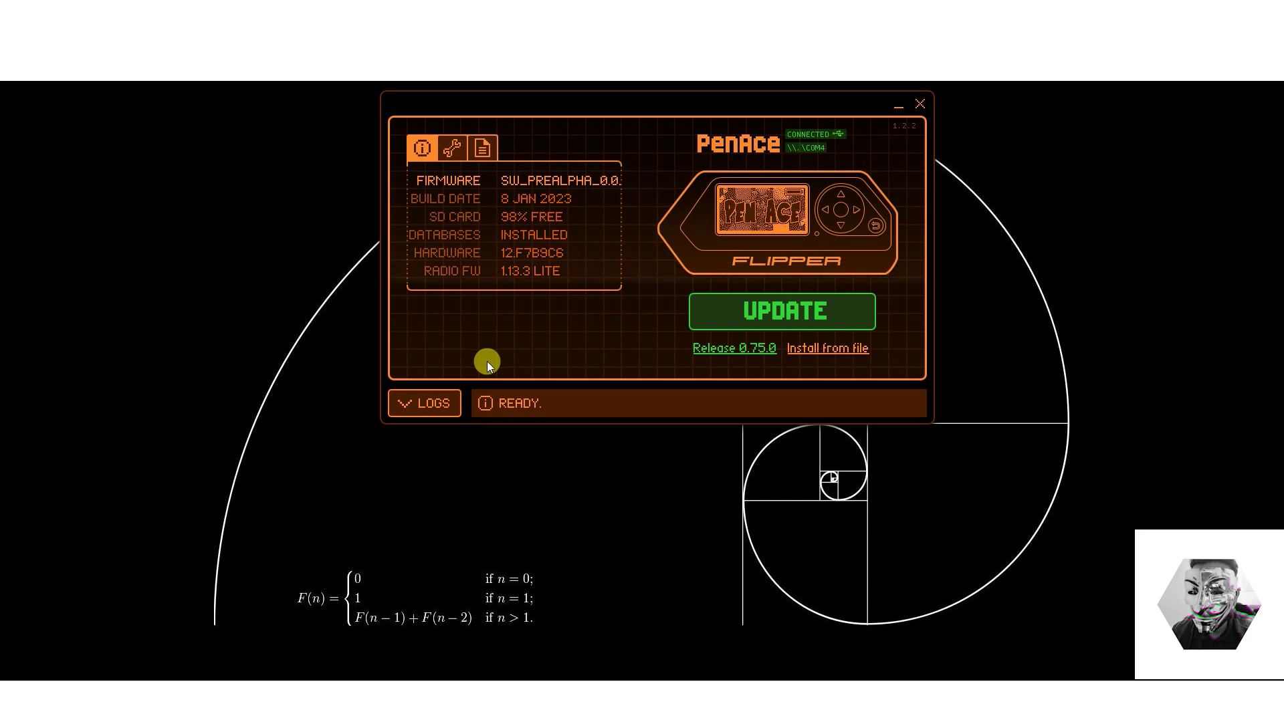
- Browse the file manager to the SD Card's dolphin folder
left_click(482, 149)
double_click(531, 215)
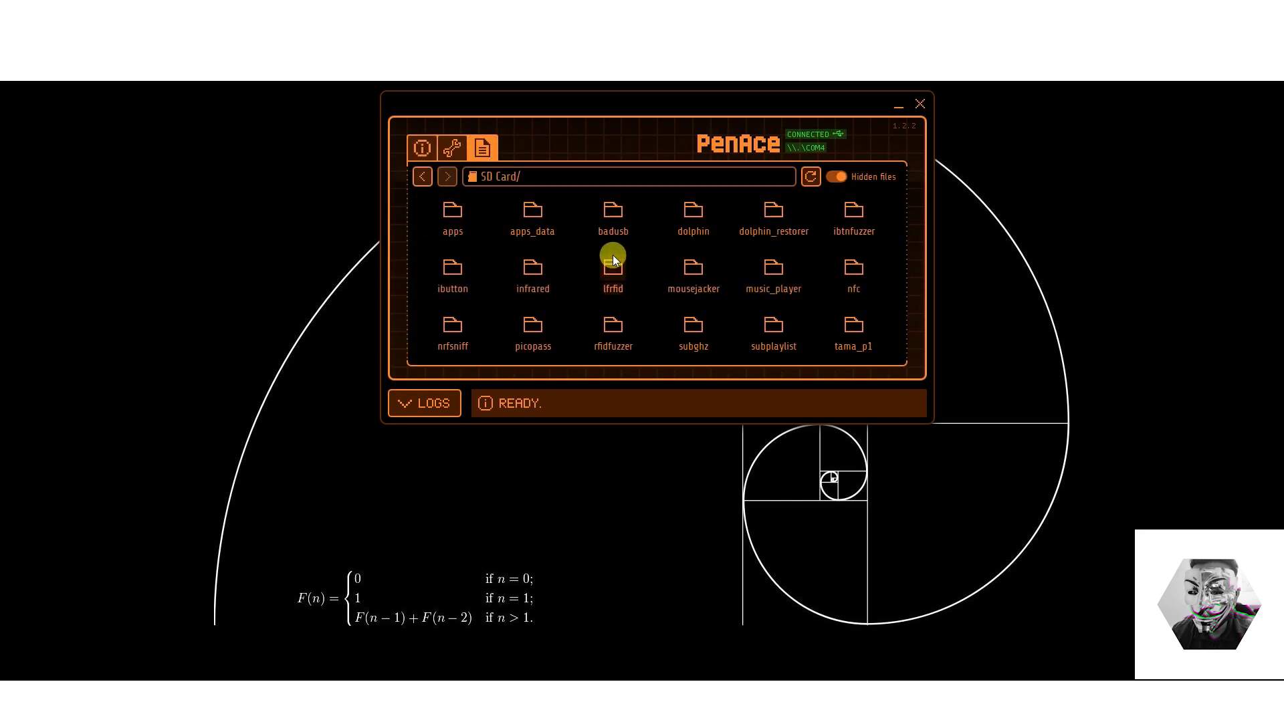
double_click(694, 212)
scroll(684, 280, "down", 10)
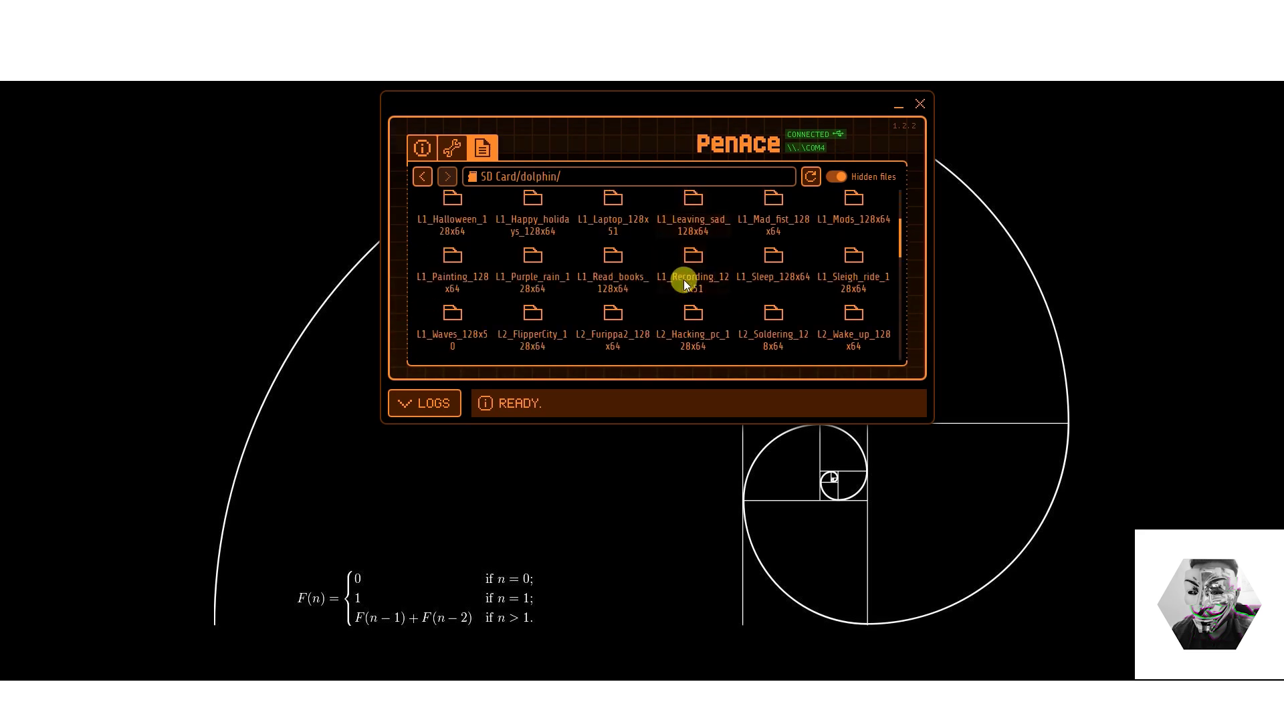
scroll(659, 230, "down", 5)
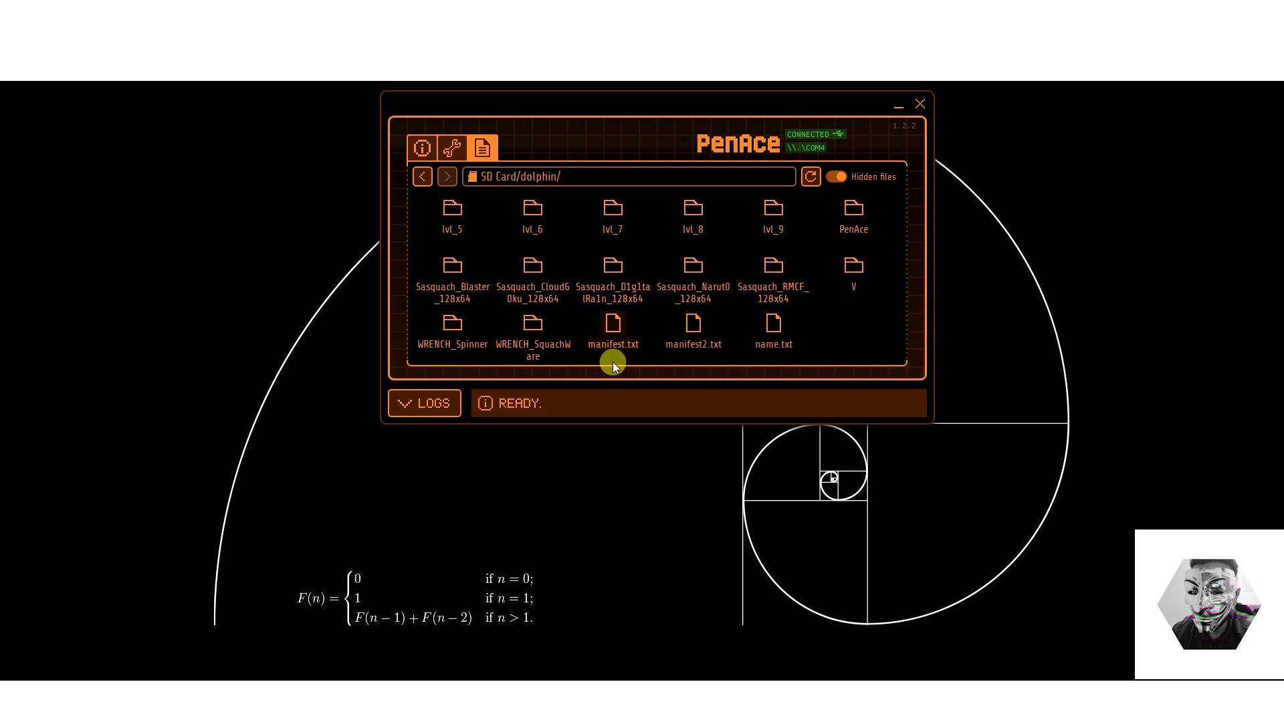
- Download manifest2.txt to the computer
left_click(616, 326)
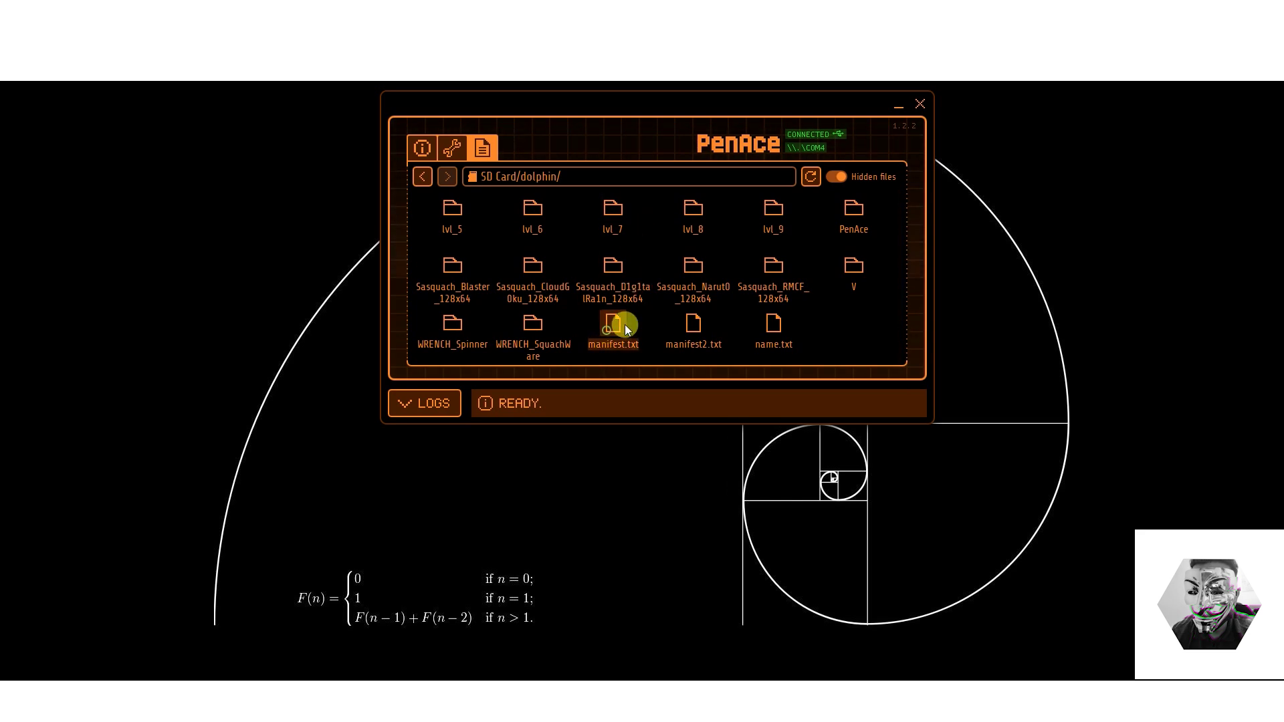
left_click(693, 325)
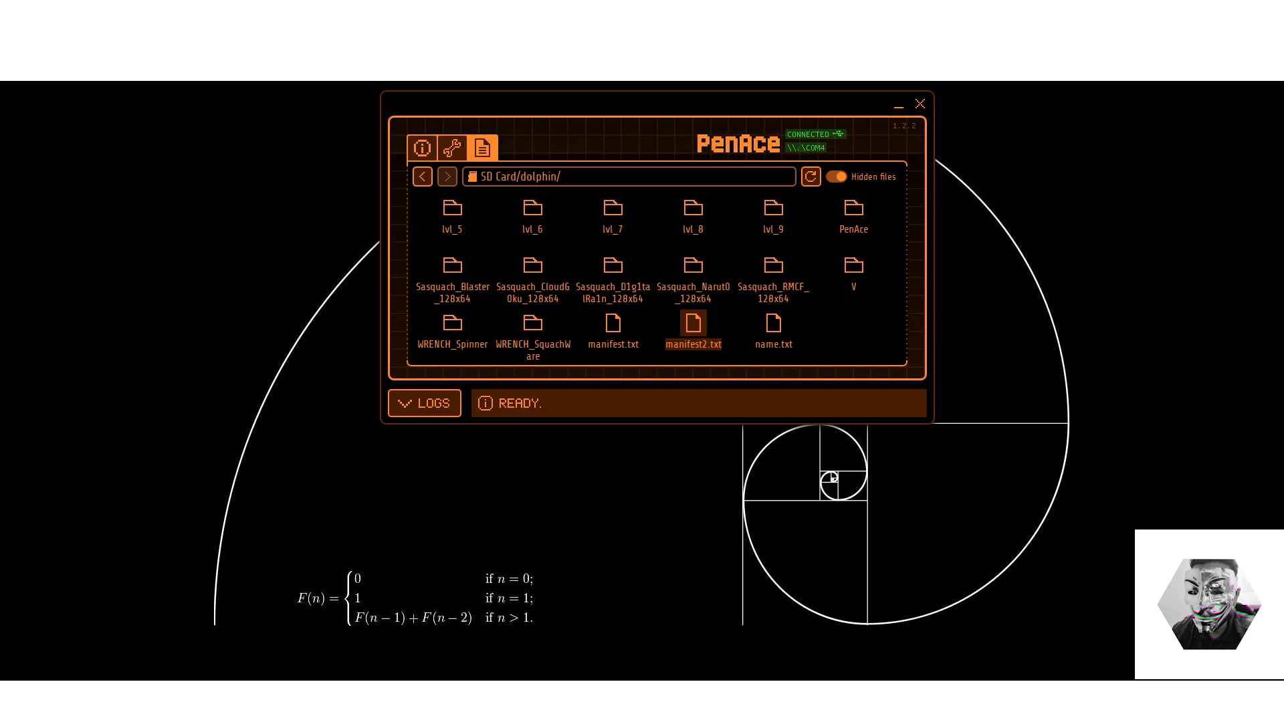
left_click(691, 324)
right_click(692, 324)
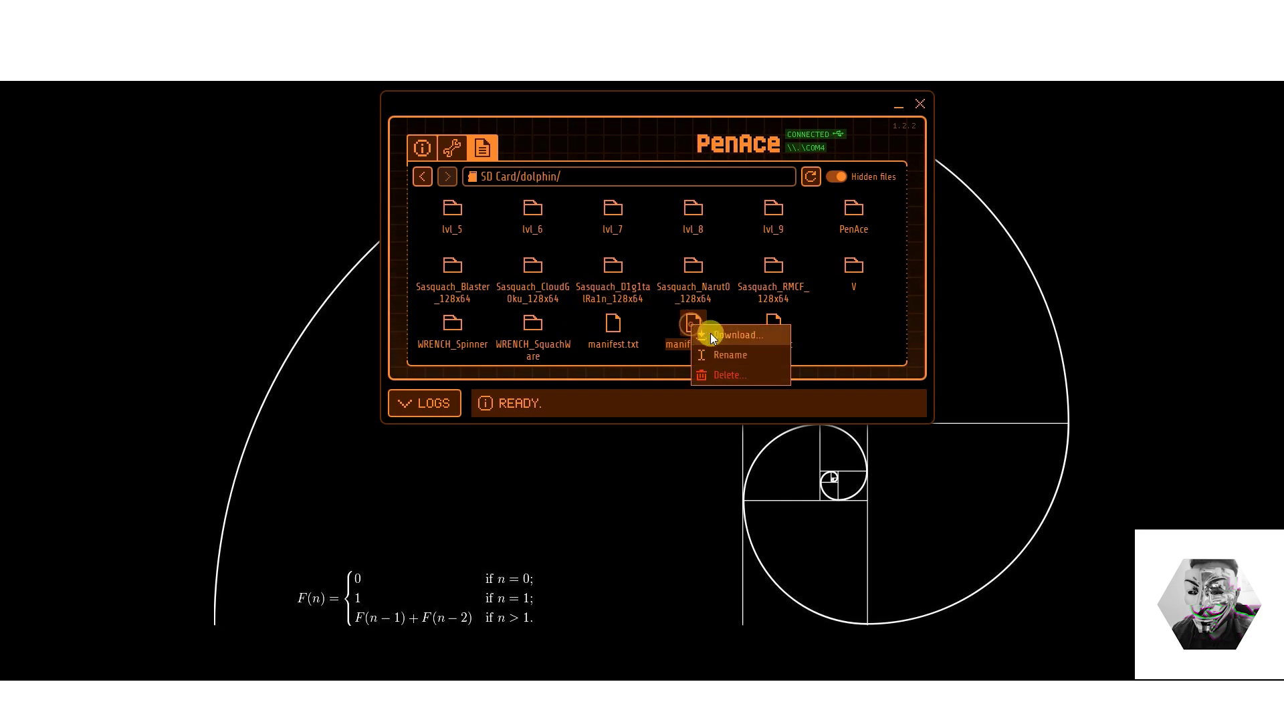
left_click(722, 335)
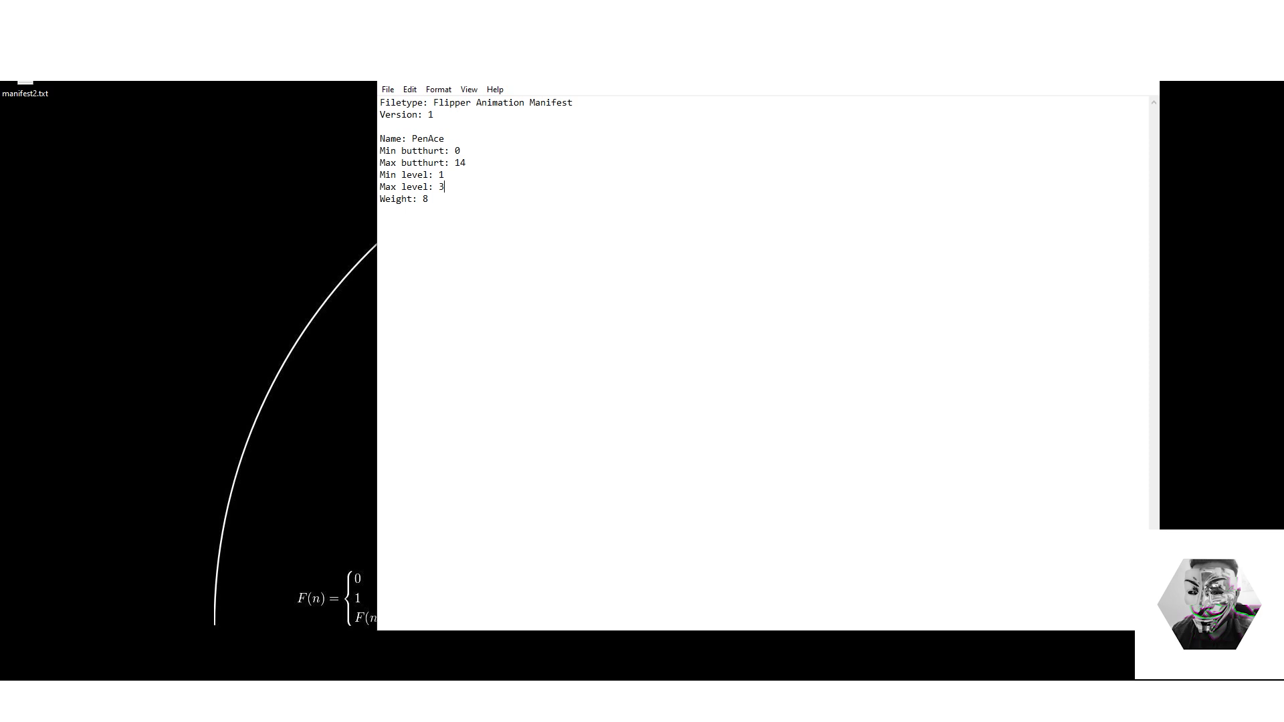
- Minimize Notepad with manifest2.txt to get back to qFlipper's dolphin folder
left_click(1082, 79)
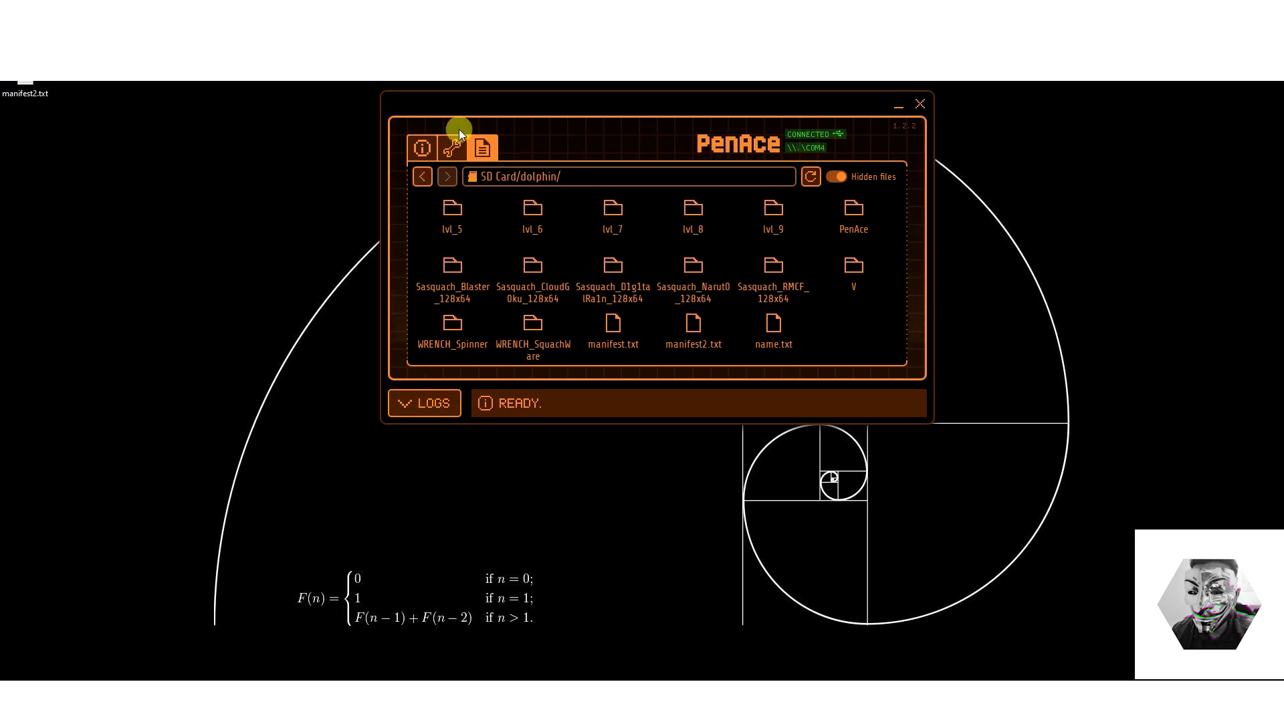
- Stream PenAce's live screen and page right to its Level 1 stats
left_click(420, 153)
left_click(760, 219)
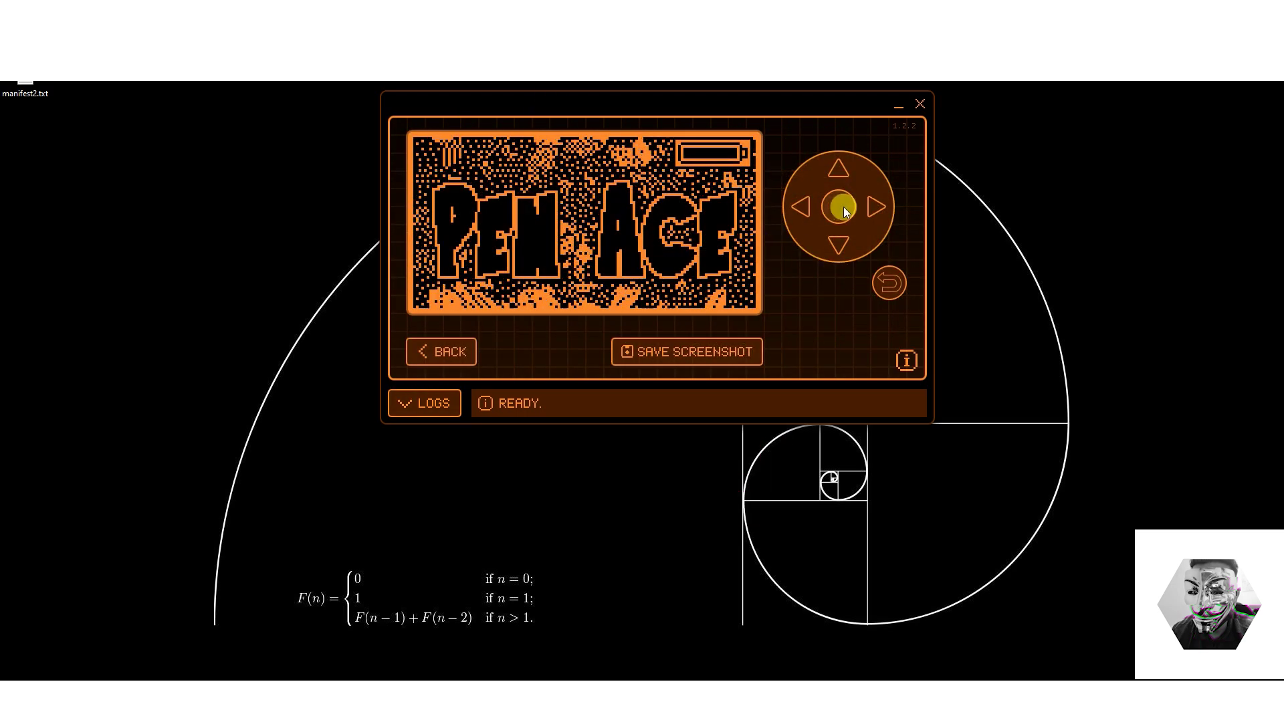
left_click(875, 210)
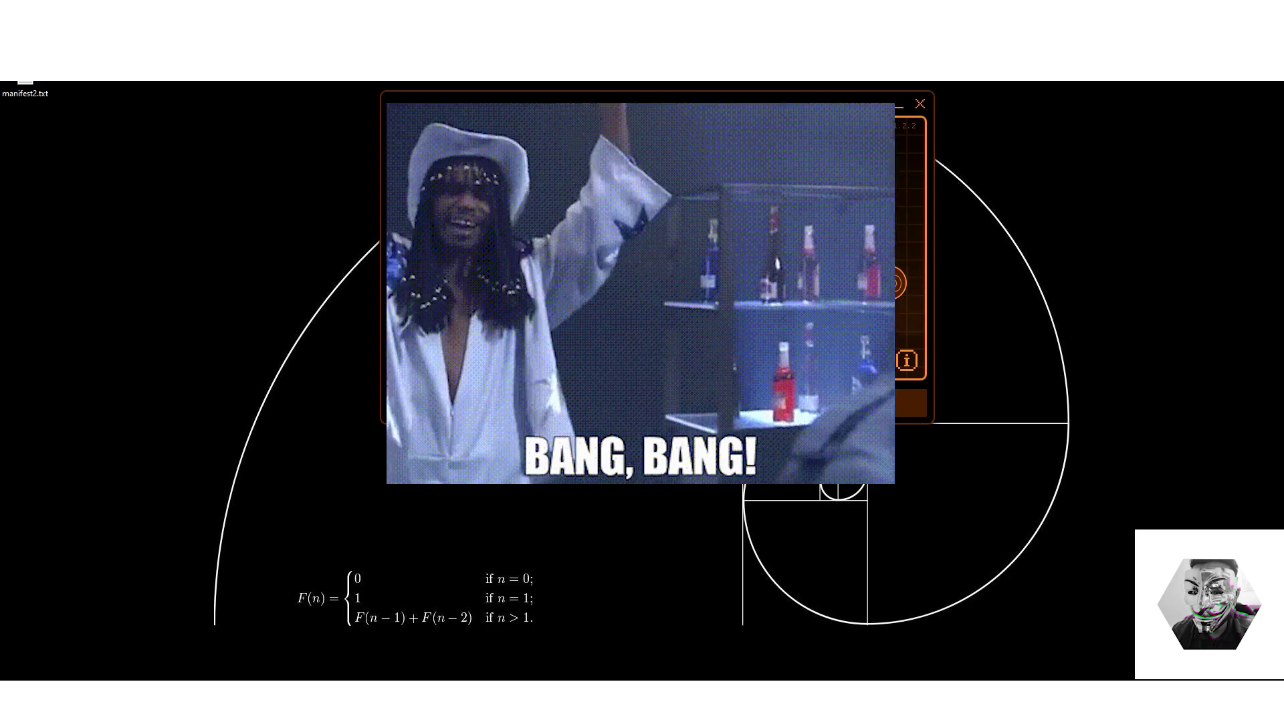